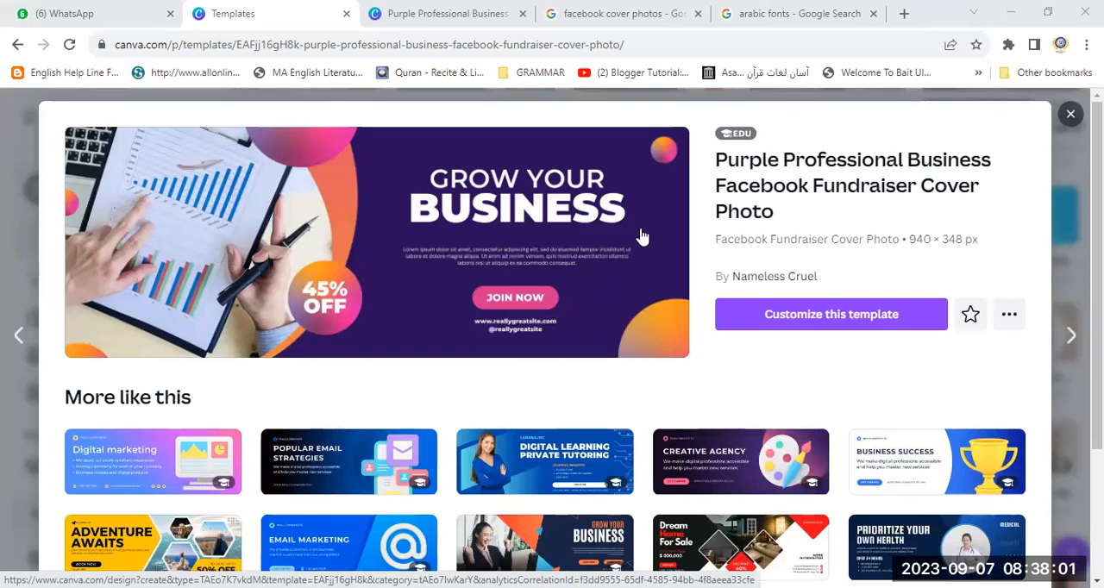
- Open the purple Grow Your Business template for customizing and add a second page with the Minimalist House For Sale template
click(853, 316)
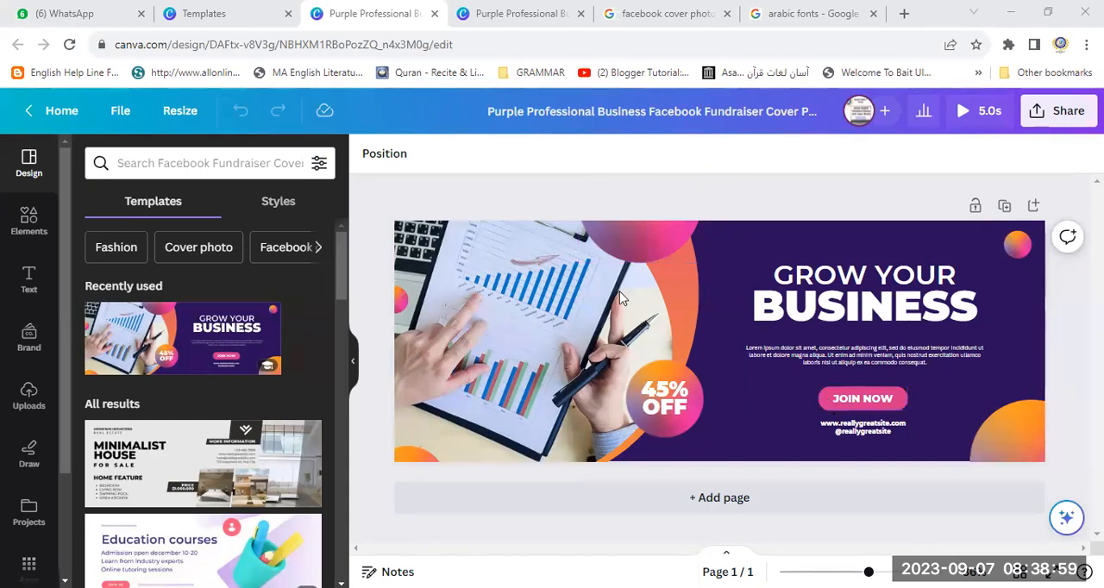
click(699, 501)
click(216, 476)
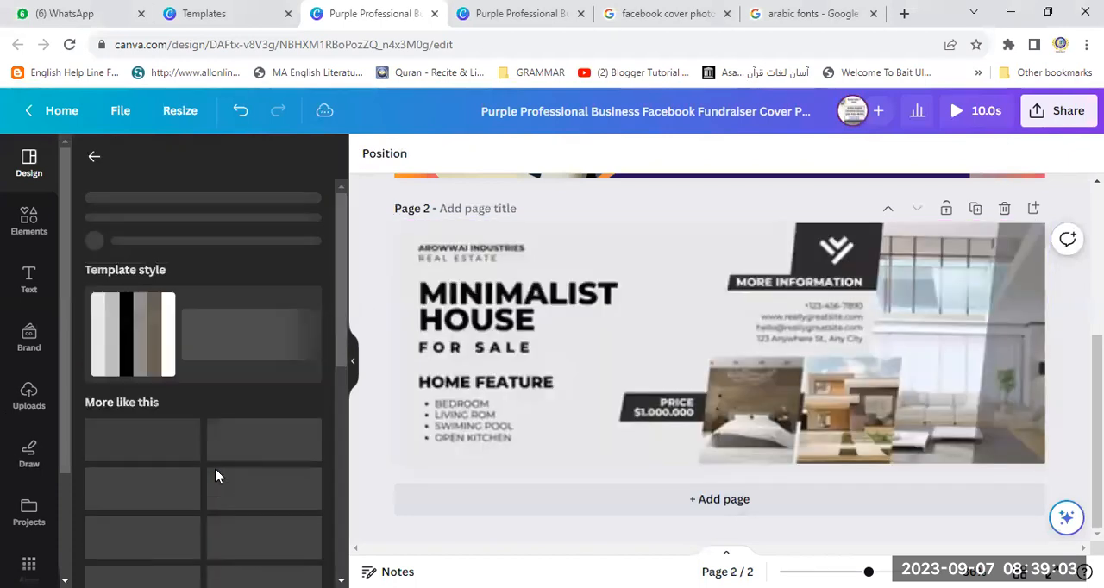
click(755, 407)
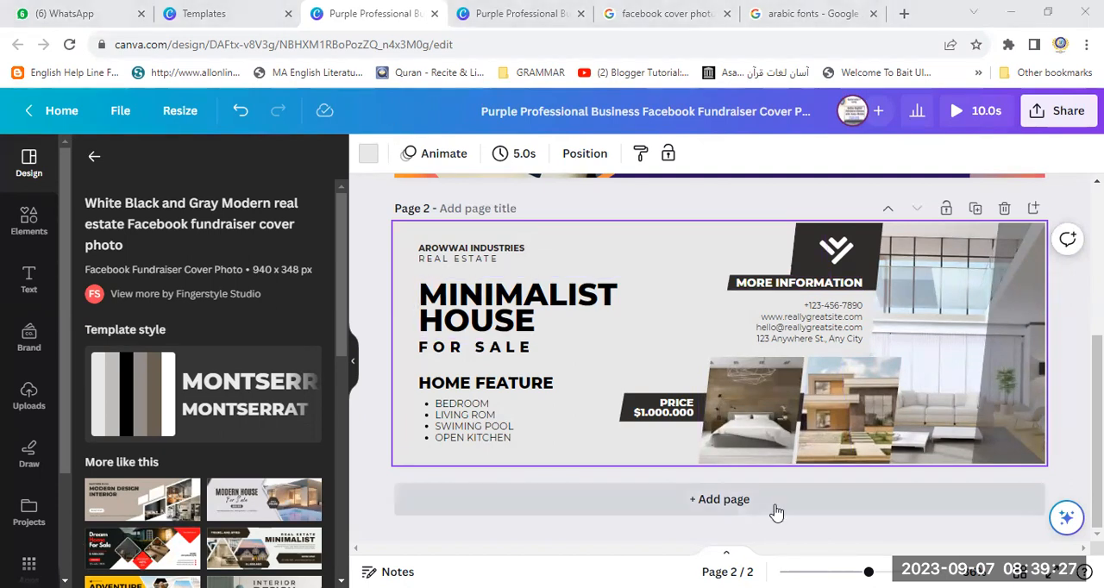
- Add a third page and apply the black and red Dream Home For Sale template to it
click(746, 501)
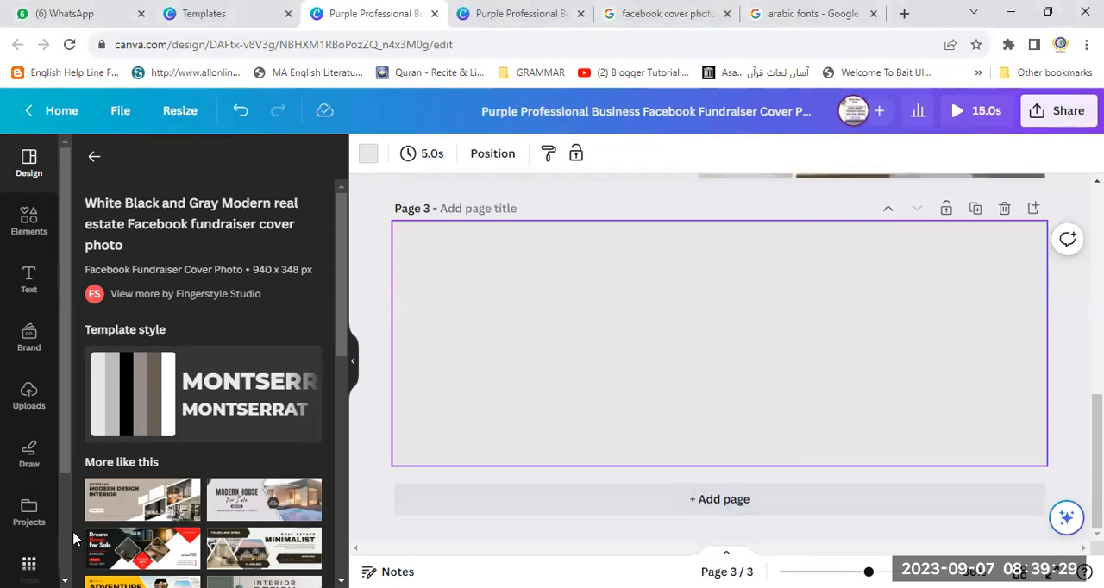
click(145, 551)
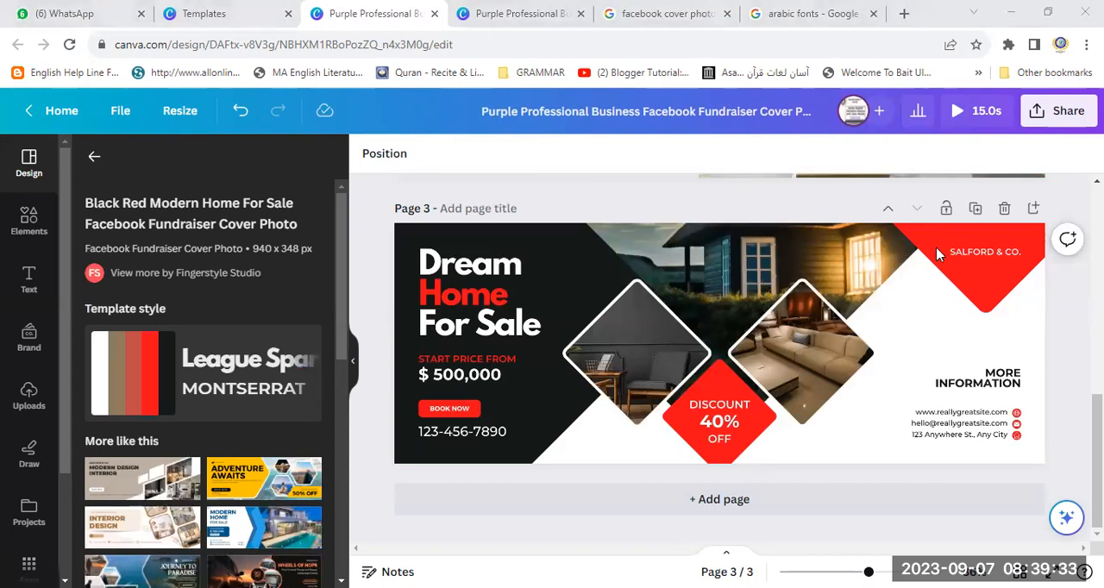
click(589, 399)
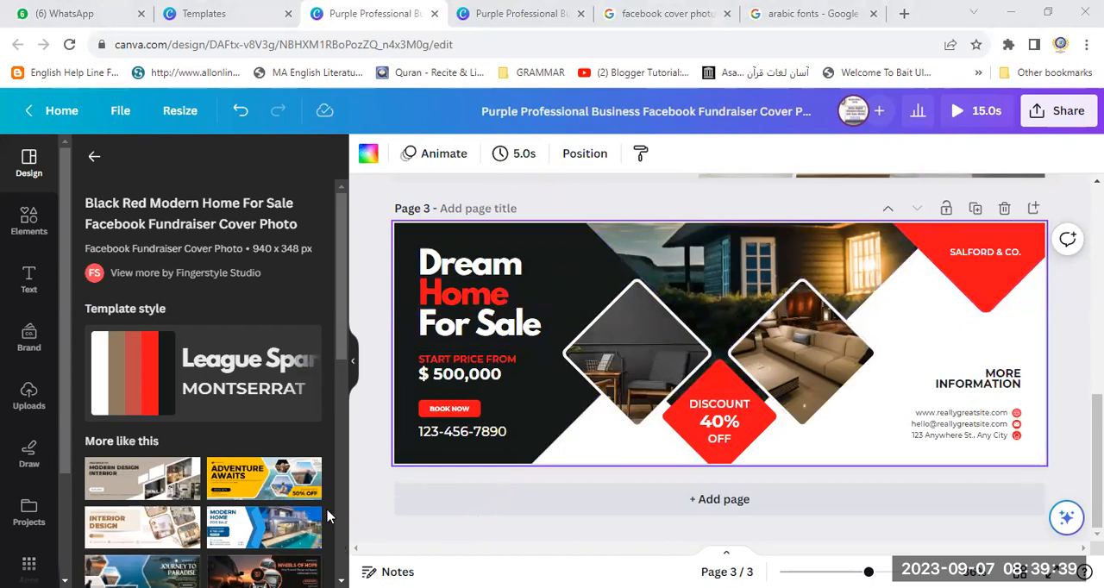
- Add a fourth page and apply the yellow and black Adventure Awaits travel template to it
click(739, 500)
click(243, 481)
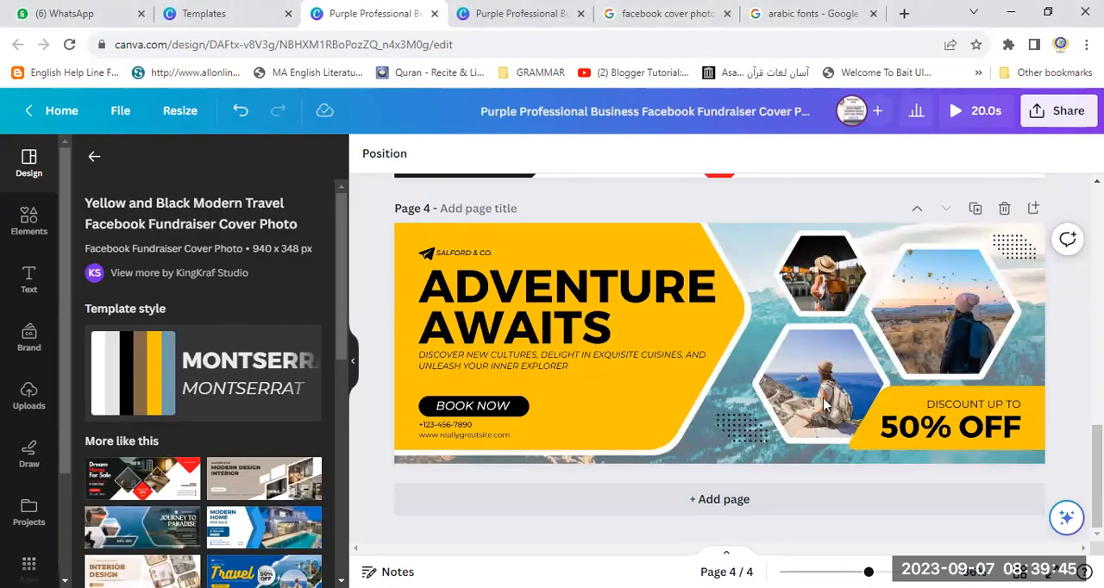
click(916, 463)
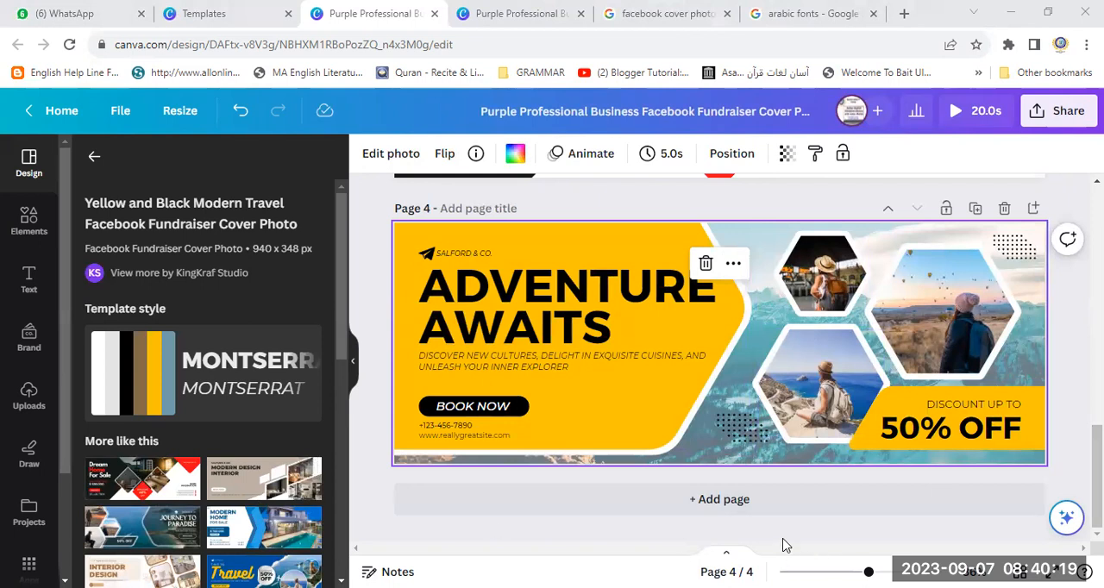
- Add a fifth page and apply the blue and yellow Time To Travel template to it
click(712, 500)
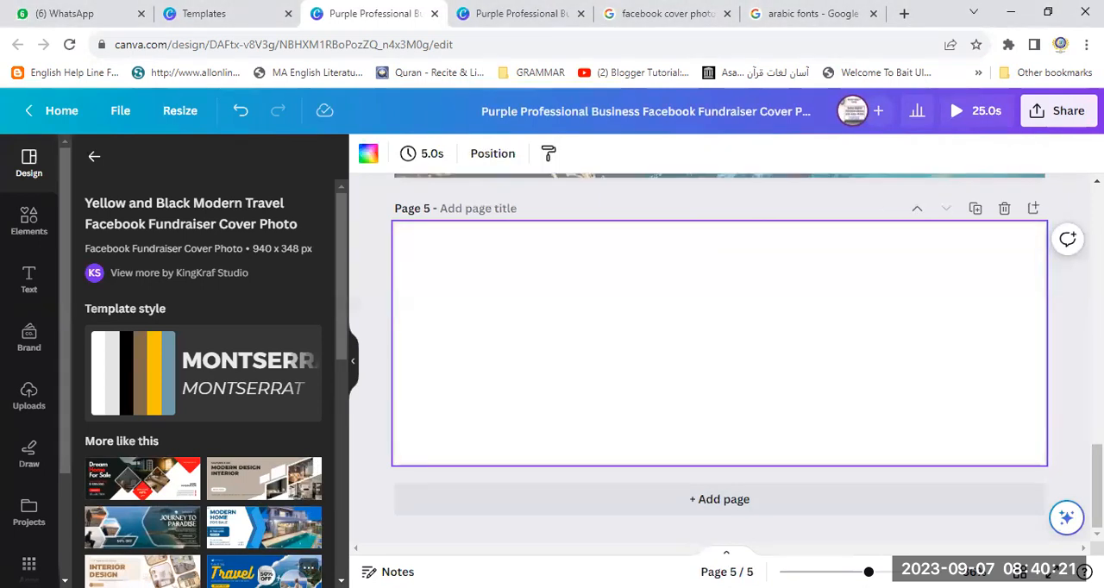
click(271, 573)
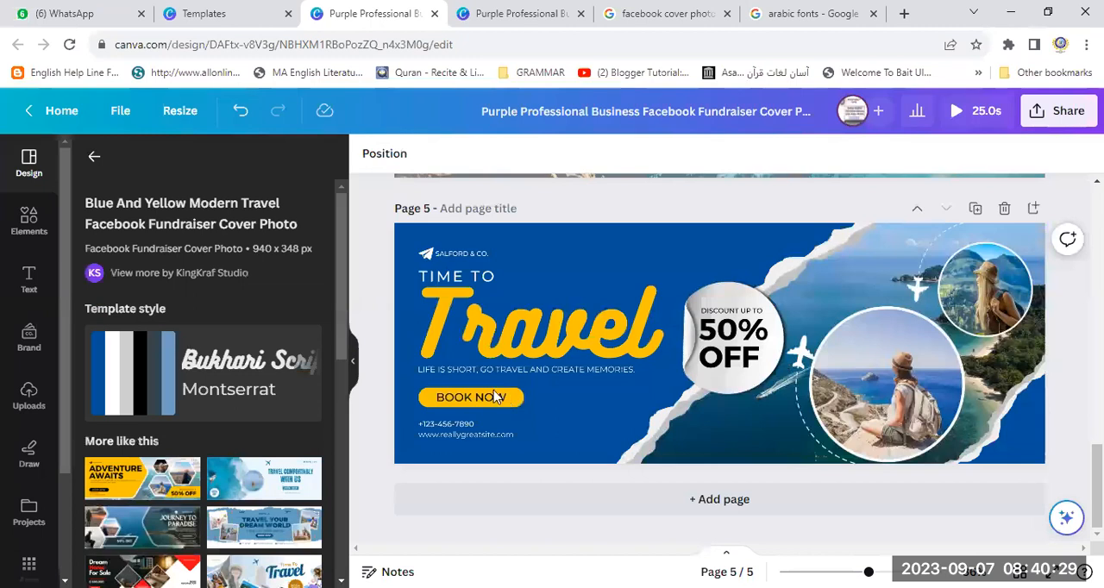
click(517, 406)
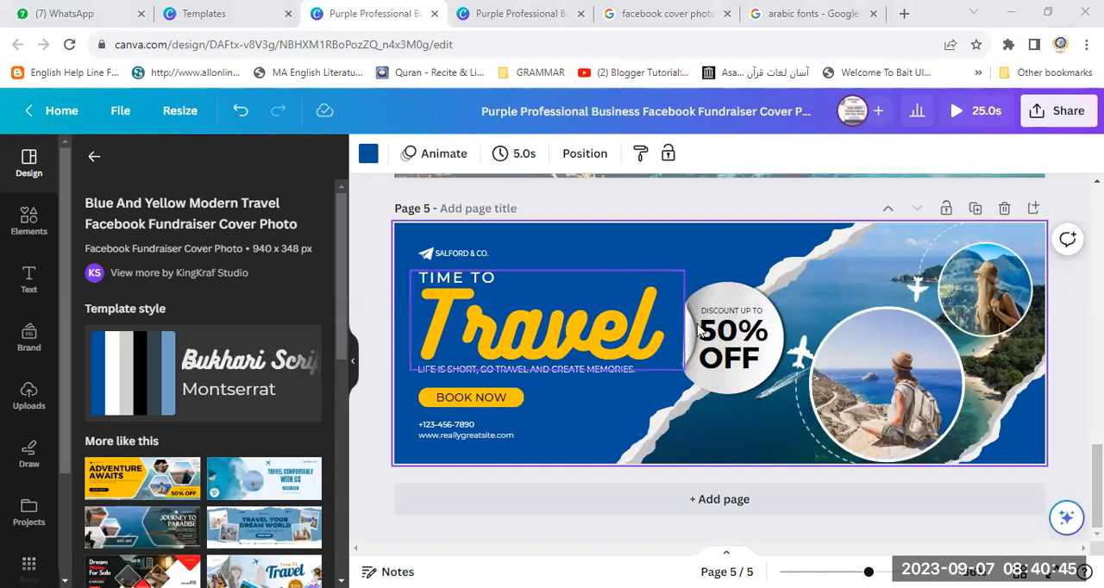
- Shift the large orange curved shape on page 1 leftward, behind the photo of the charts
scroll(719, 358, up, 13)
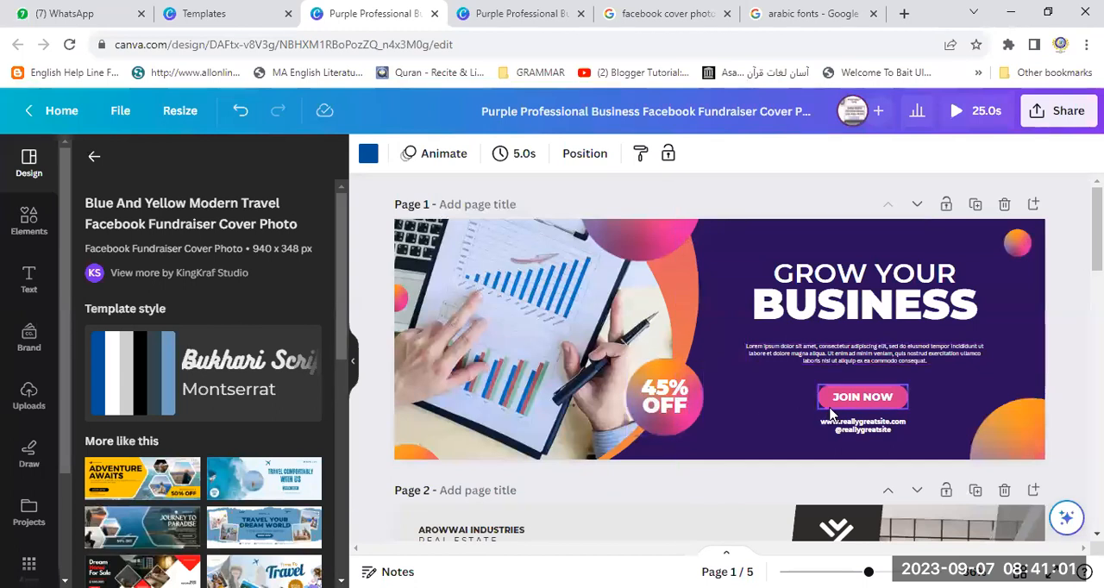
scroll(751, 485, down, 3)
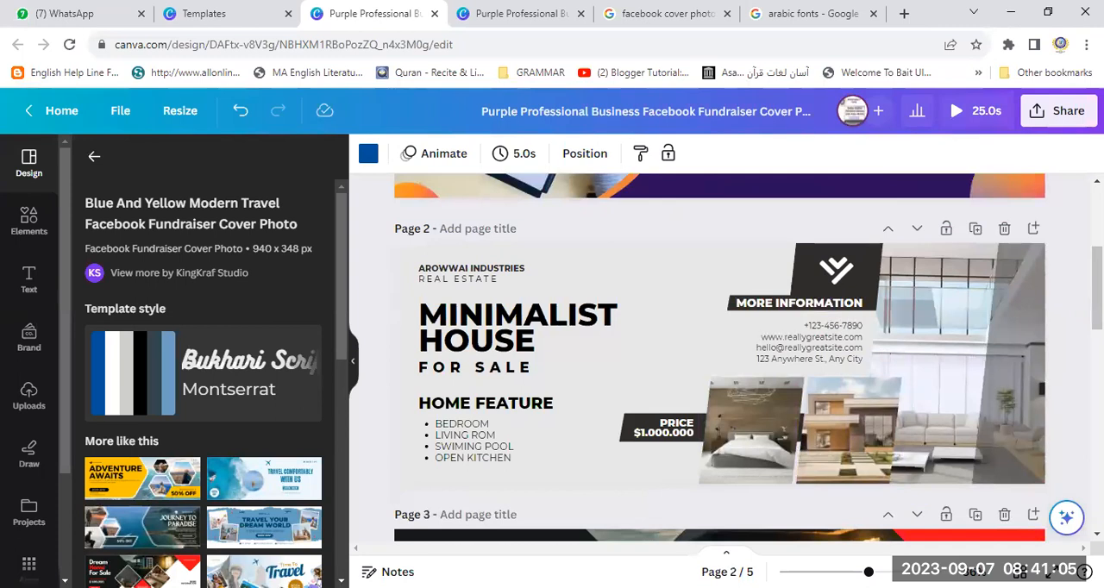
scroll(719, 345, up, 3)
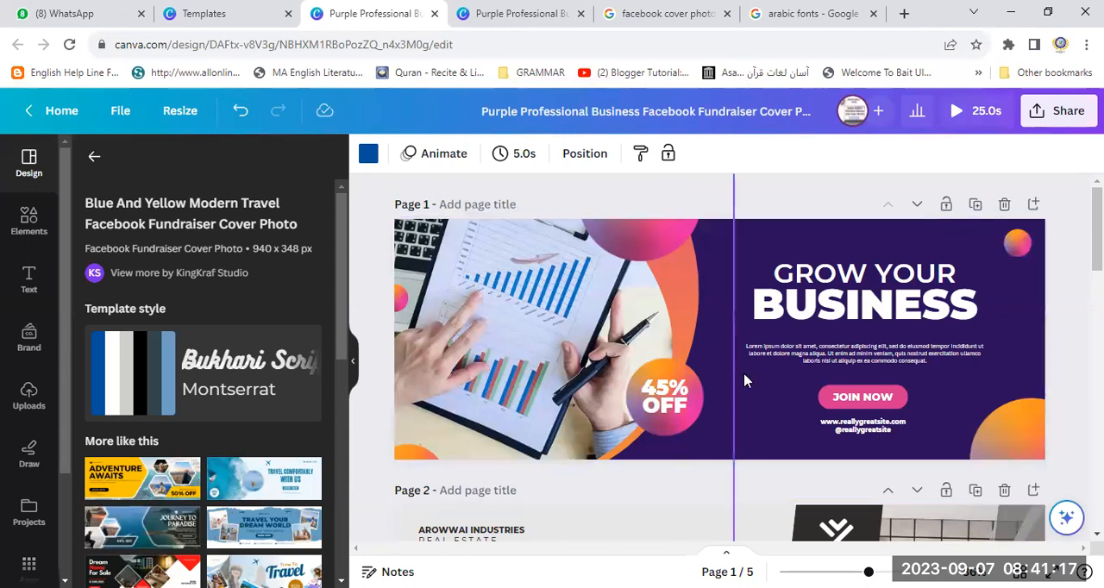
drag(695, 327, 539, 334)
- Try moving the charts photo off page 1 and the discount circle to the page's left side, and undo both moves
drag(656, 327, 387, 351)
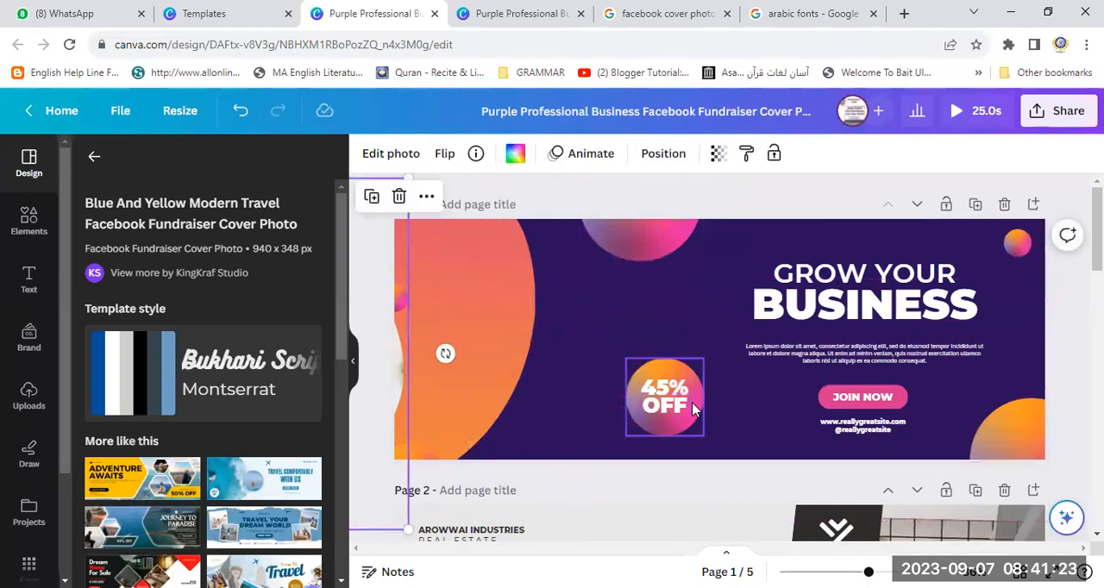
click(695, 376)
drag(694, 376, 477, 386)
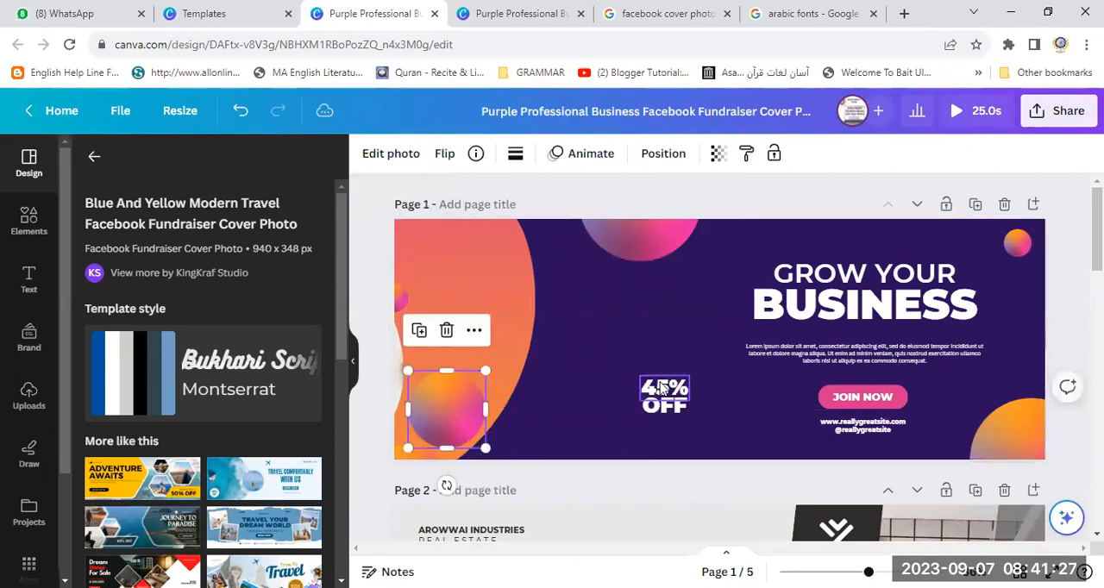
click(670, 404)
click(667, 420)
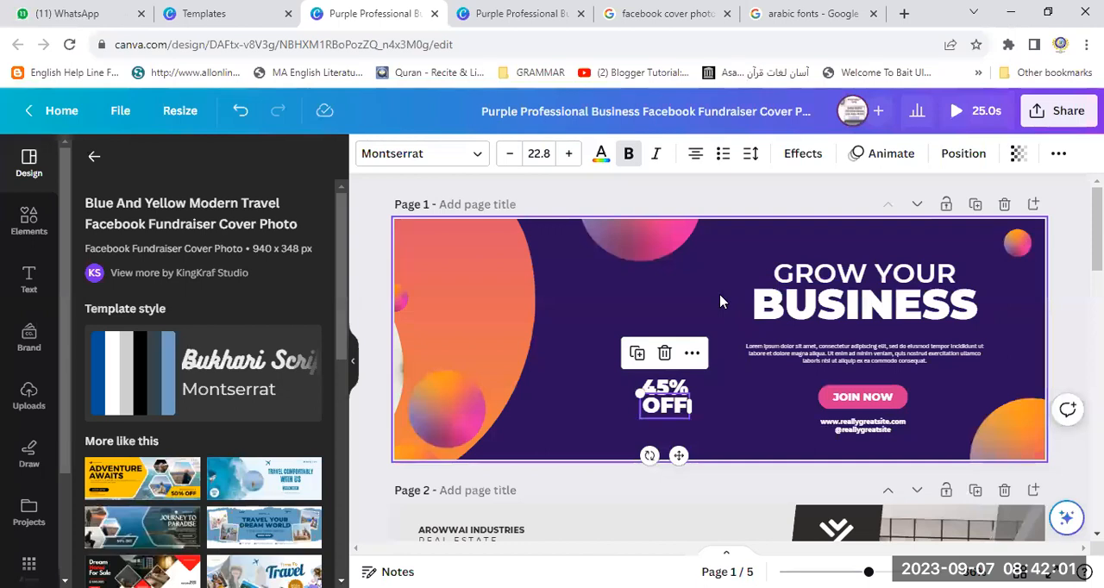
click(661, 297)
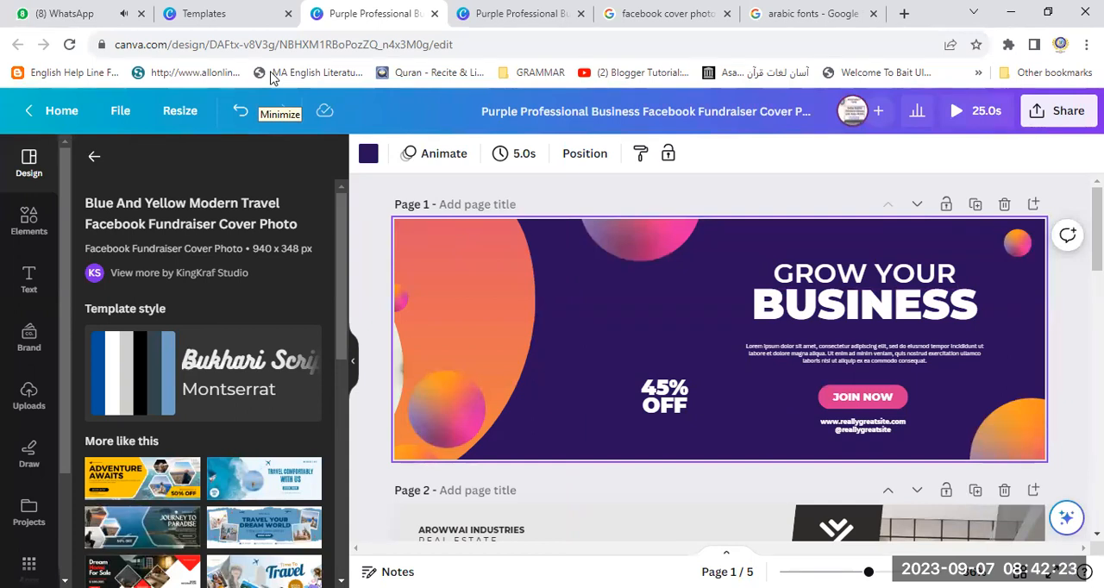
click(242, 113)
click(242, 115)
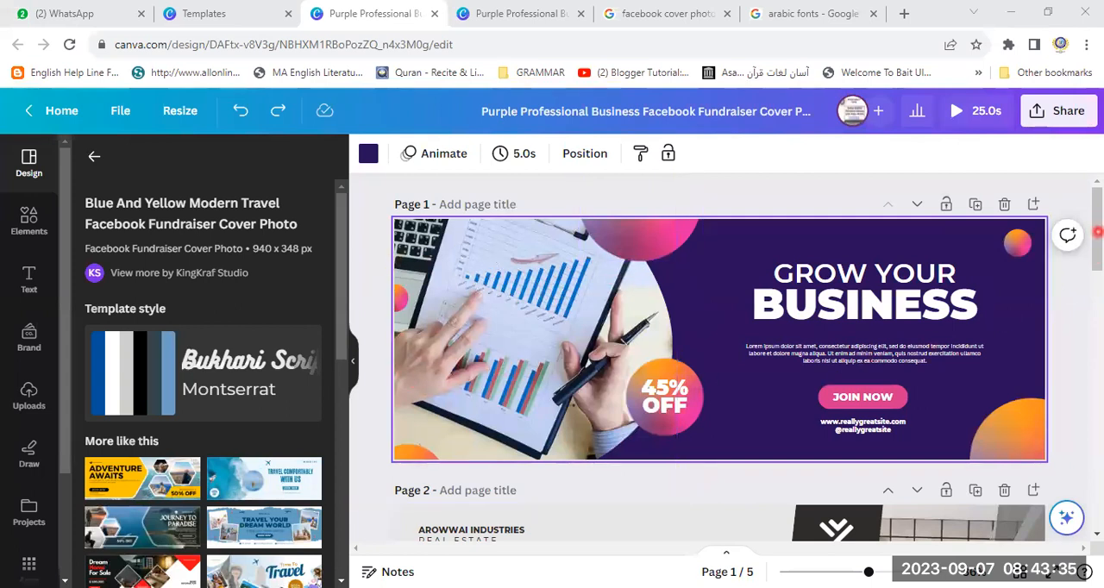
- Try white, brand yellow, #e3e8ed and tan in turn as the background color of the Minimalist House page
scroll(820, 288, down, 1)
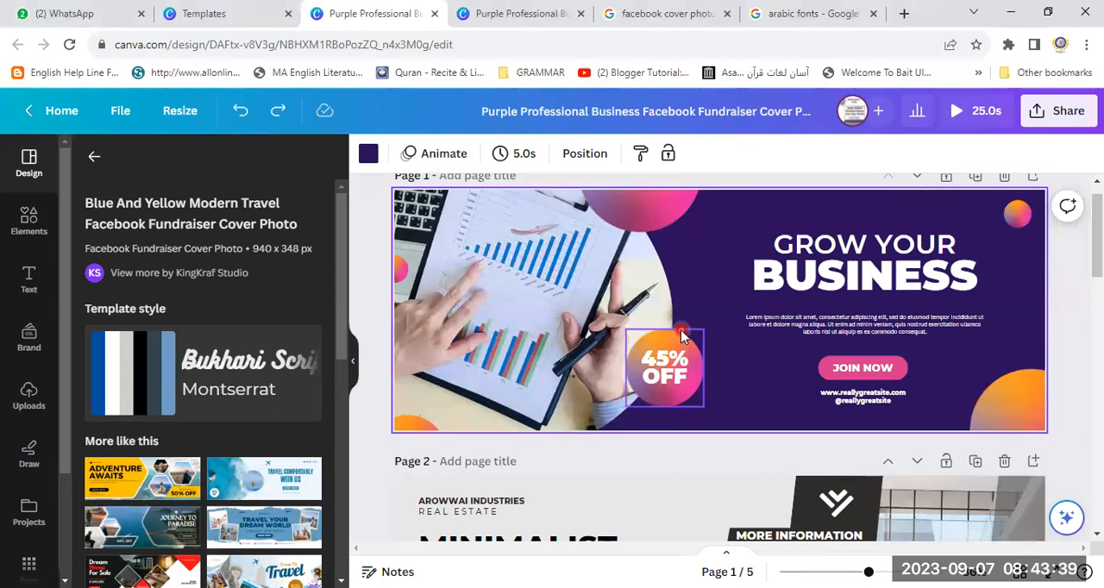
scroll(1094, 250, down, 5)
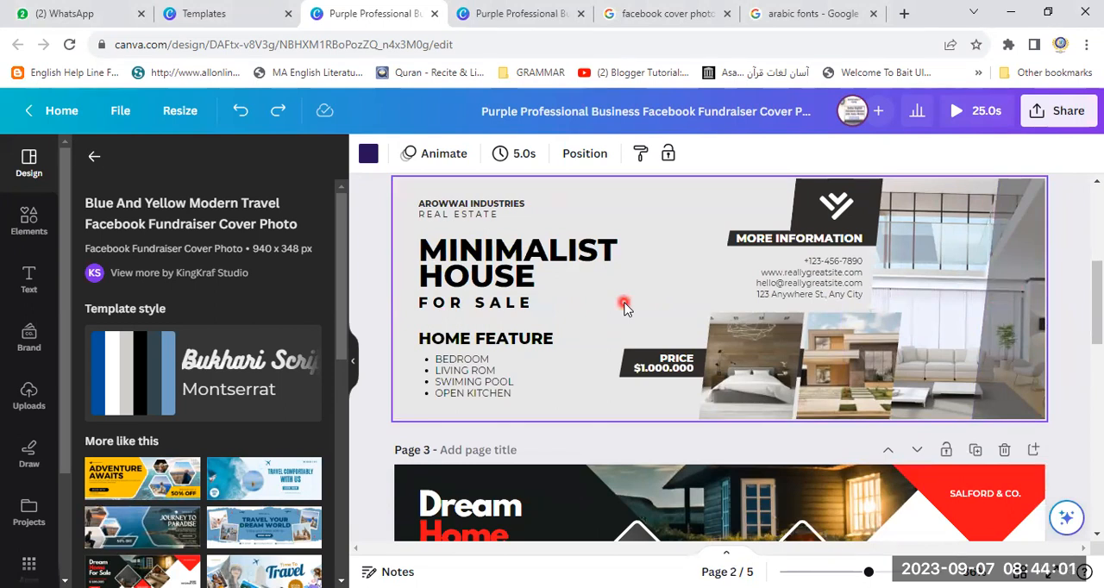
click(659, 210)
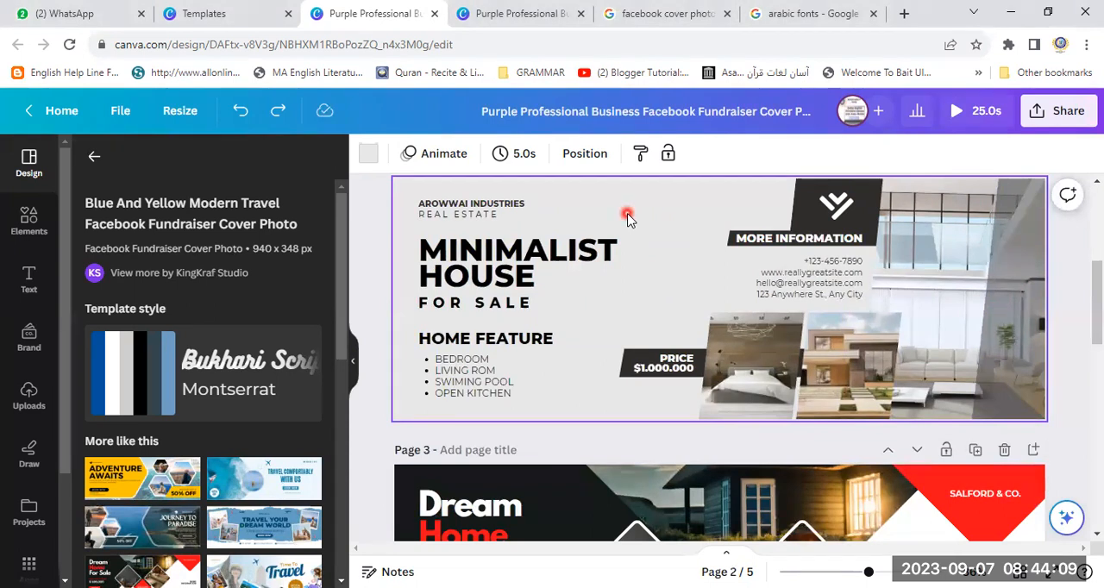
click(368, 154)
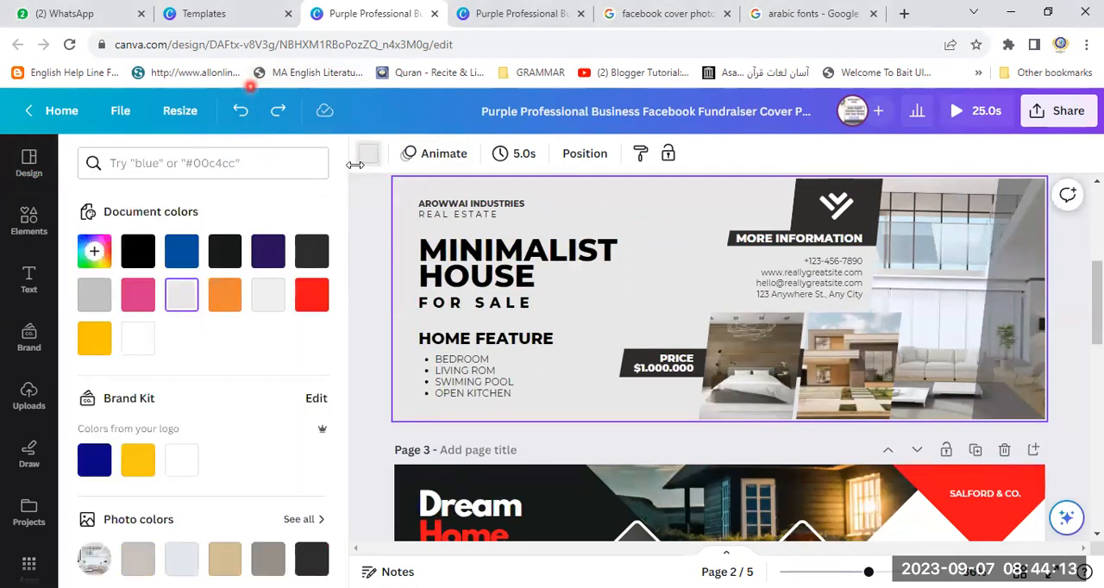
click(182, 471)
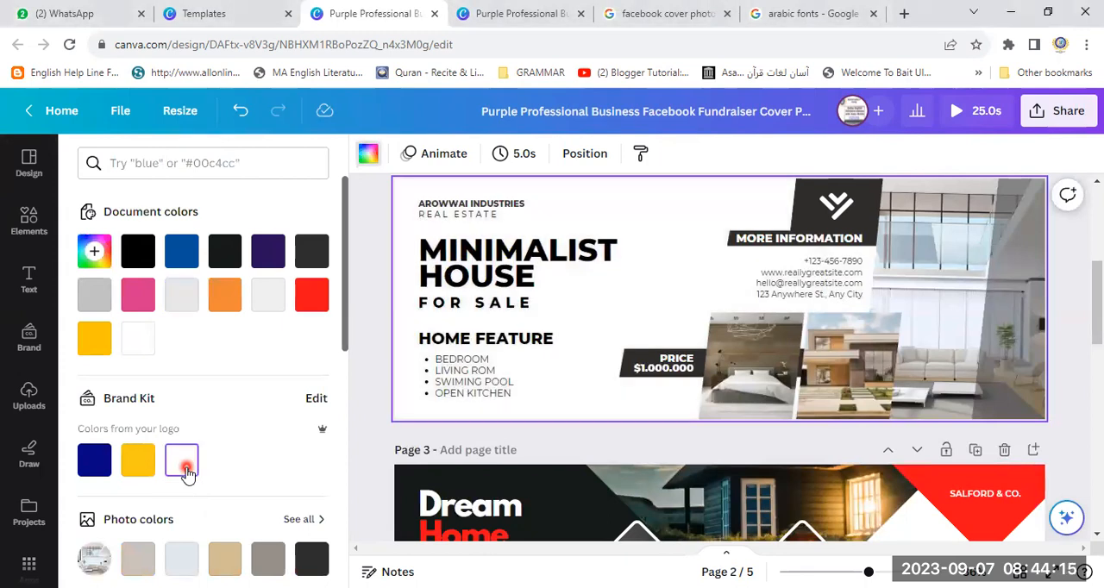
click(136, 466)
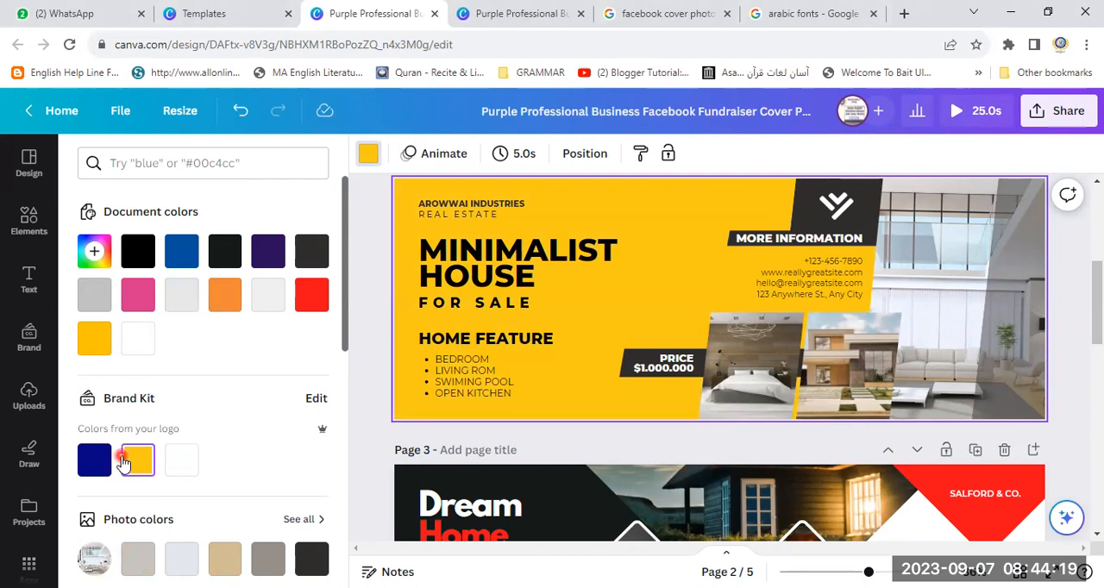
click(181, 559)
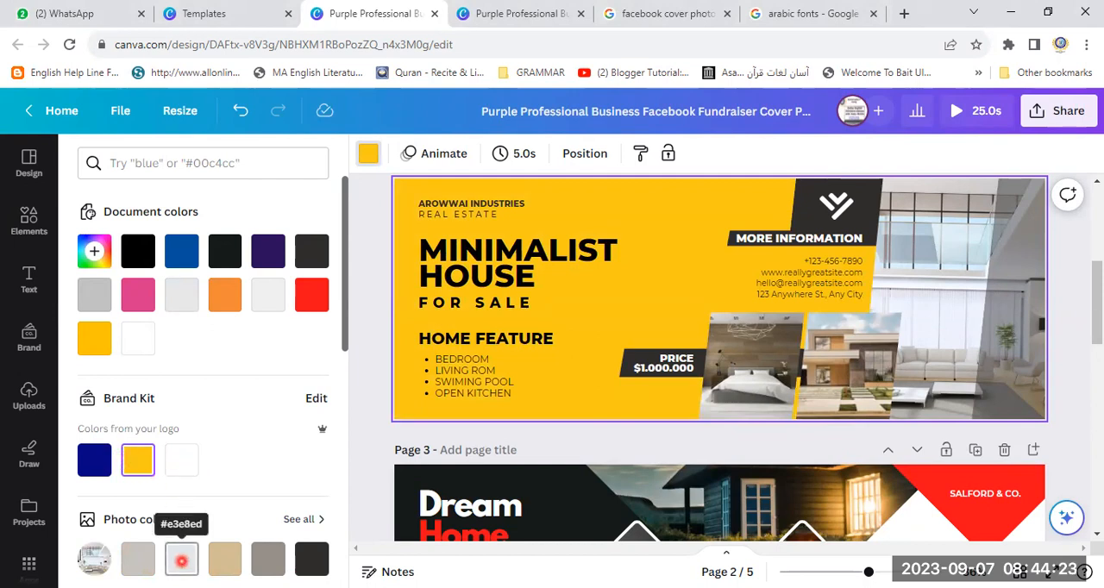
click(181, 561)
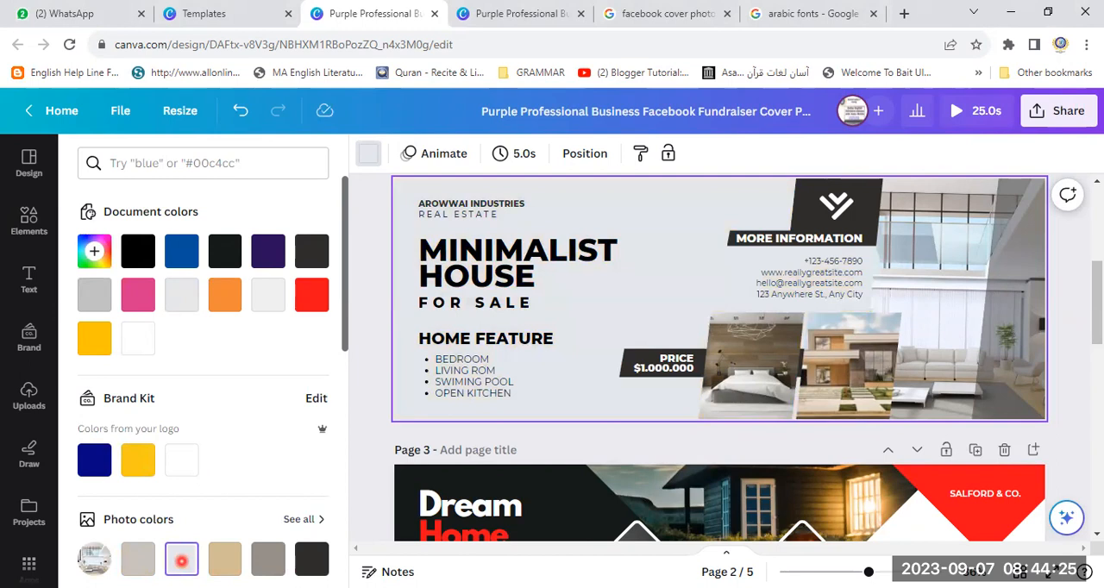
click(233, 562)
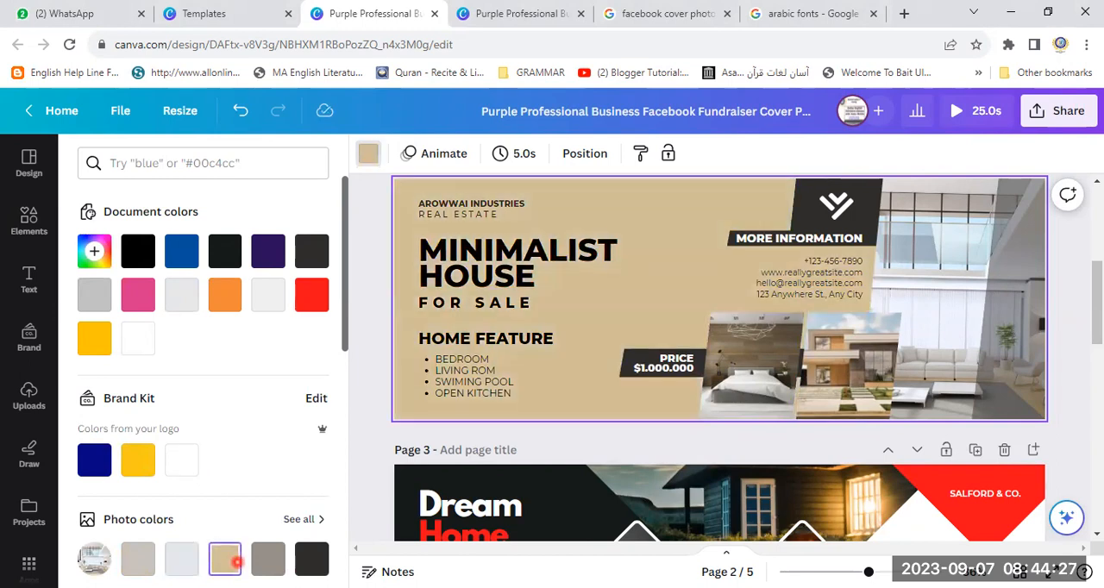
- Set the Minimalist House page's background to pink #d5328b and lighten it to the custom solid color #DFB6CC
click(139, 297)
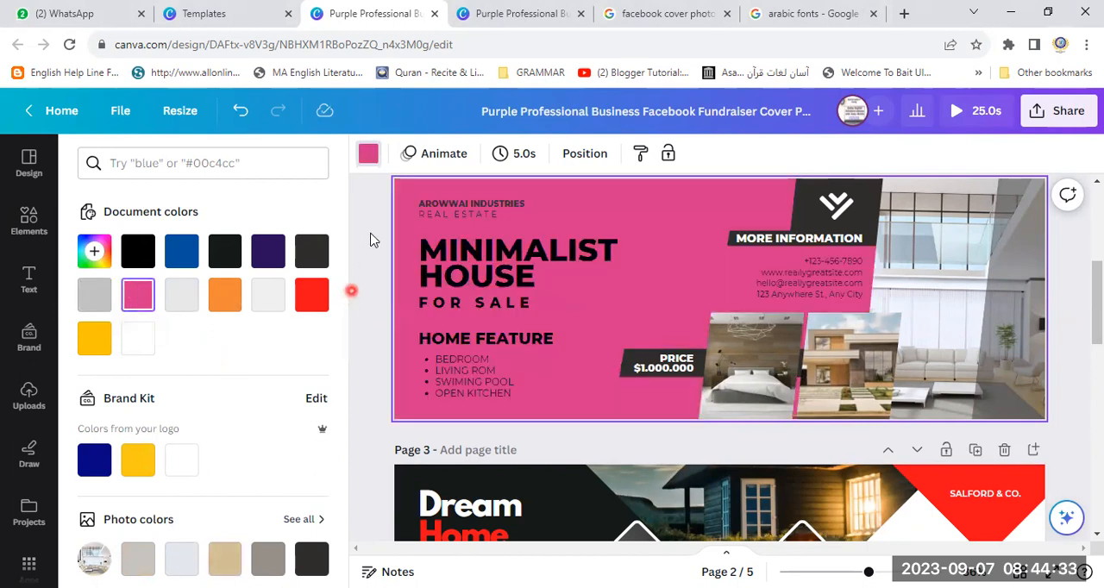
click(375, 164)
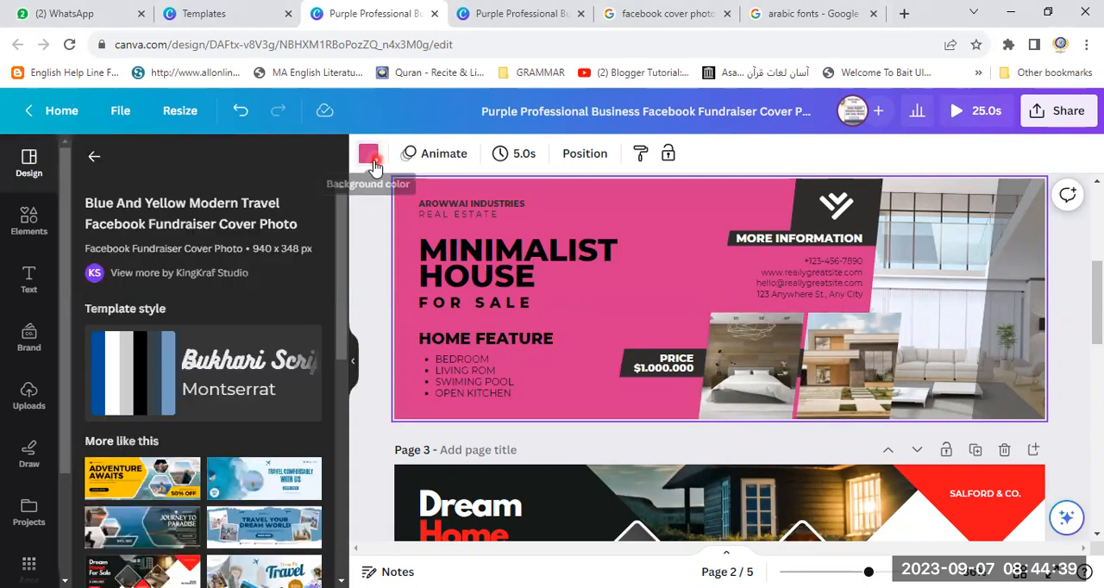
click(375, 163)
click(375, 164)
click(375, 164)
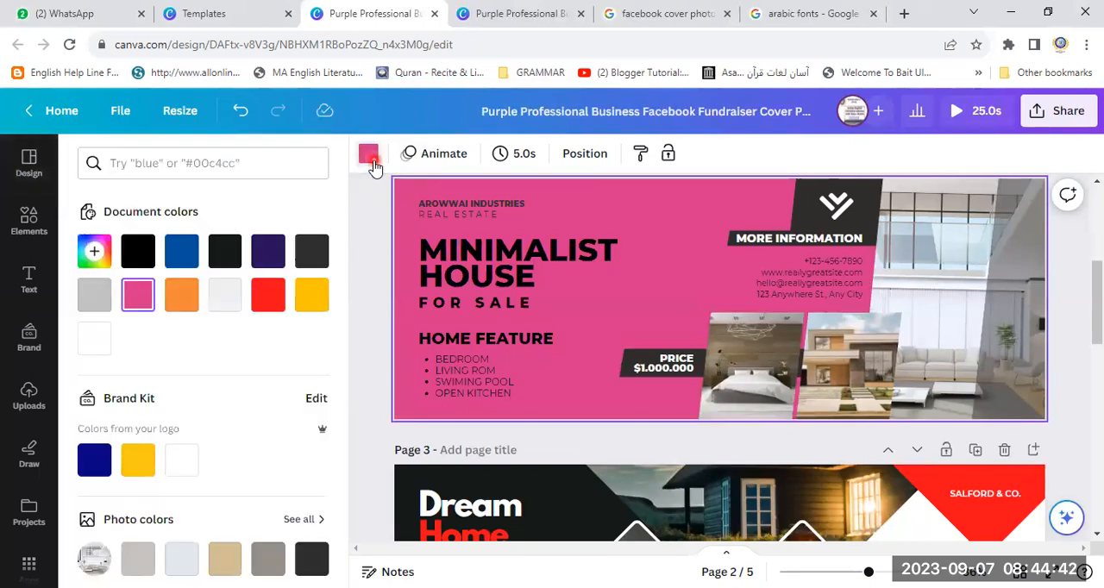
click(93, 251)
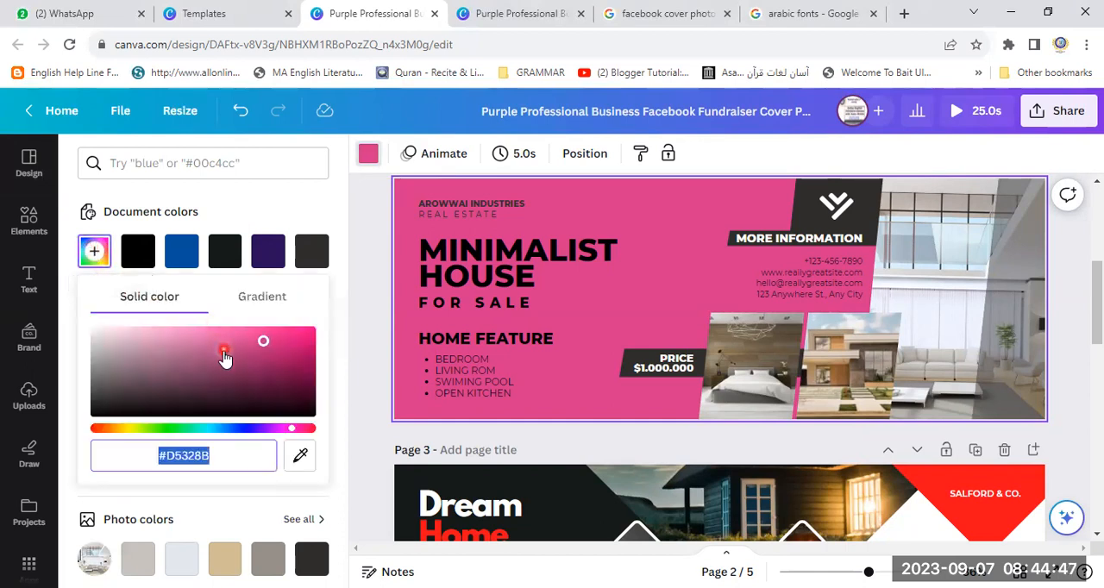
drag(265, 346, 117, 337)
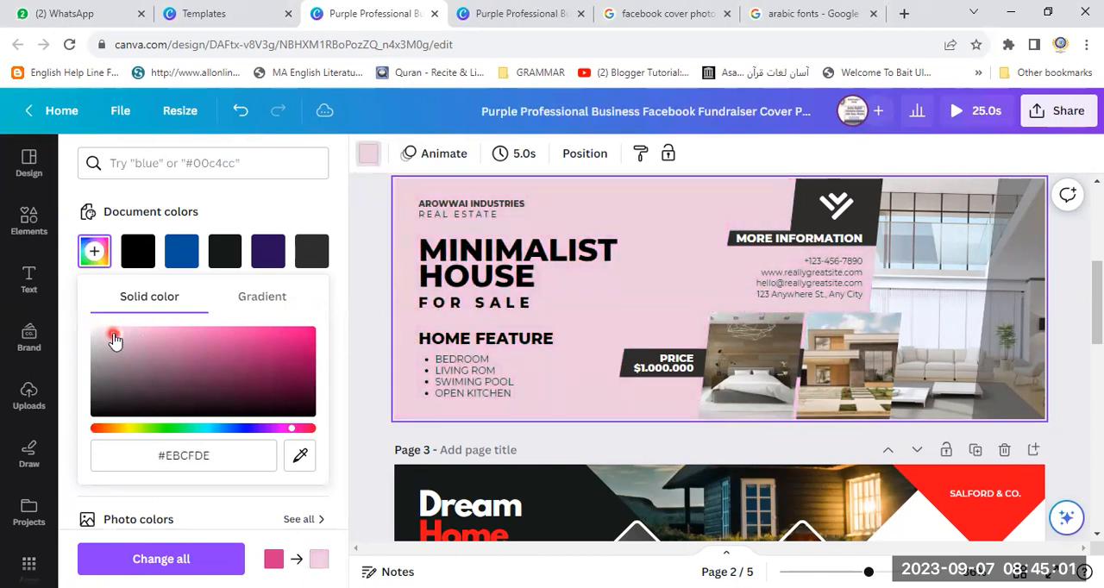
drag(104, 344, 132, 337)
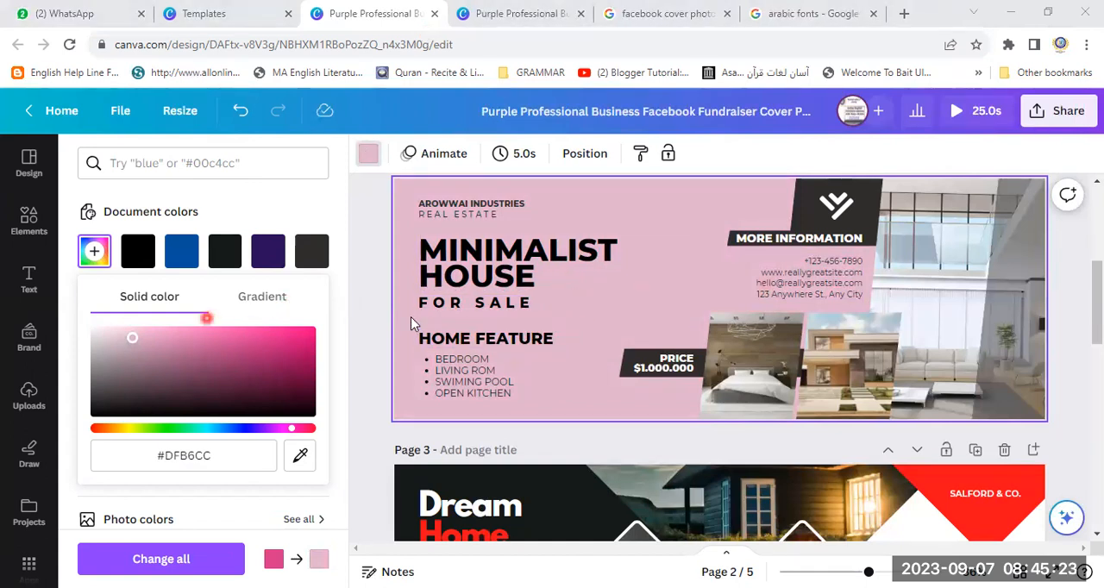
click(320, 560)
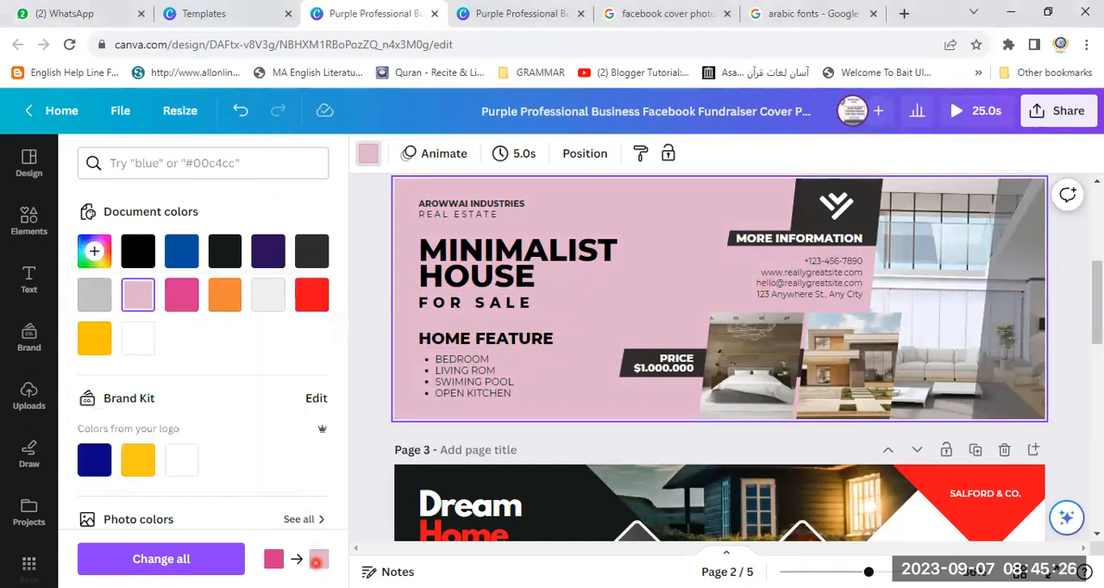
- Undo the Minimalist House page's pink, light grey and tan background changes, back to the pale blue-grey #E3E8ED
click(243, 115)
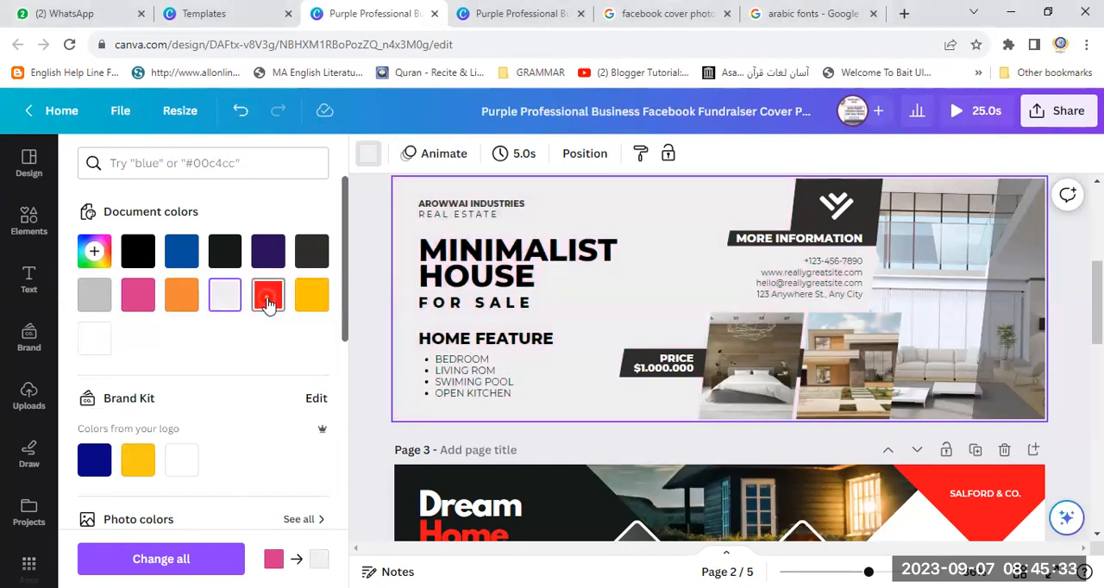
click(242, 114)
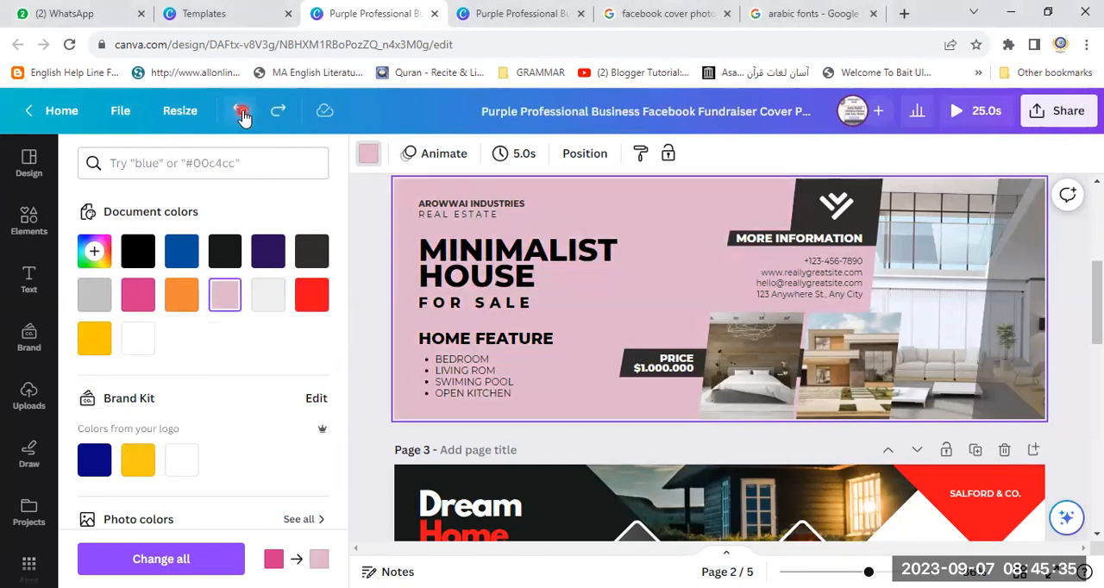
click(242, 115)
click(242, 115)
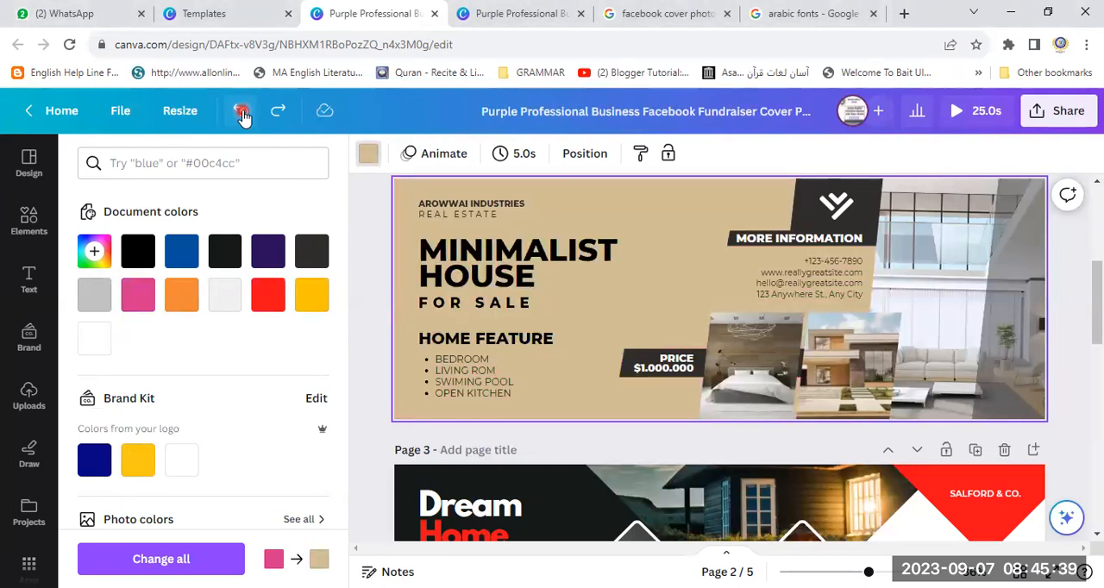
click(243, 116)
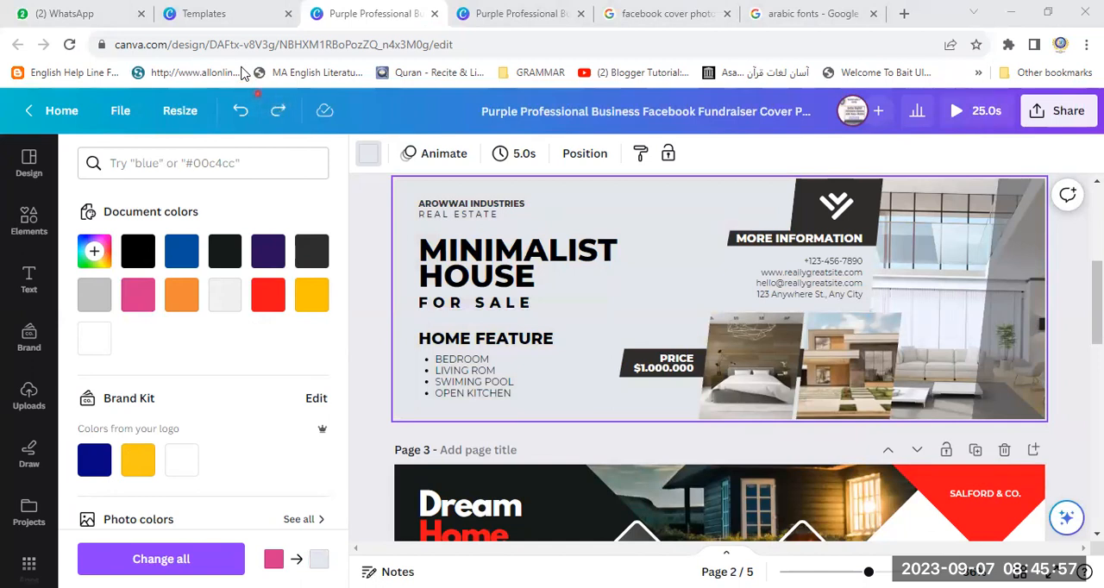
- Try the custom solid colors #C3CDD8, #E9EBED and #CDE2F8 as the Minimalist House page's background, and undo the change
click(370, 161)
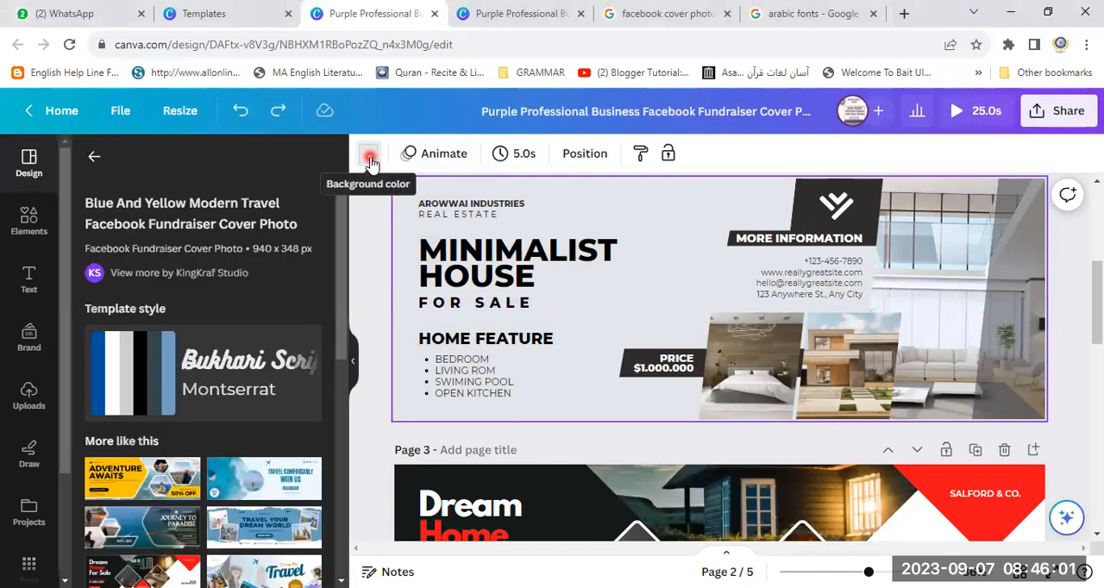
click(370, 159)
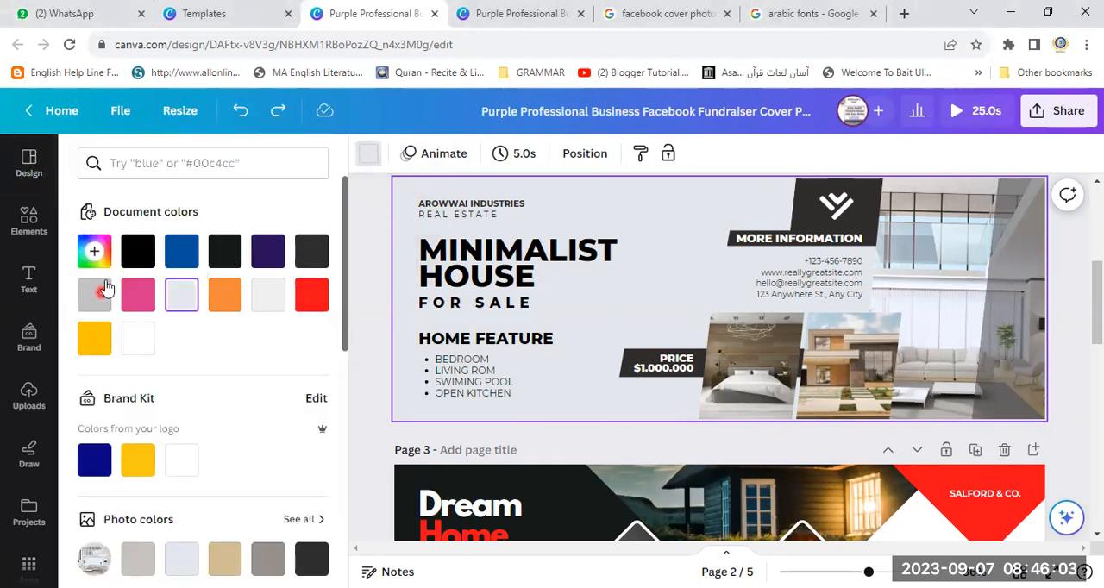
click(95, 251)
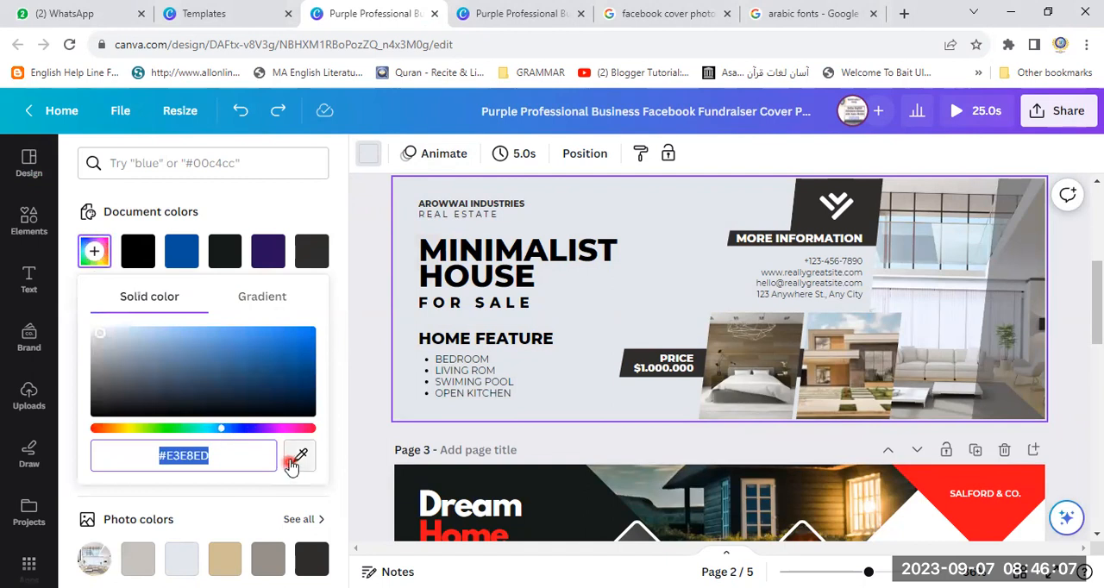
mouse_move(103, 340)
mouse_down()
mouse_move(264, 387)
mouse_move(123, 360)
mouse_move(112, 341)
mouse_up()
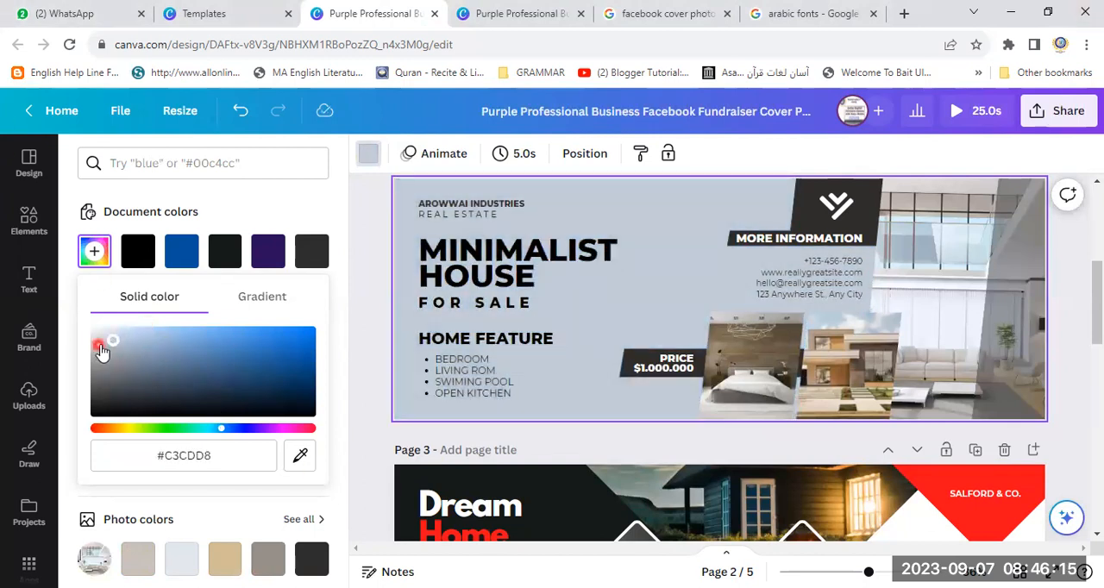
drag(113, 349, 94, 333)
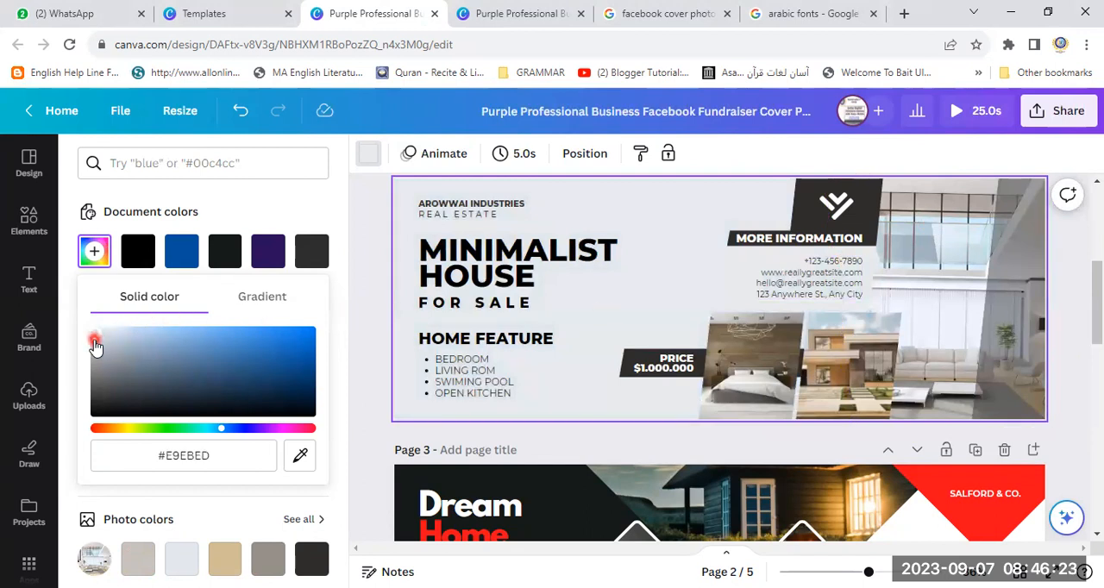
drag(95, 336, 130, 330)
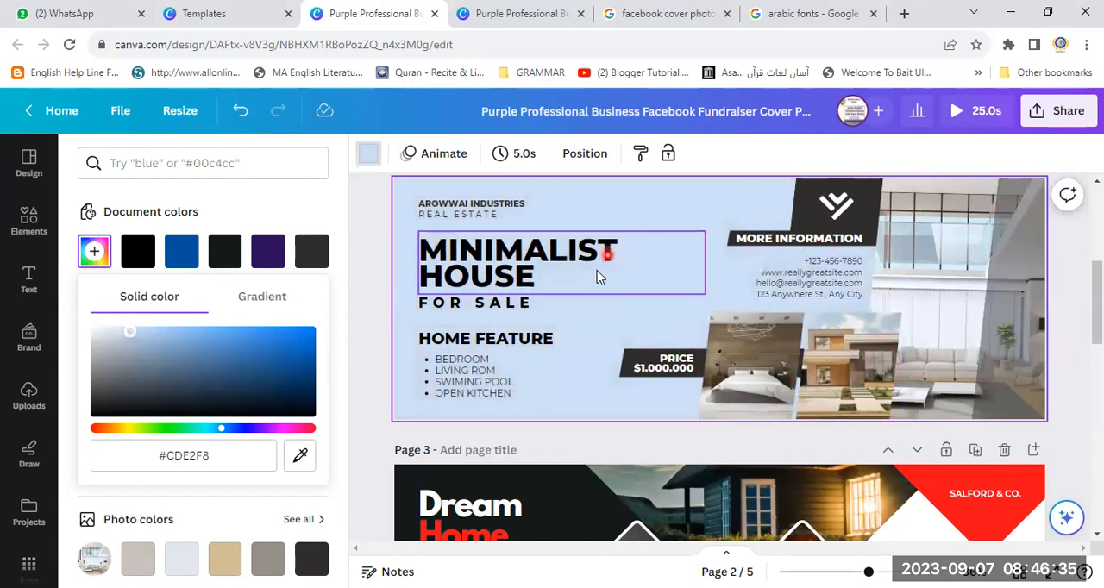
click(242, 115)
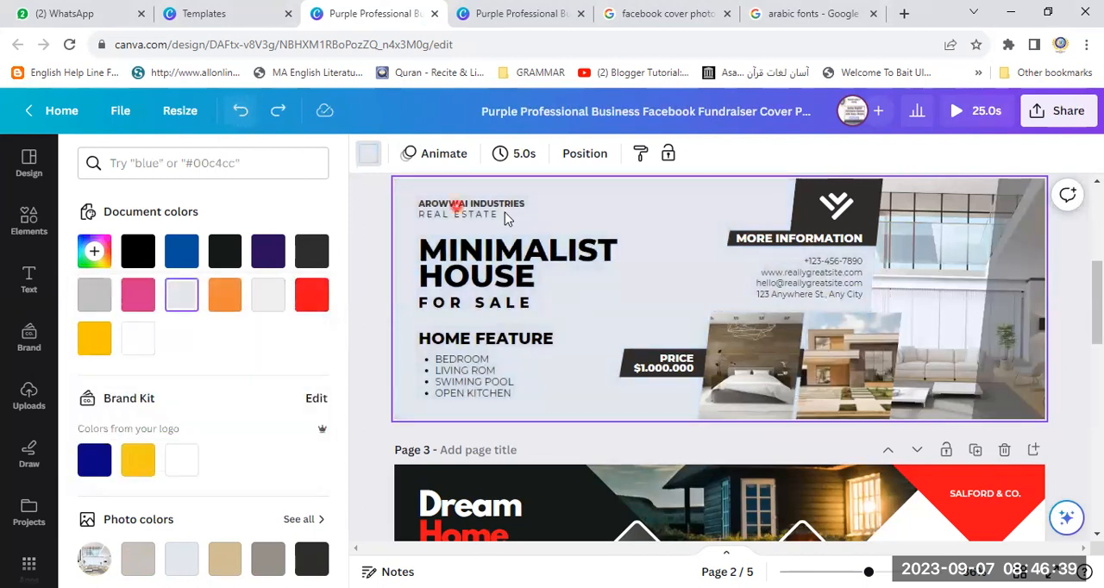
- Add a new page after the Travel page and set its background to the light grey document color
click(562, 349)
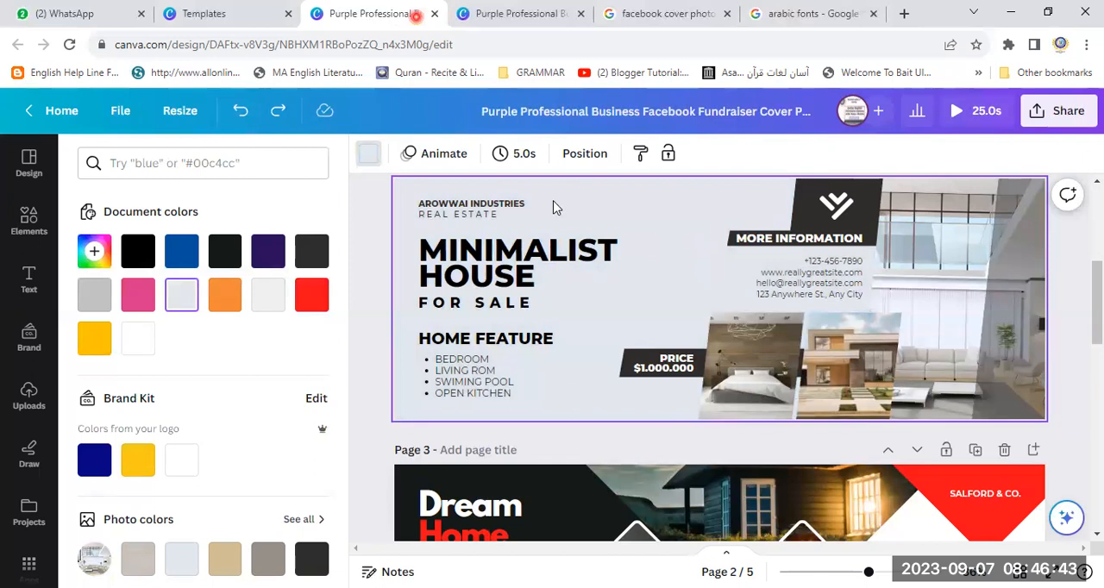
click(913, 252)
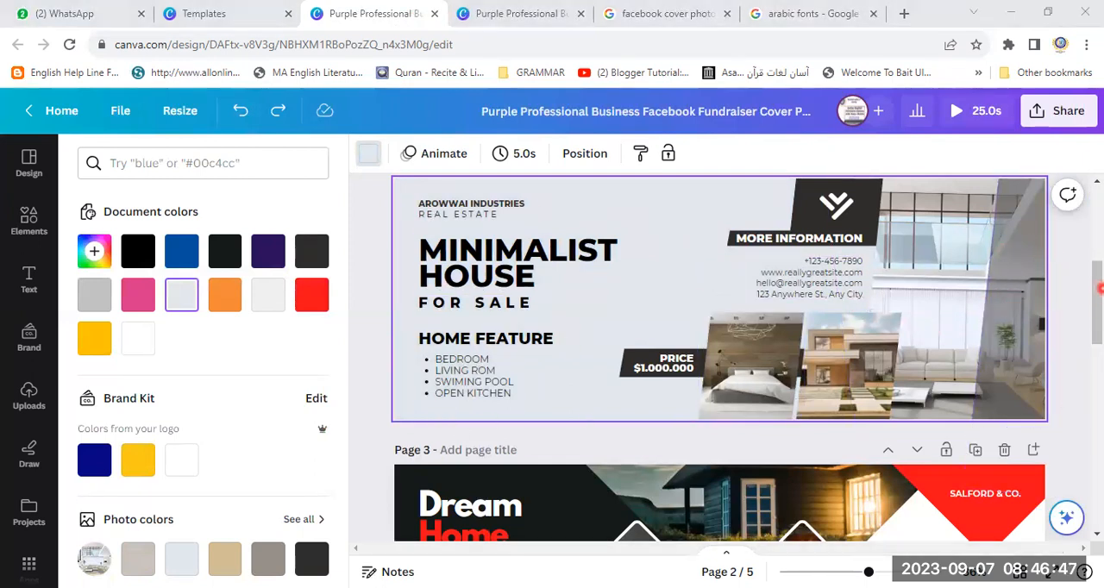
drag(1100, 289, 1100, 490)
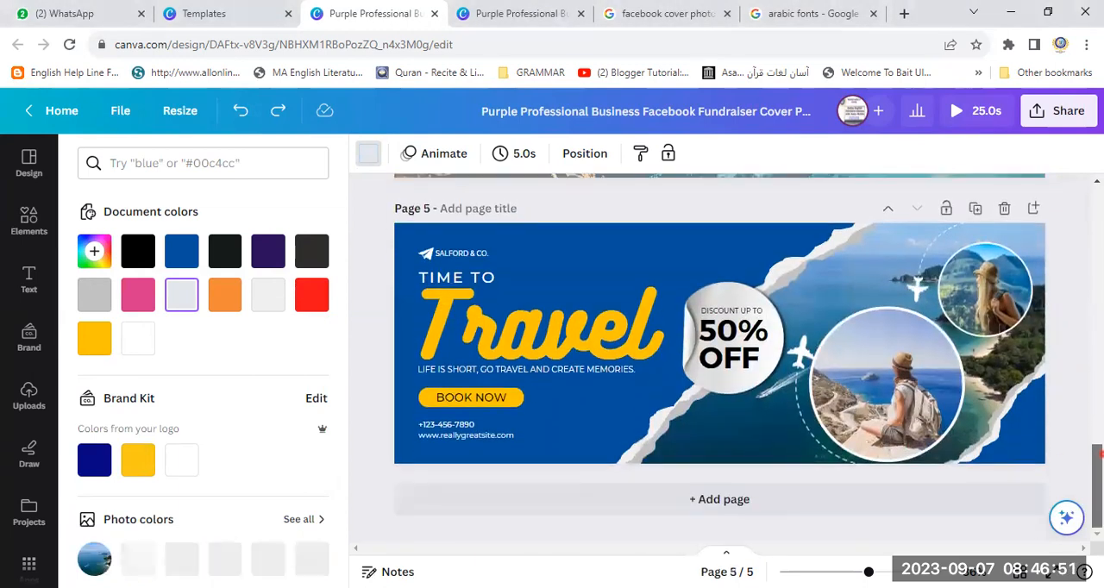
click(726, 502)
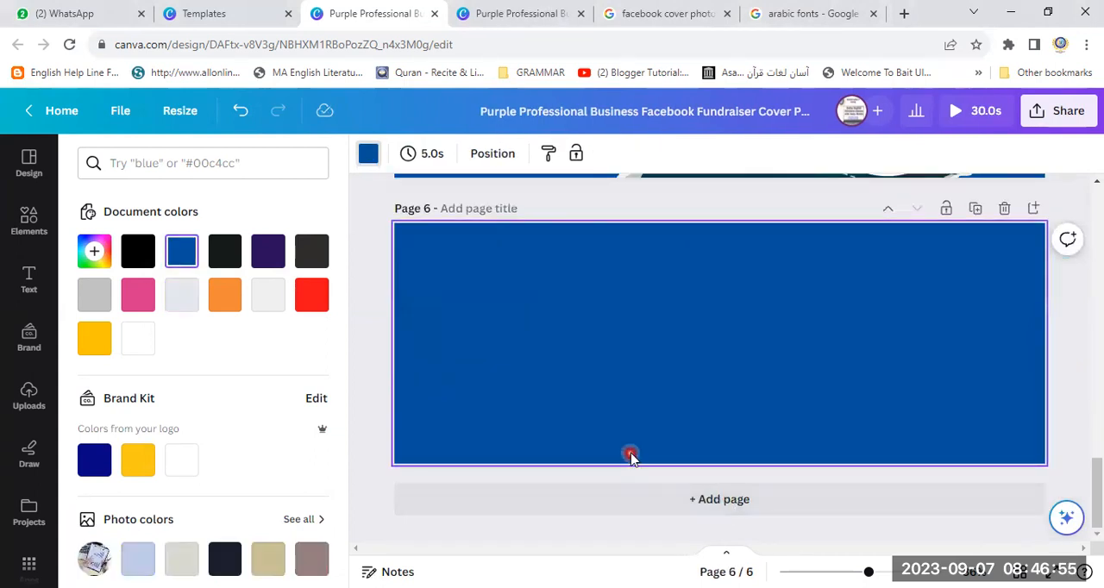
drag(1099, 513, 1100, 449)
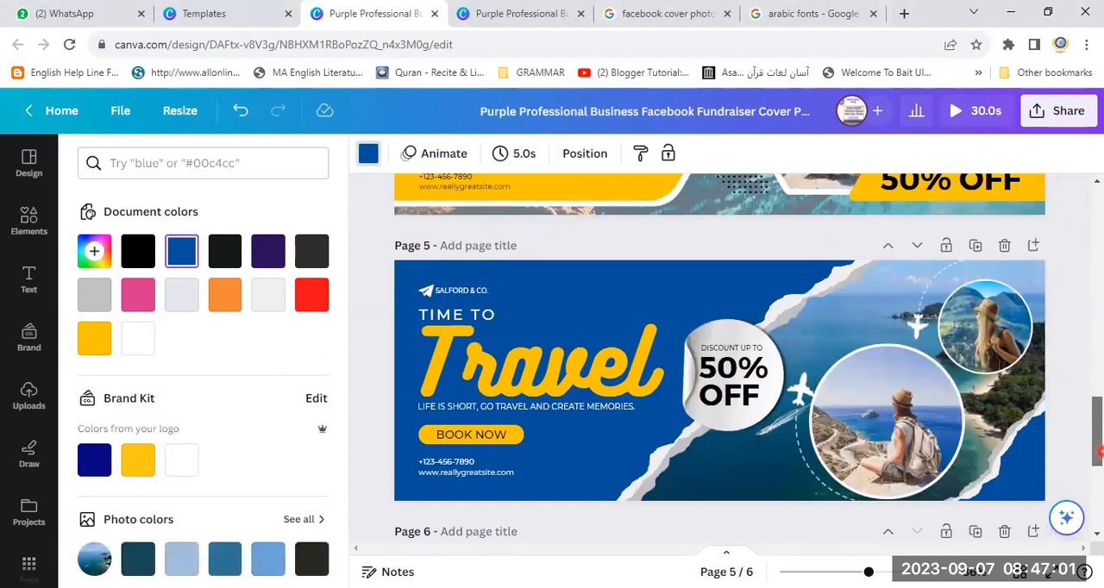
drag(1099, 448, 1097, 278)
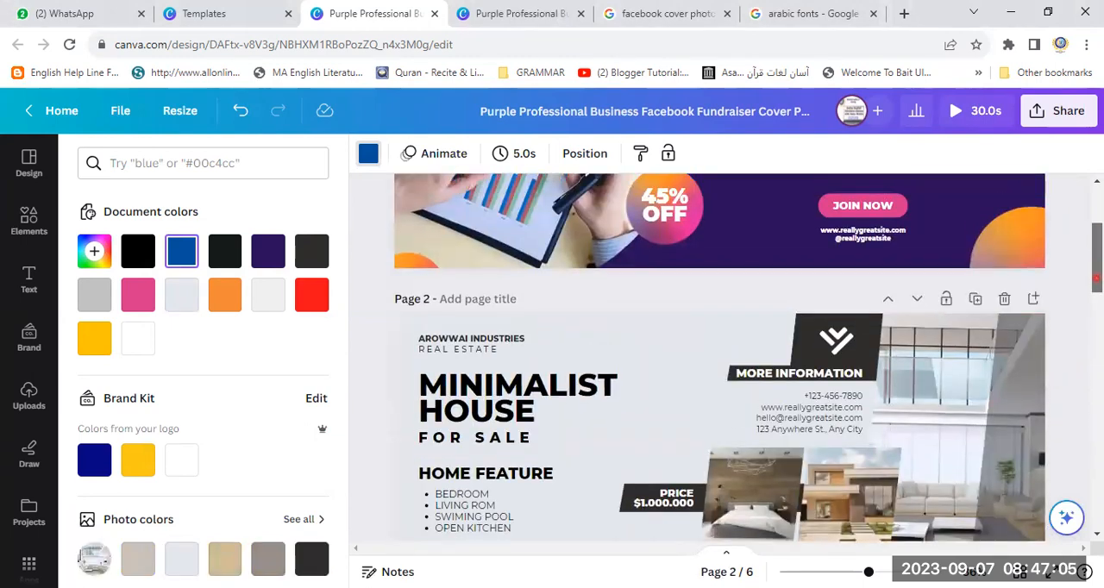
drag(1099, 282, 1100, 454)
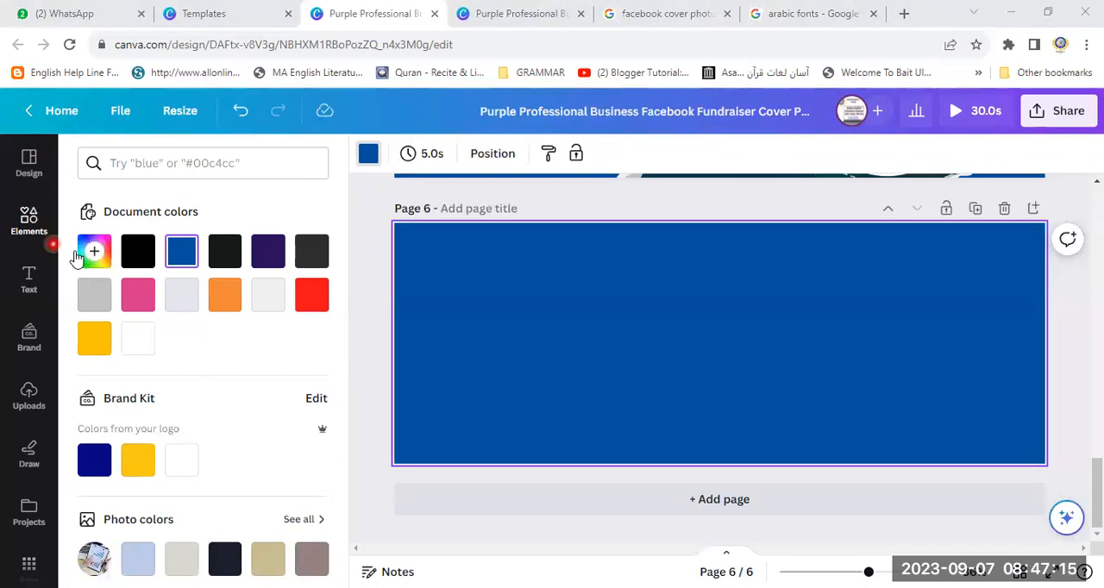
click(268, 302)
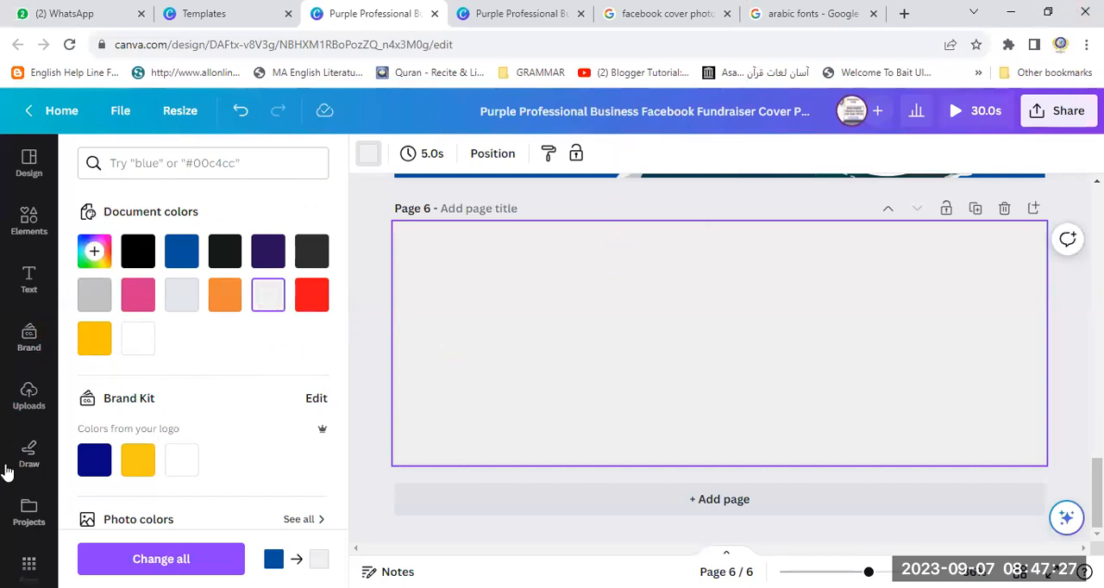
- Search the elements library for "background"
click(20, 166)
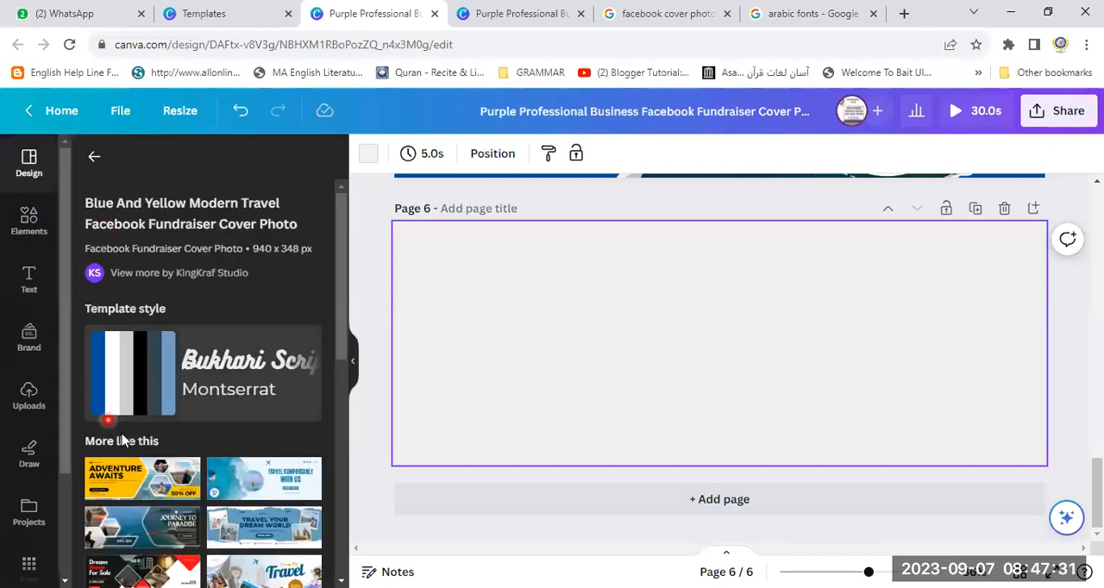
click(31, 226)
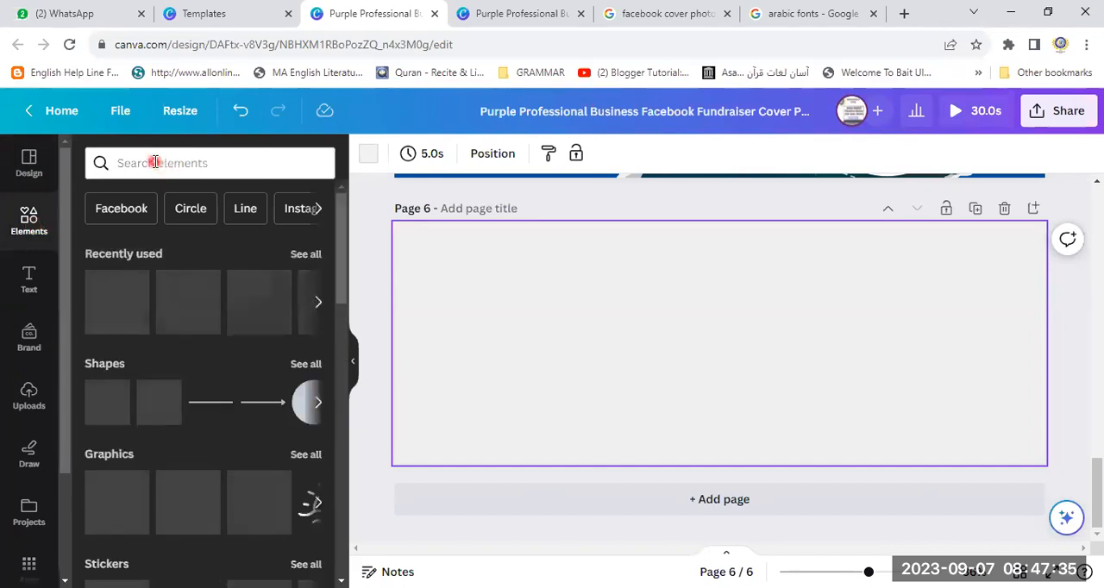
click(142, 172)
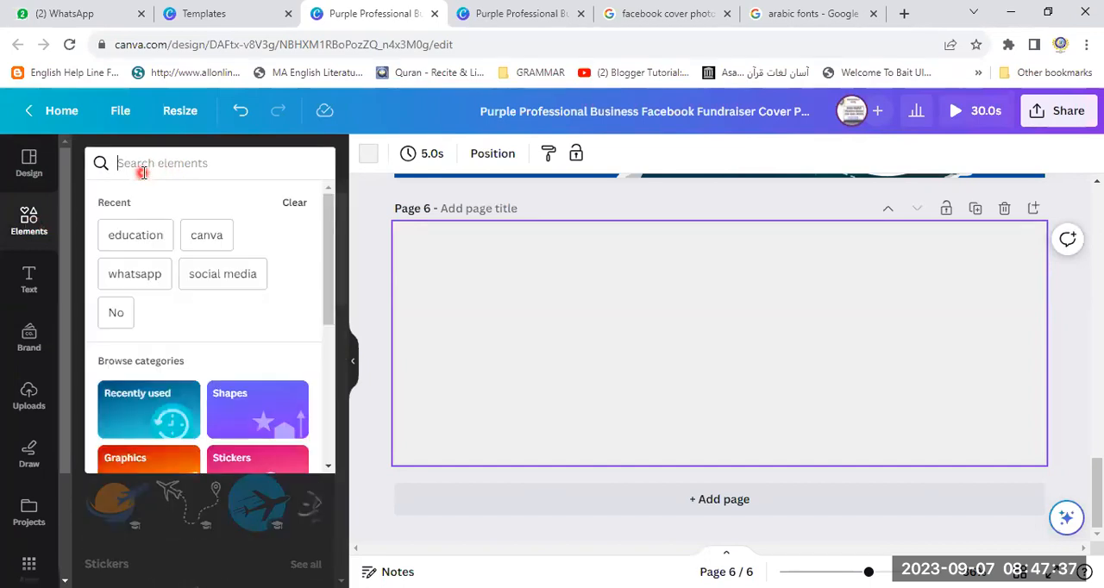
text(backgr)
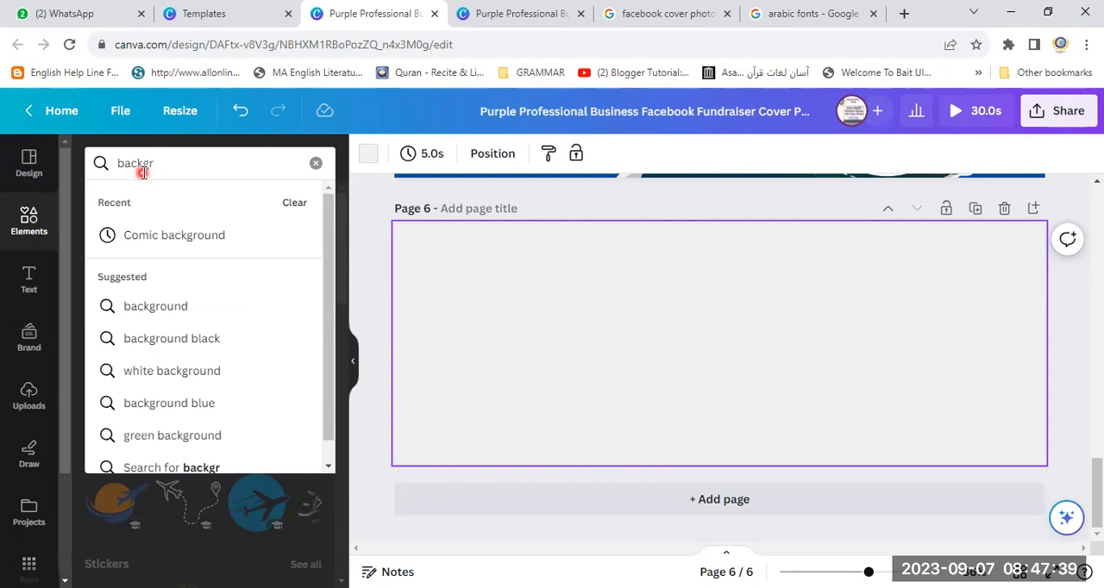
click(179, 308)
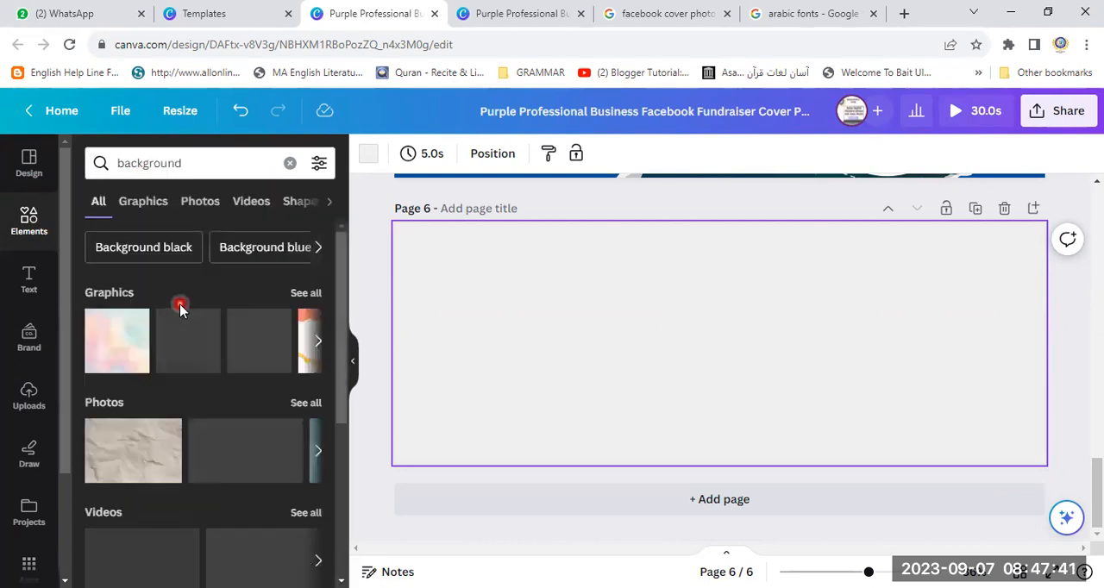
- Place the pale grey watercolor graphic on page 6, try light blue, concrete and colorful paint-splash photos over it, and undo the photos
click(187, 336)
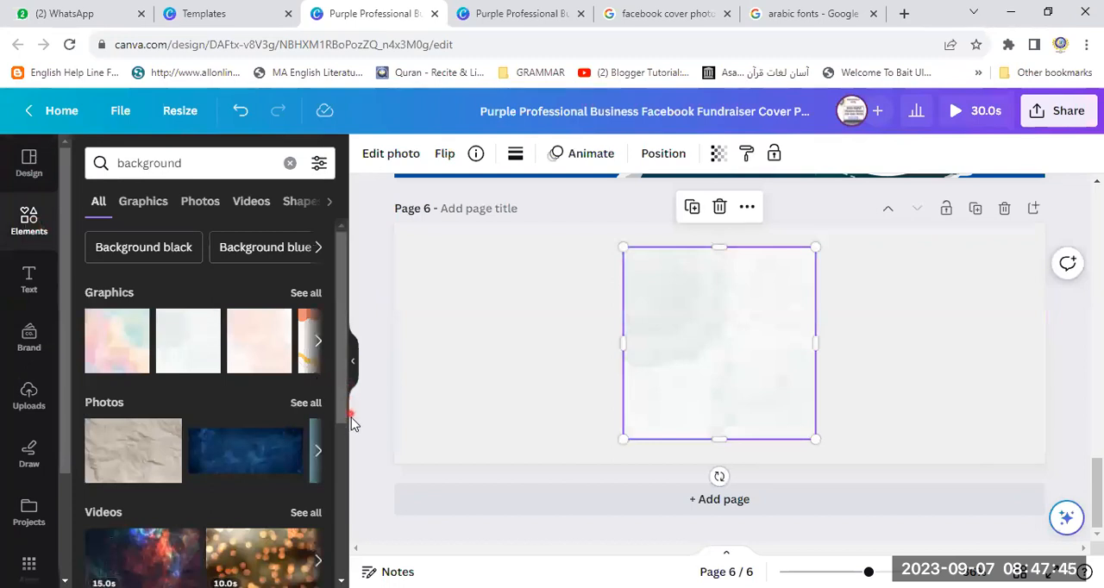
click(319, 454)
click(132, 456)
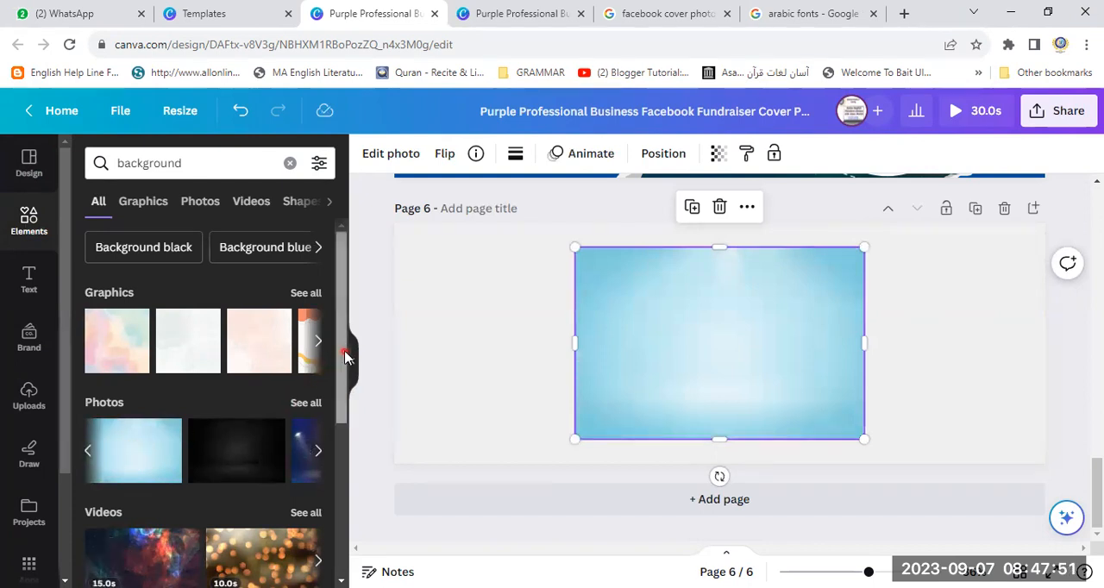
scroll(323, 362, down, 2)
click(318, 284)
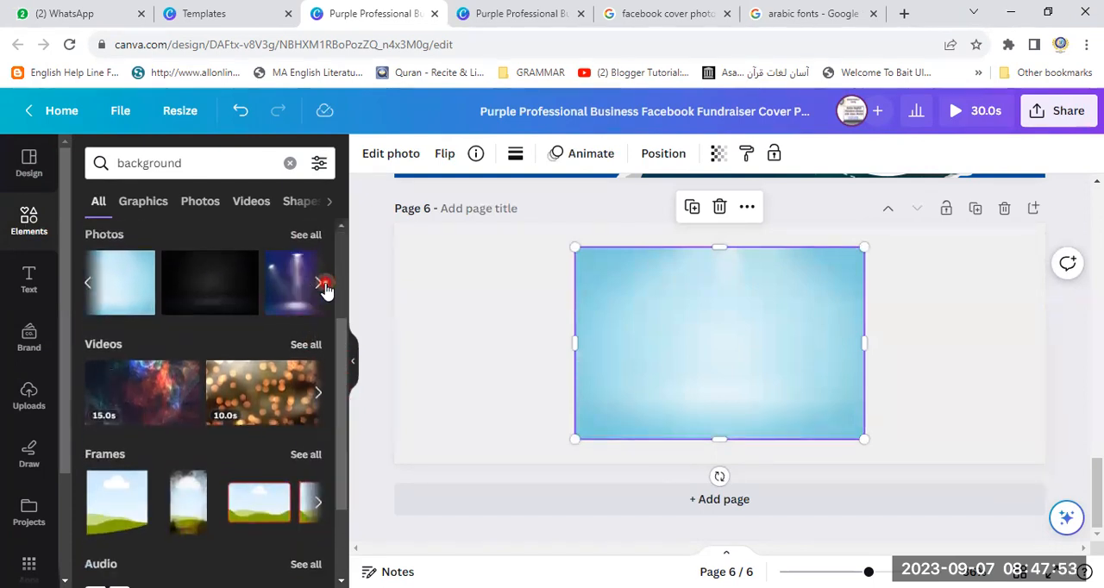
click(324, 285)
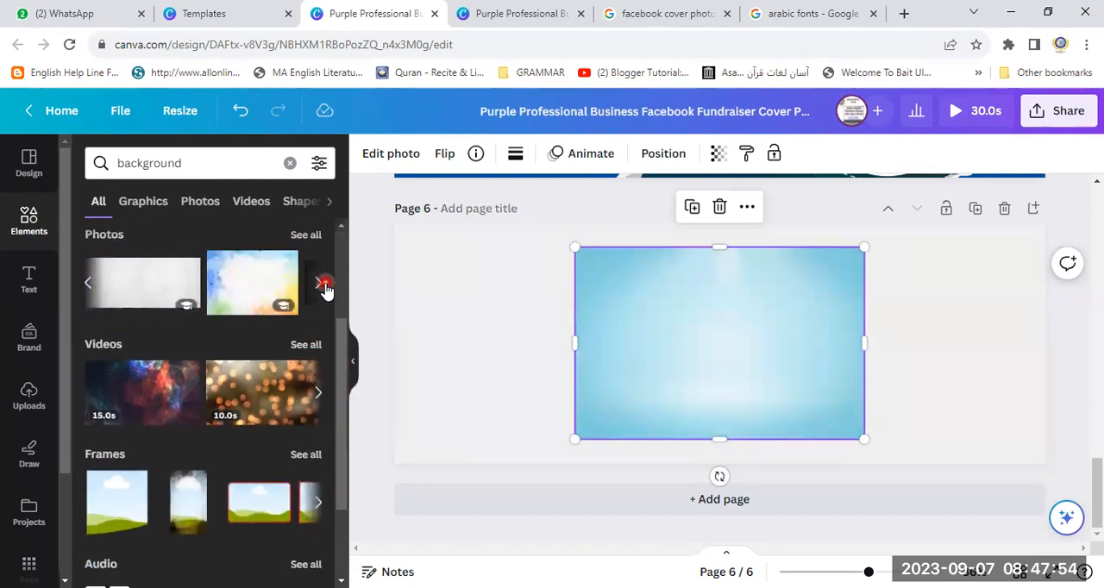
click(121, 282)
click(239, 281)
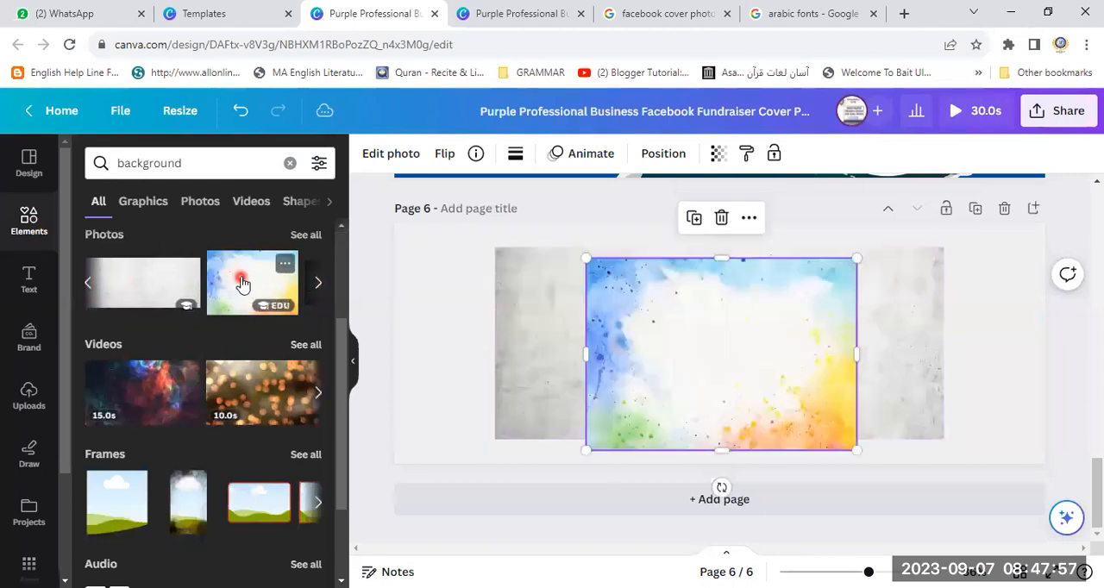
click(317, 287)
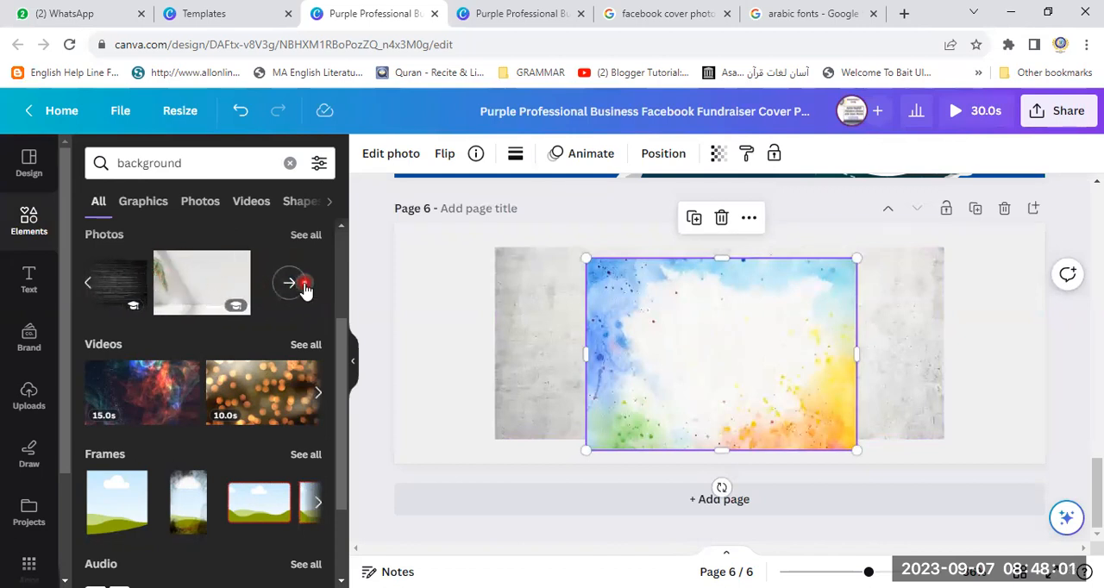
click(236, 112)
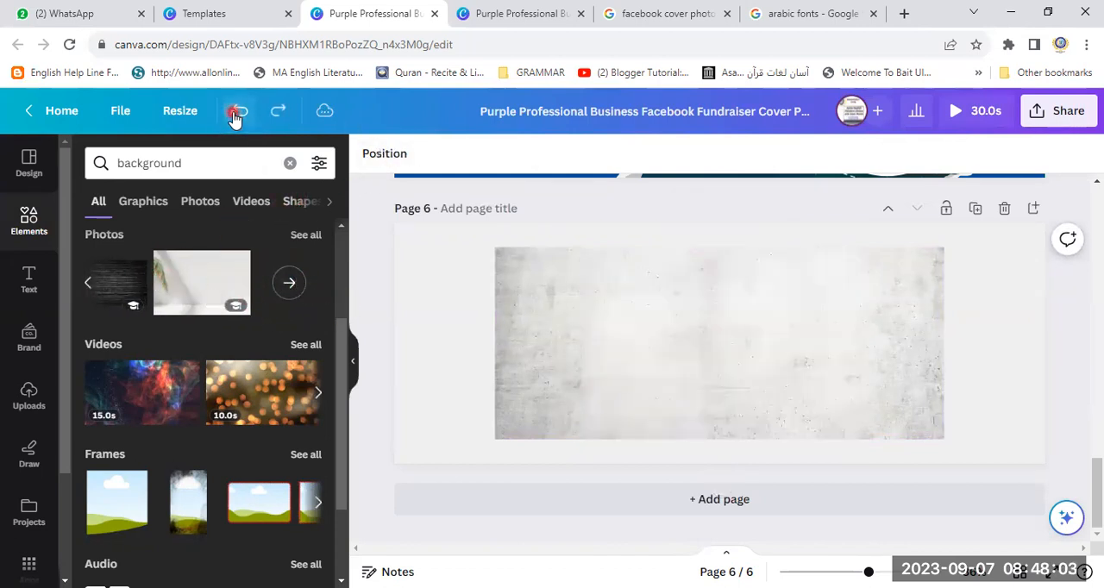
click(236, 112)
click(240, 110)
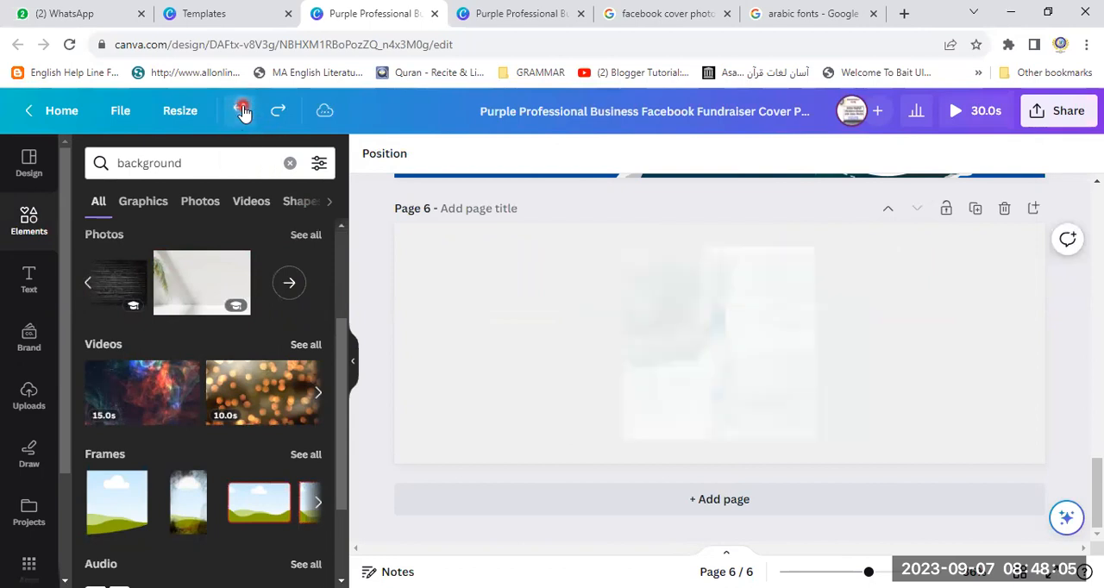
- Stretch the pale grey watercolor graphic wider toward page 6's left side and delete it
click(730, 338)
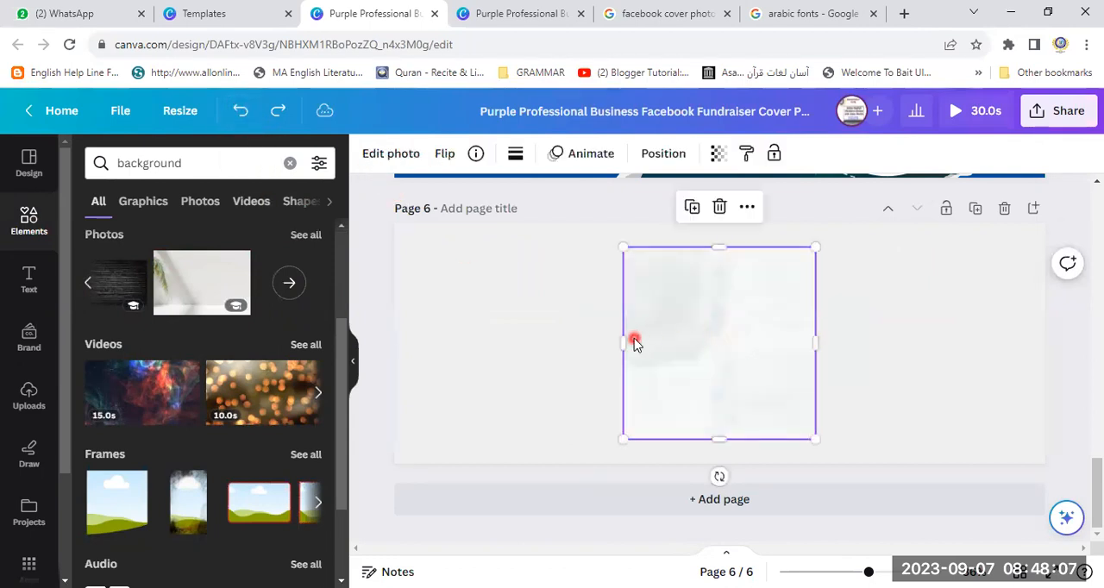
drag(624, 342, 455, 342)
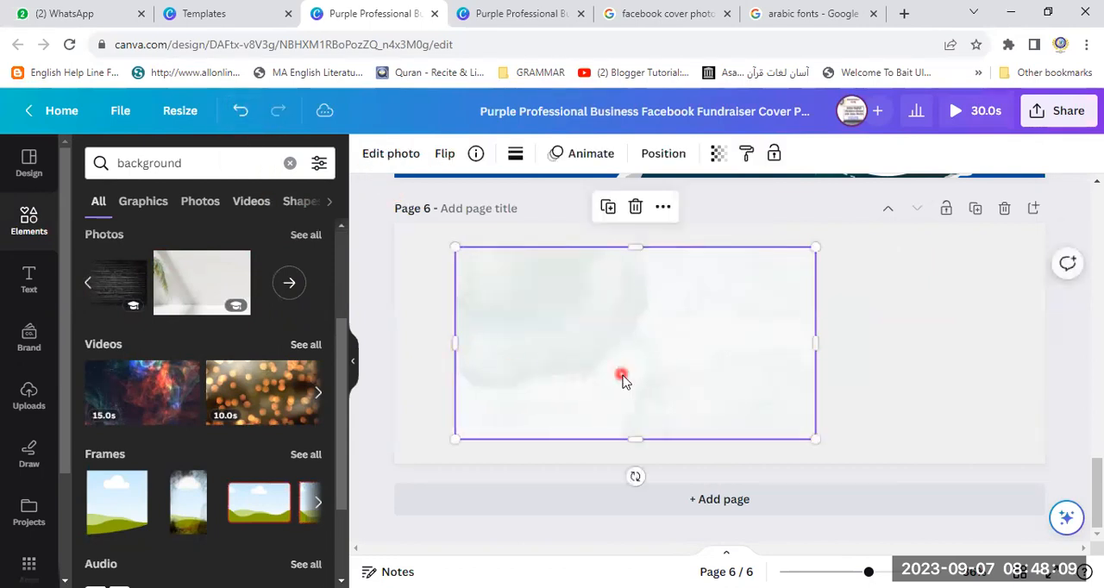
click(632, 212)
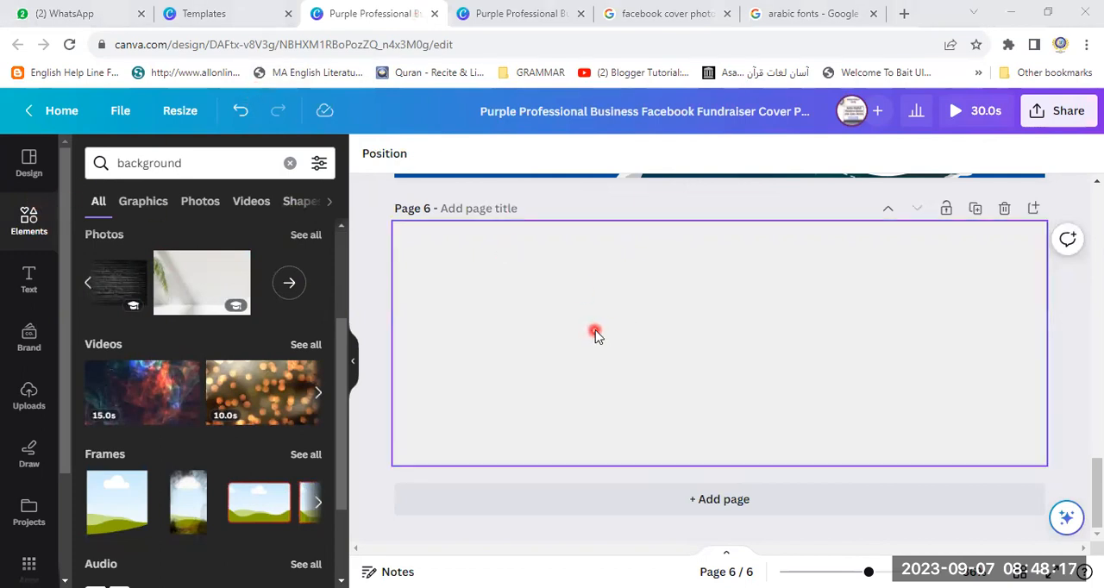
- Replace the "background" element search with a search for "fashion boutique"
click(215, 165)
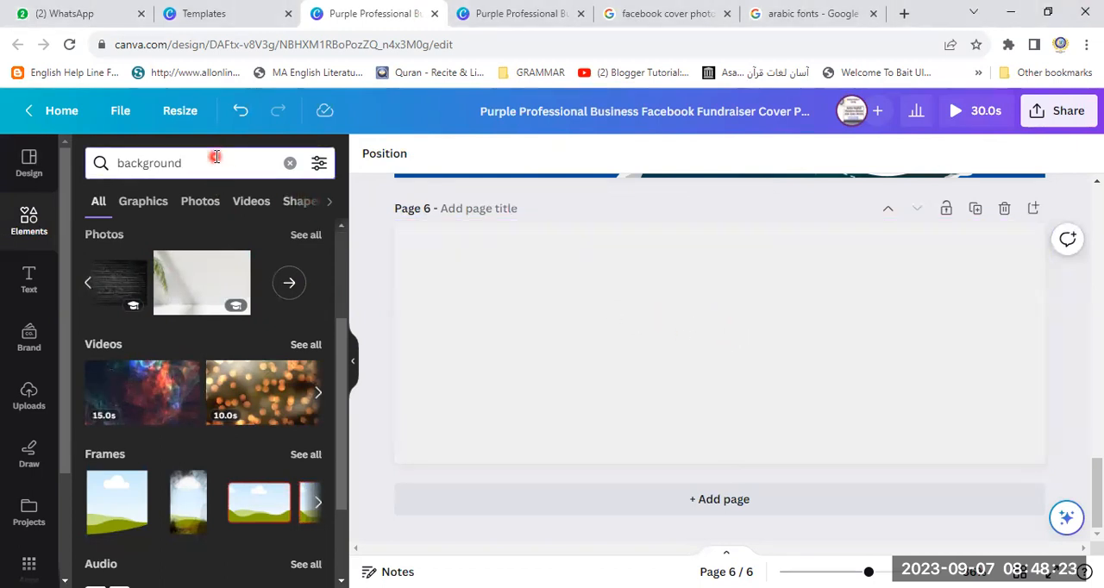
key(ctrl+a)
key(BackSpace)
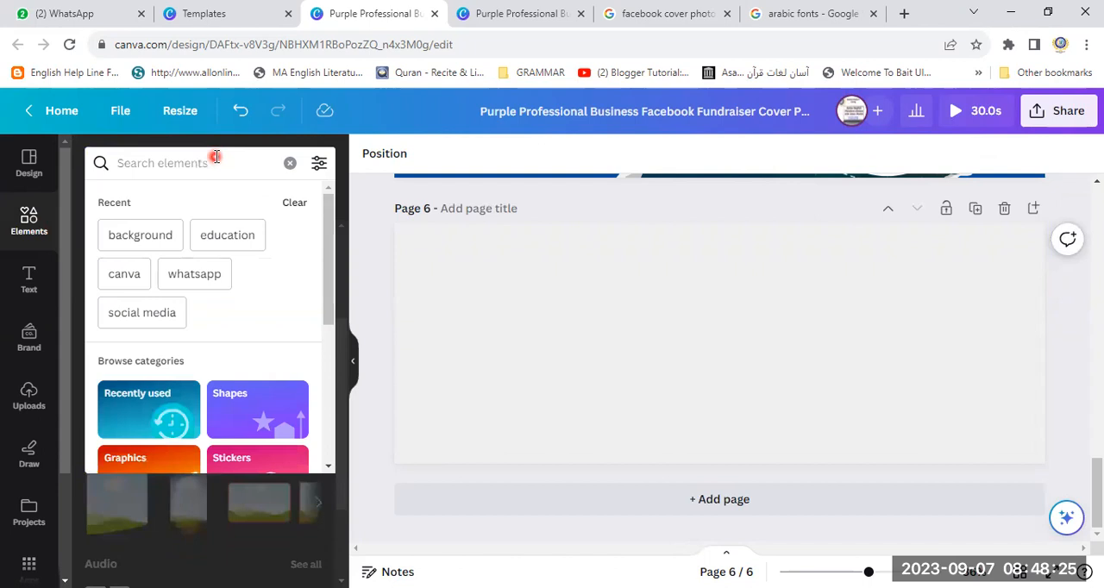
text(bookj)
key(BackSpace)
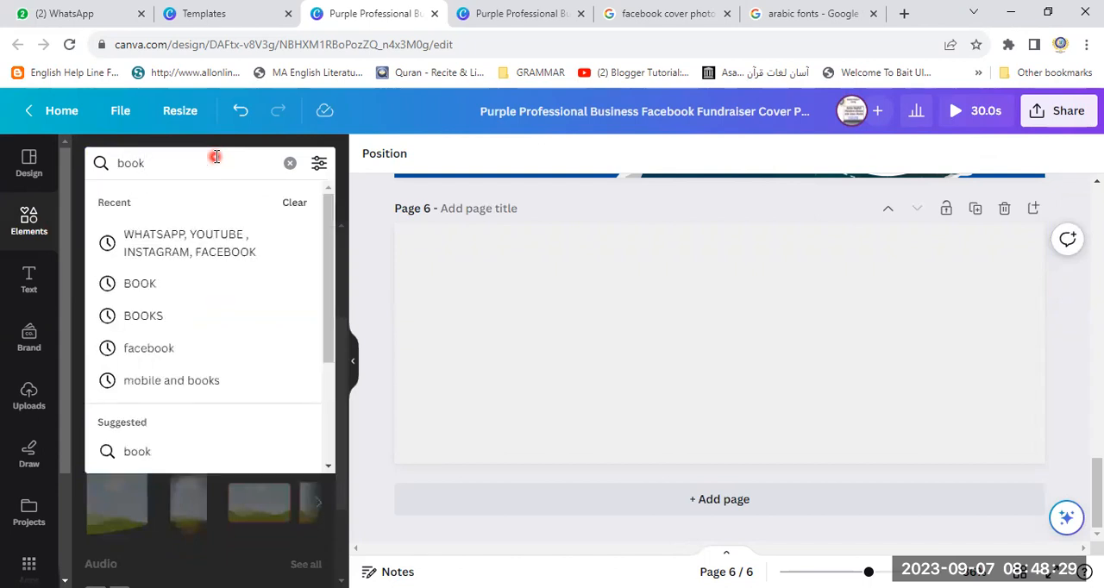
key(BackSpace)
key(BackSpace)
key(BackSpace)
key(BackSpace)
text(boutiq)
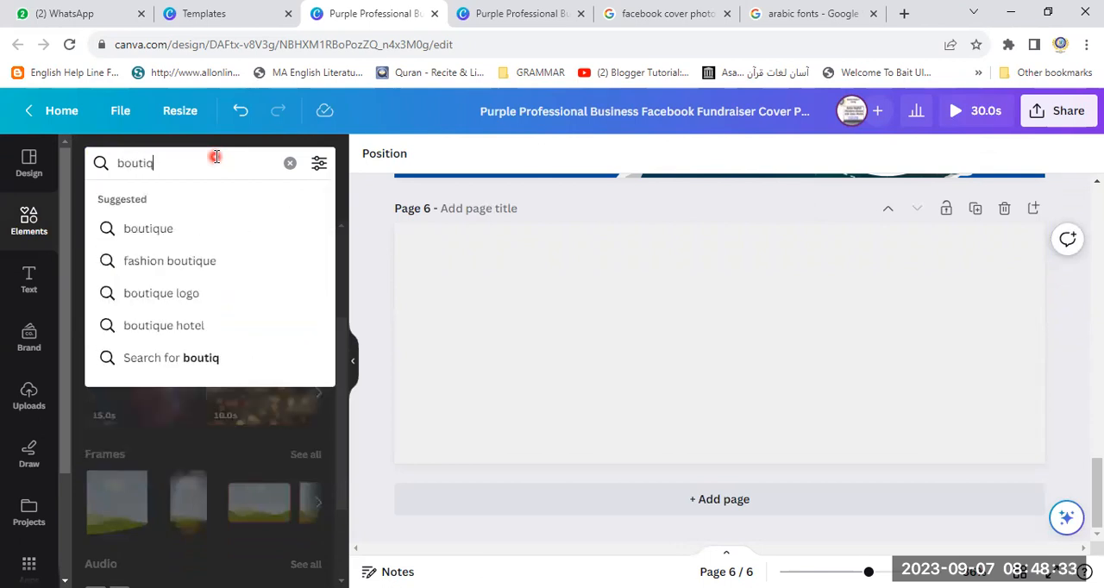
click(179, 260)
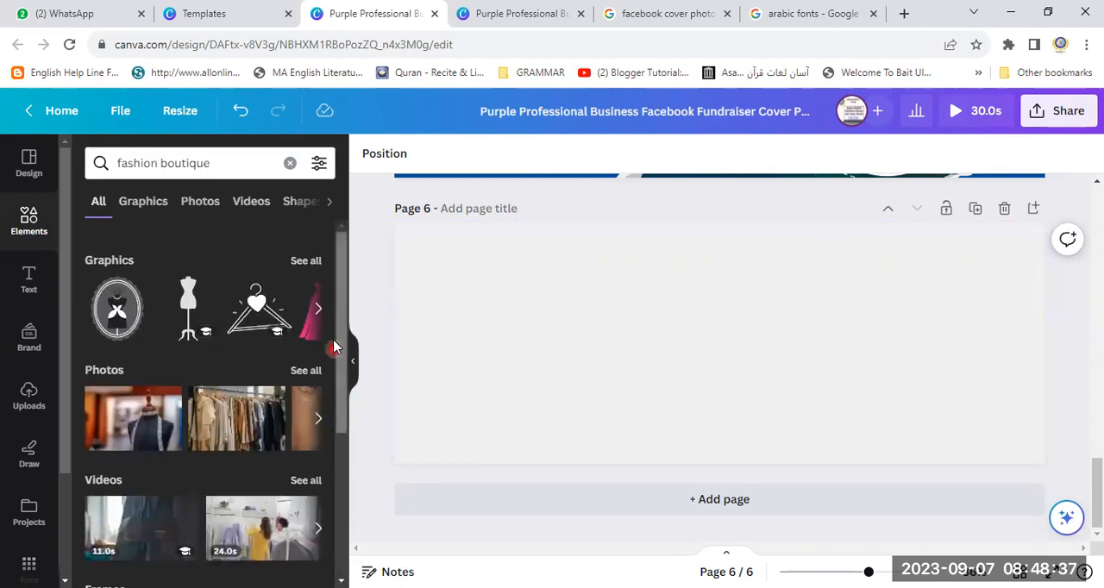
- Add the tailor's mannequin photo to page 6, shrink it and place it near the page's right edge
drag(342, 316, 341, 385)
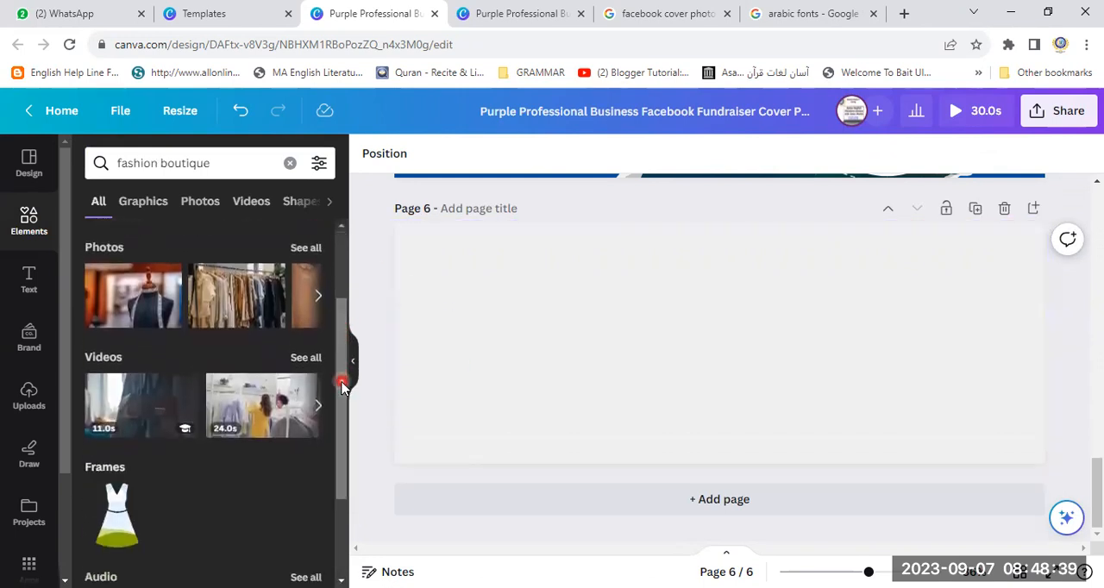
click(128, 301)
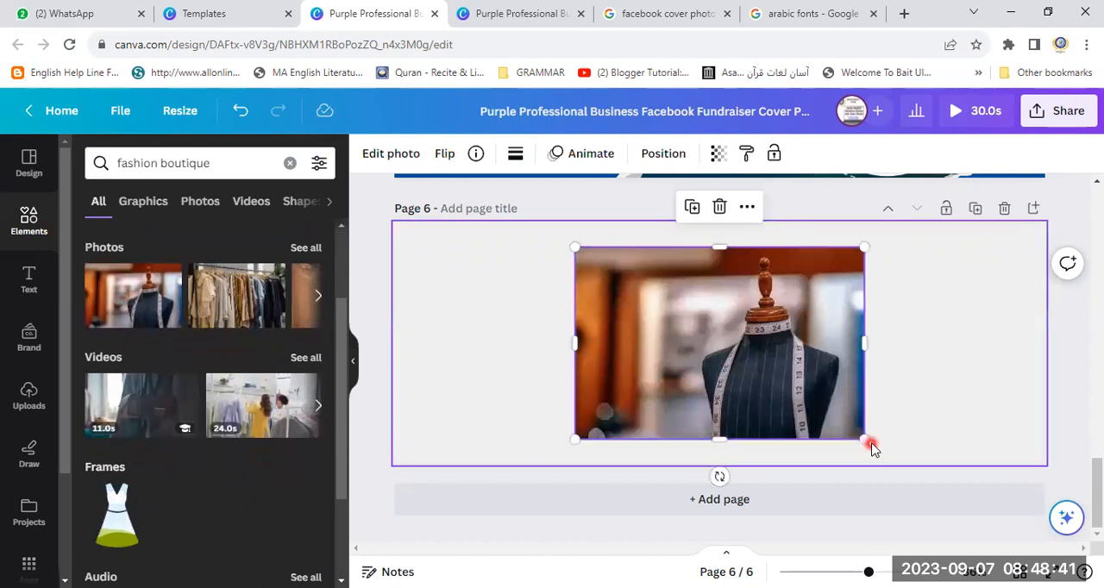
drag(860, 440, 734, 353)
drag(669, 330, 929, 334)
click(832, 420)
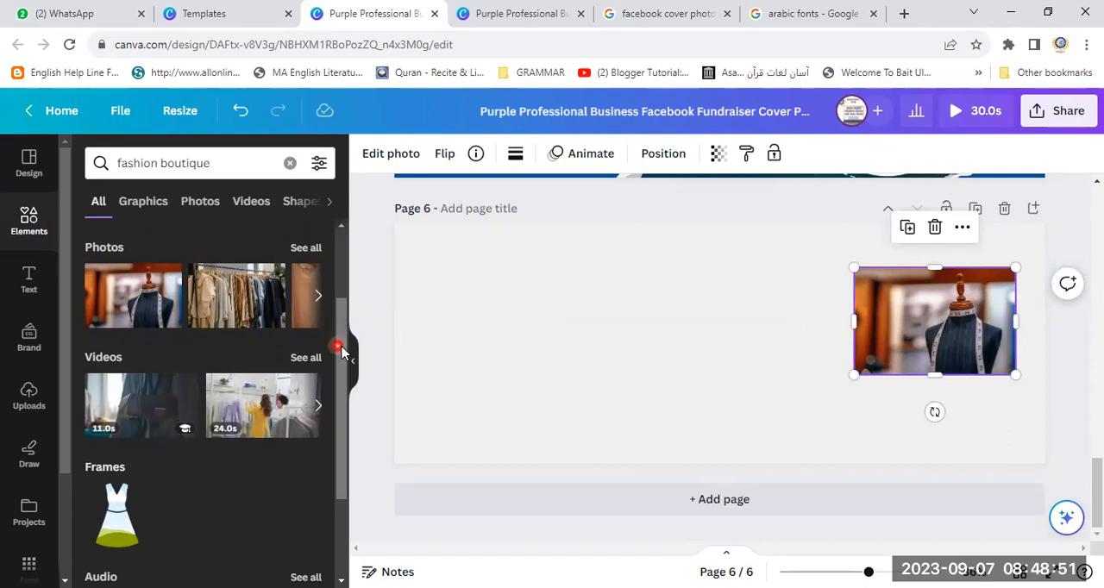
- Browse the fashion boutique photos and graphics and add the blue boutique storefront graphic to page 6
drag(344, 369, 374, 278)
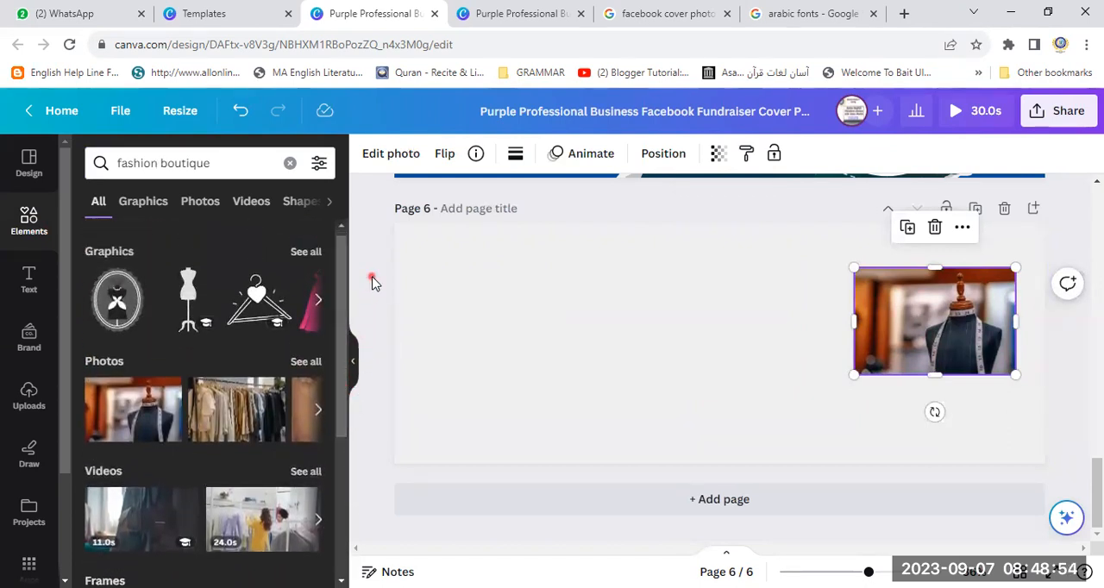
click(319, 414)
click(321, 414)
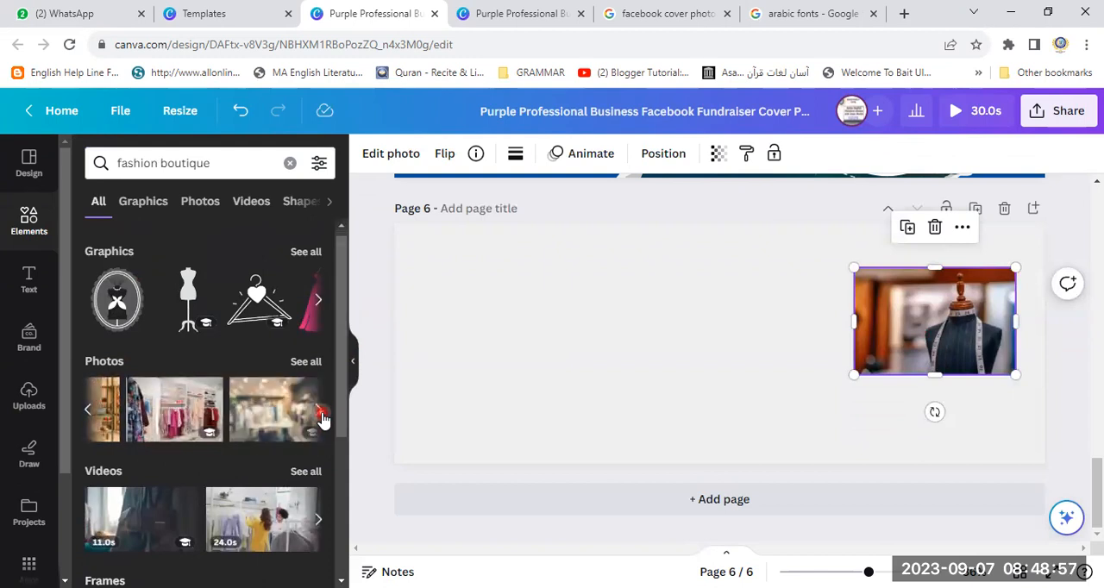
click(321, 414)
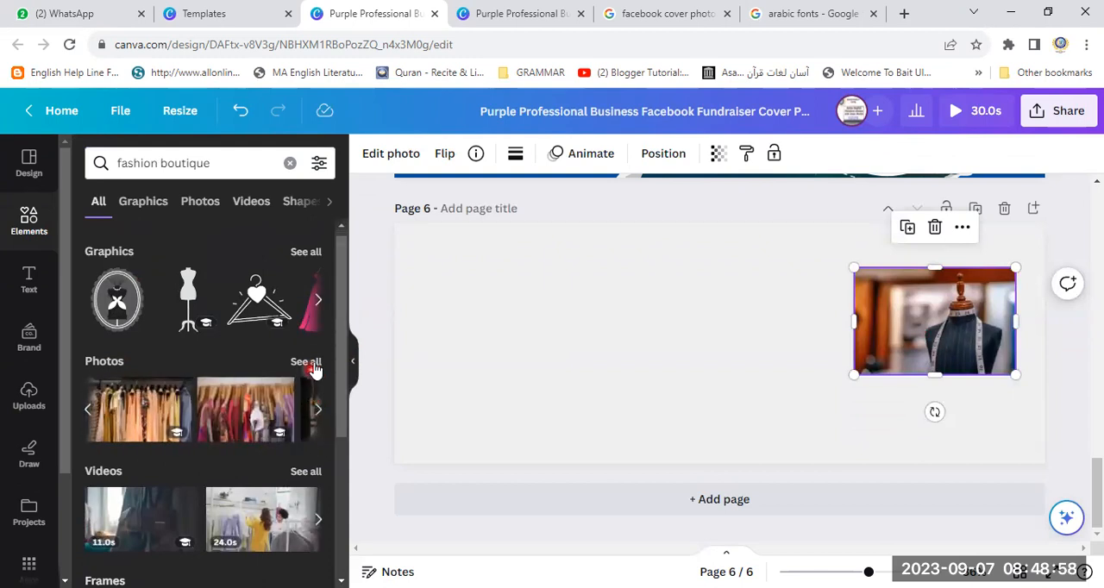
click(320, 301)
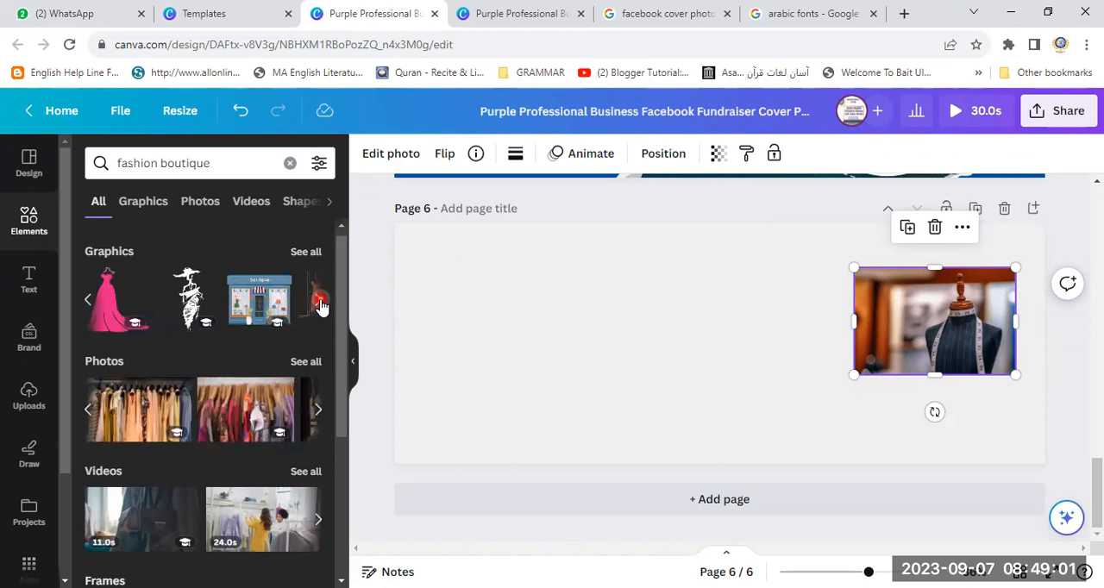
click(319, 304)
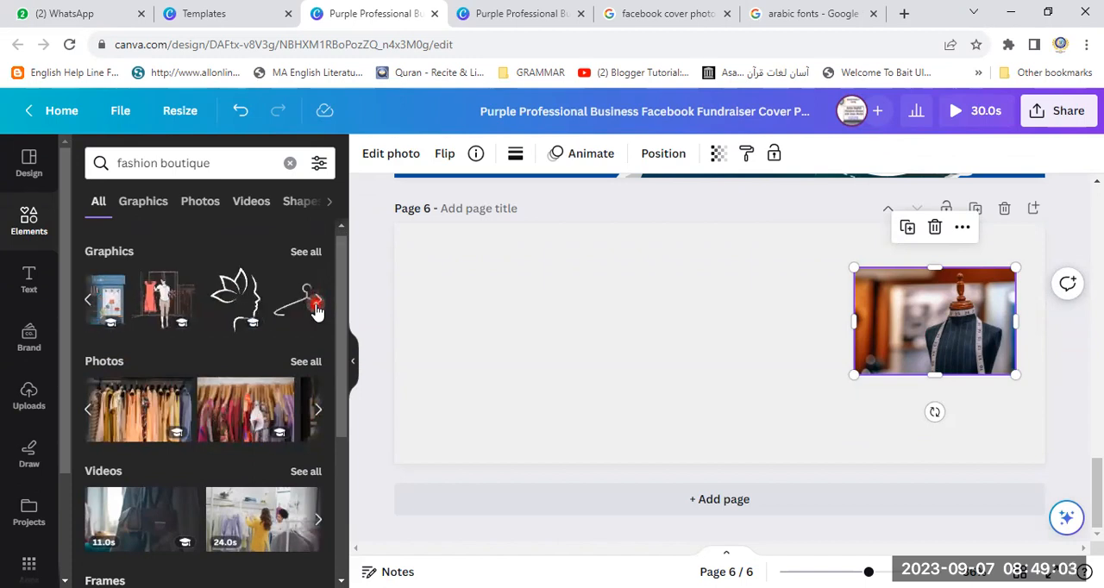
click(86, 302)
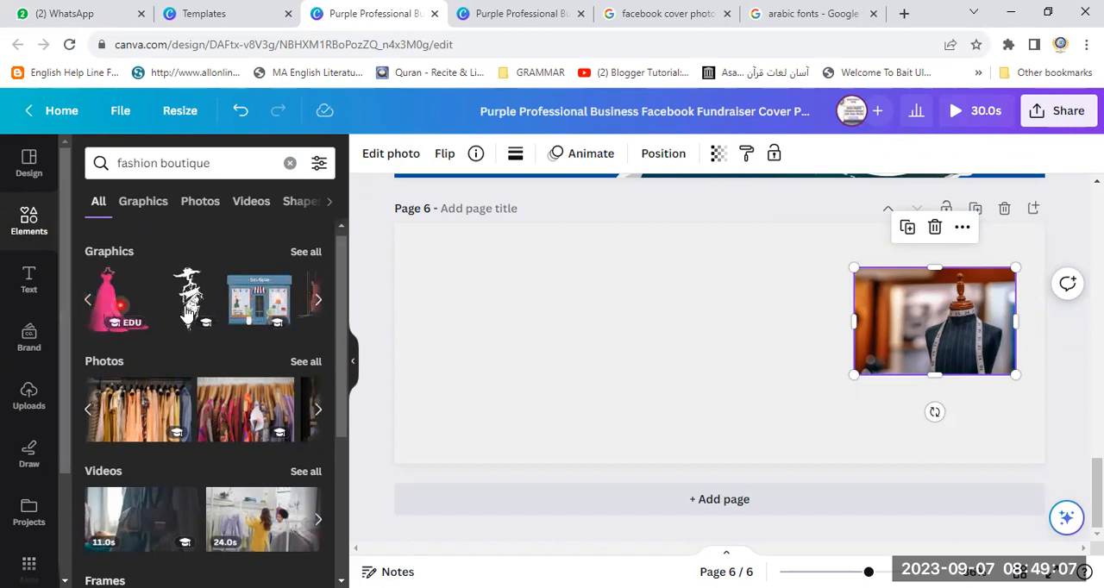
click(259, 299)
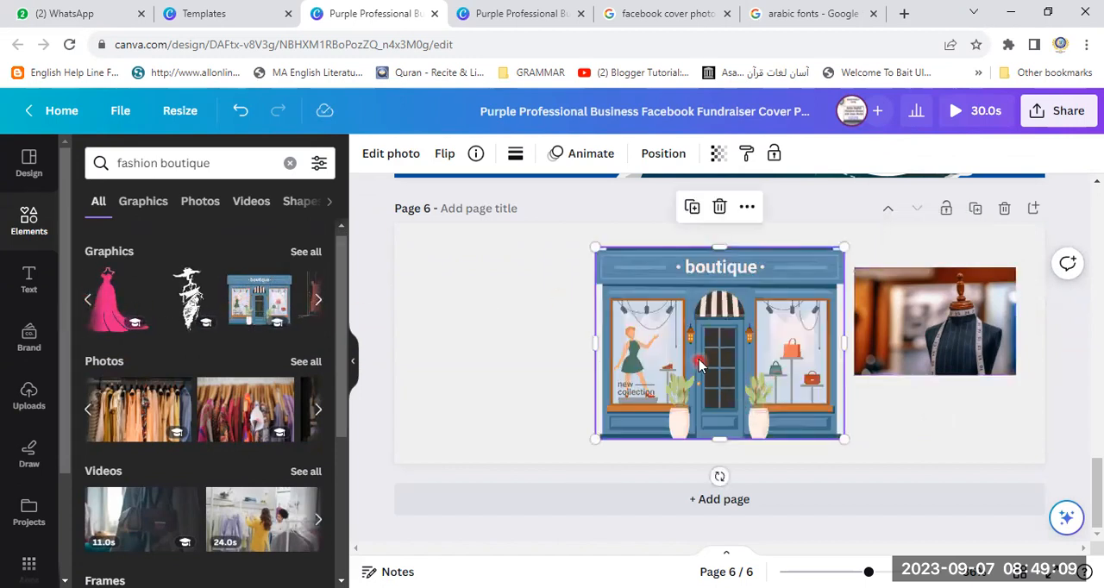
- Shrink the boutique storefront graphic, tilt it counterclockwise and place it overlapping the mannequin photo's left side
drag(838, 434, 769, 380)
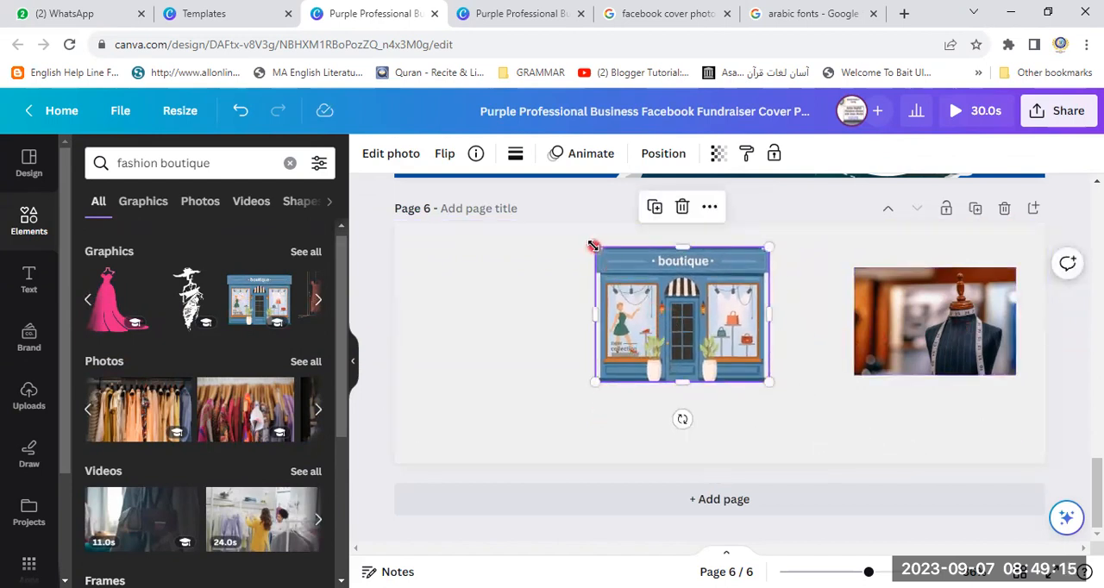
drag(592, 246, 623, 268)
drag(702, 326, 781, 324)
drag(769, 419, 823, 429)
drag(770, 341, 851, 326)
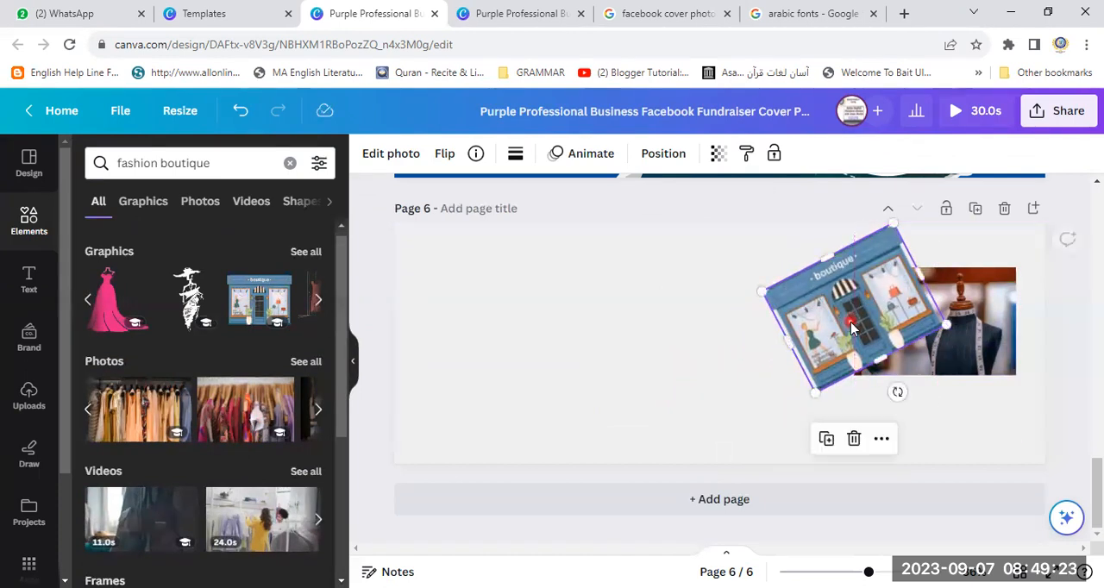
- Tilt the mannequin photo clockwise and shift it and the storefront graphic left so their edges still overlap
click(1003, 363)
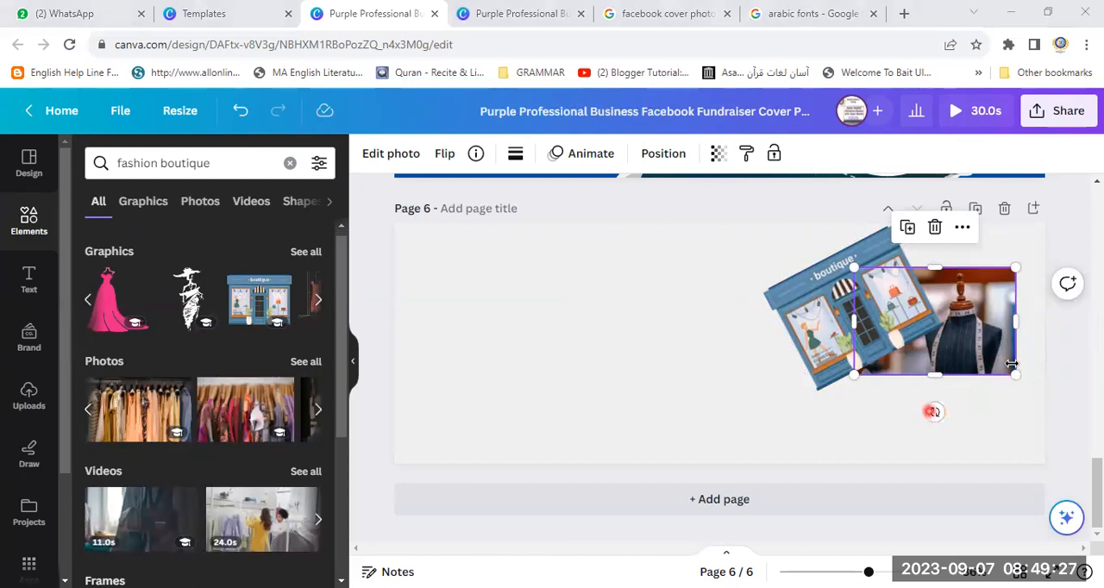
drag(932, 411, 883, 425)
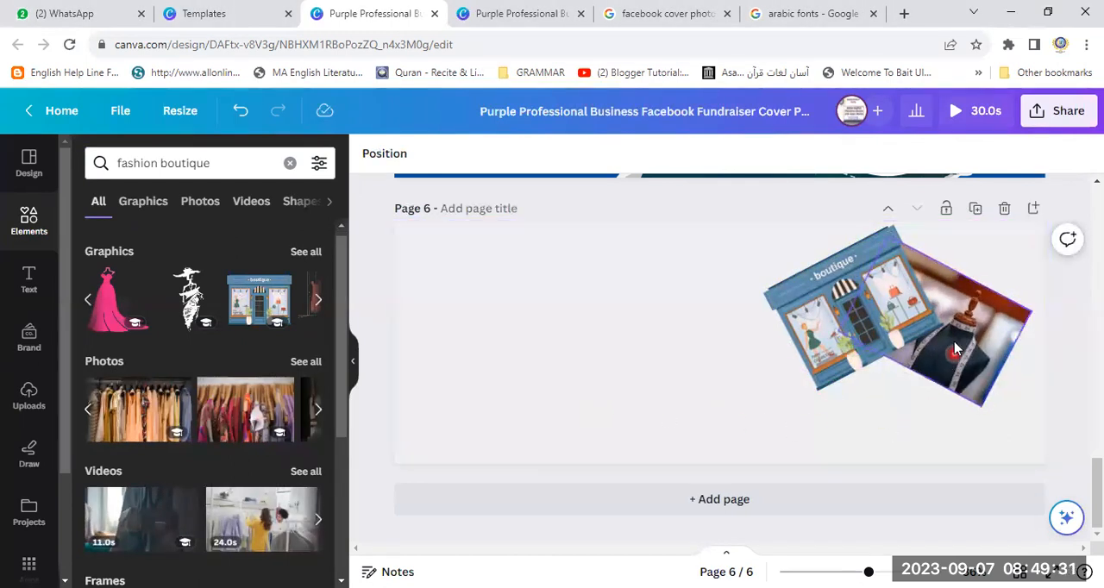
drag(825, 351, 783, 360)
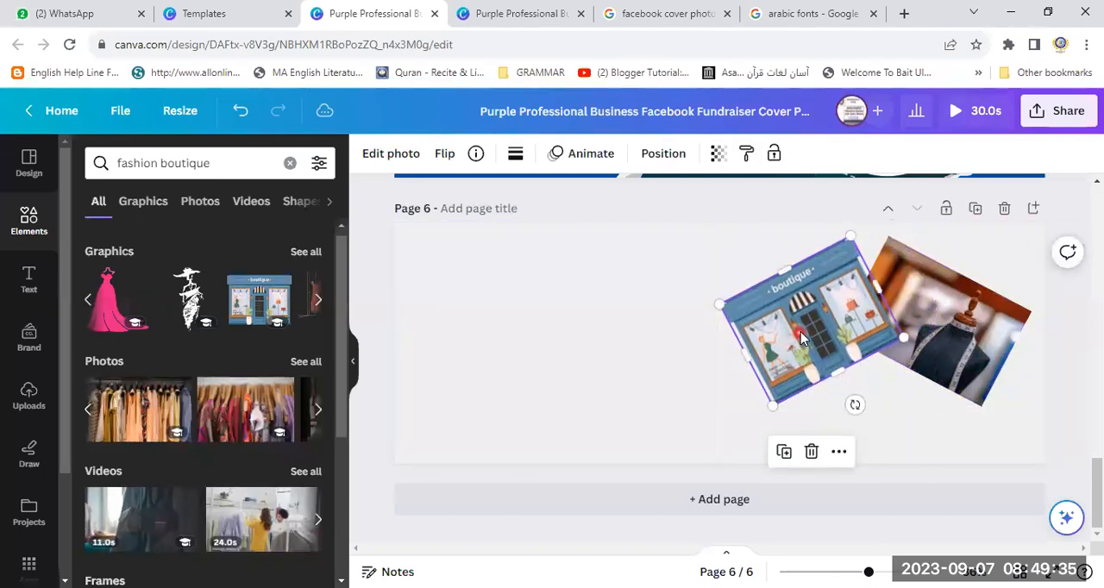
drag(985, 366, 944, 398)
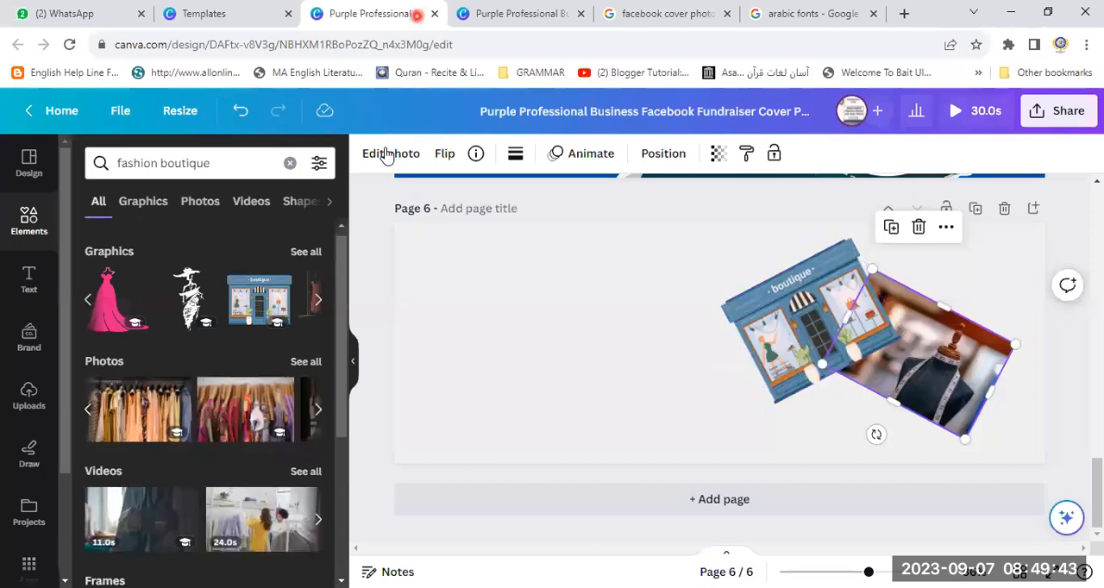
- Move the slanted bedroom and house photos on page 2 up and left, toward the Minimalist House heading
scroll(719, 358, up, 7)
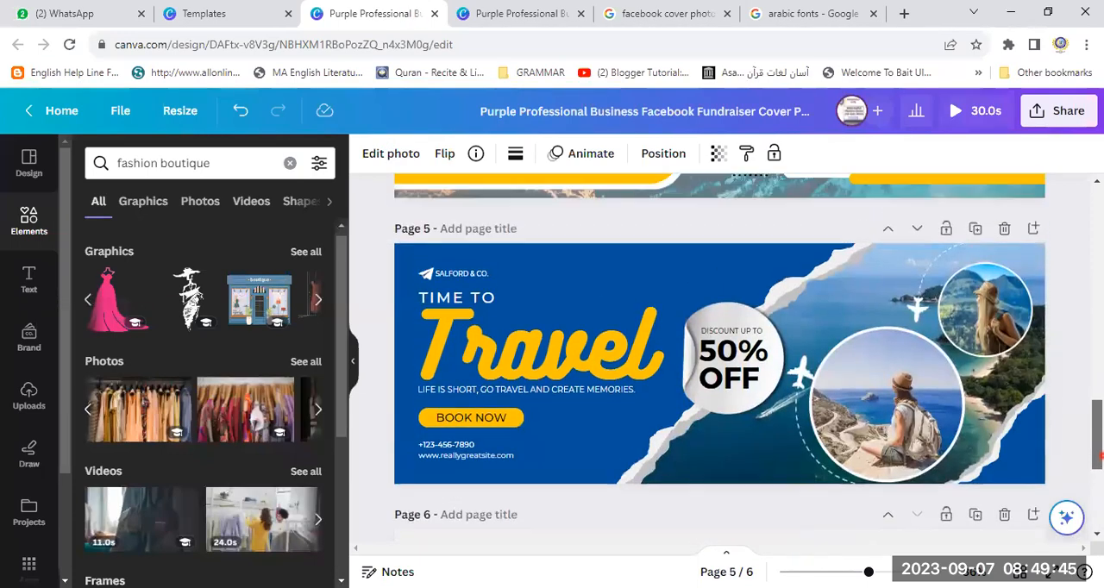
scroll(679, 338, up, 5)
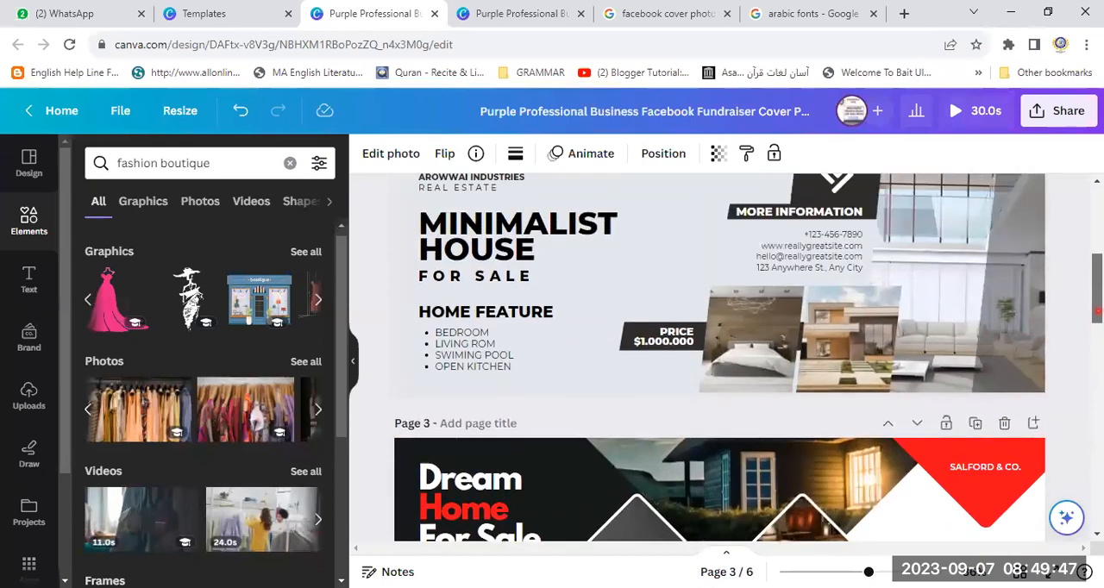
scroll(680, 338, down, 1)
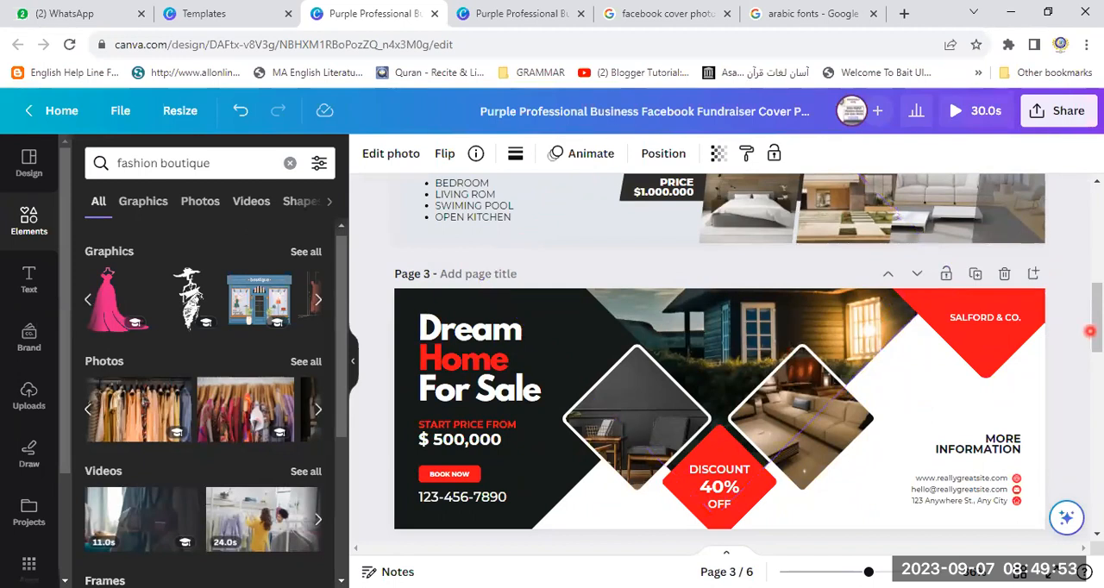
drag(1099, 333, 1098, 269)
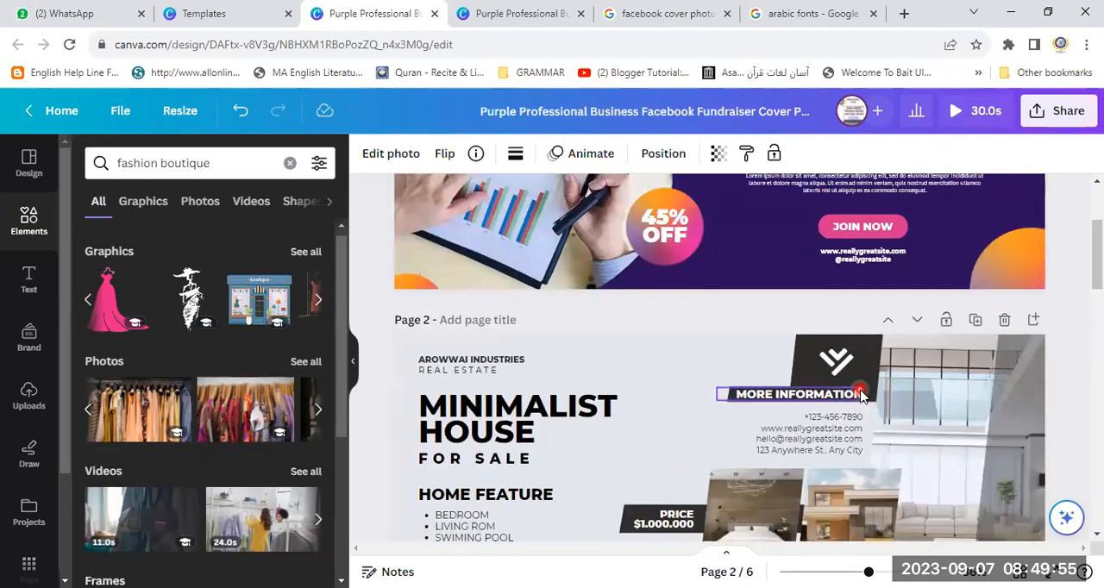
mouse_move(1100, 274)
mouse_down()
mouse_move(1100, 308)
mouse_move(1100, 275)
mouse_up()
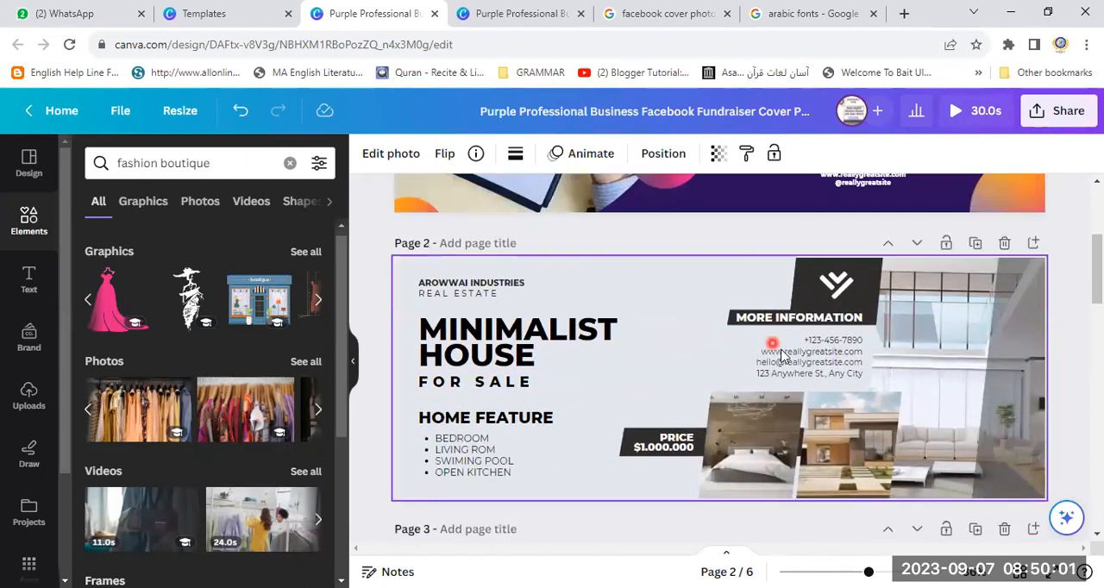
drag(778, 443, 664, 360)
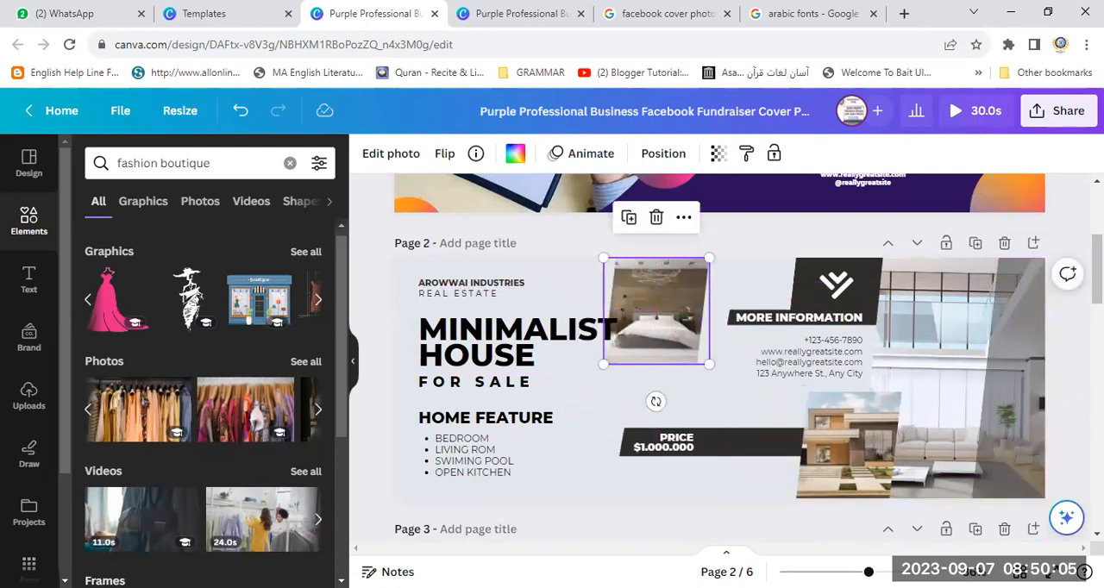
click(849, 431)
drag(849, 432, 751, 346)
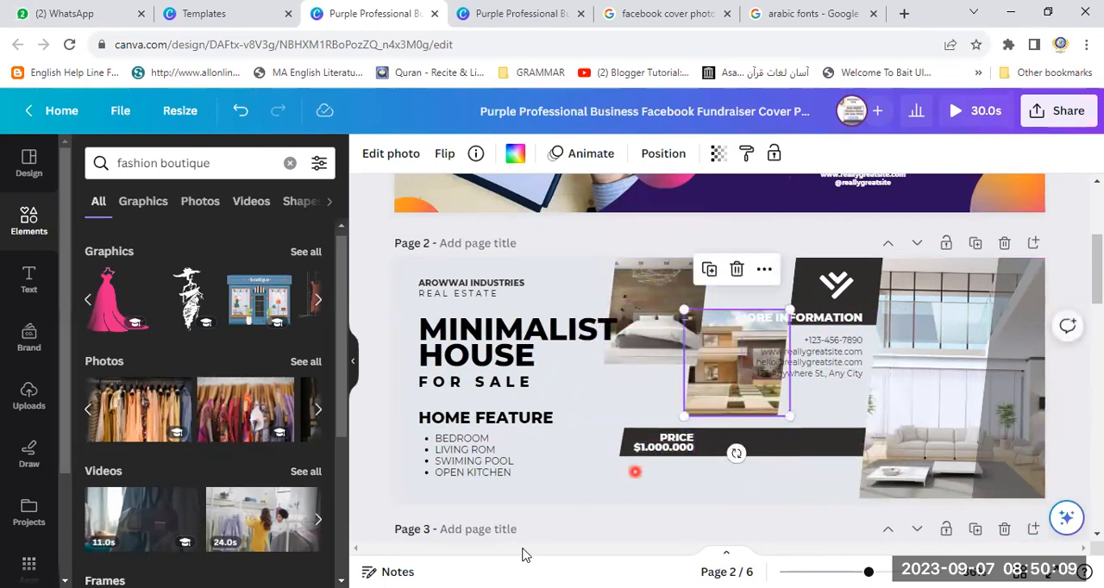
- Shift the large living room photo on page 2 slightly left
click(1020, 431)
click(946, 451)
mouse_move(948, 454)
mouse_down()
mouse_move(727, 429)
mouse_move(704, 415)
mouse_move(806, 407)
mouse_move(936, 440)
mouse_up()
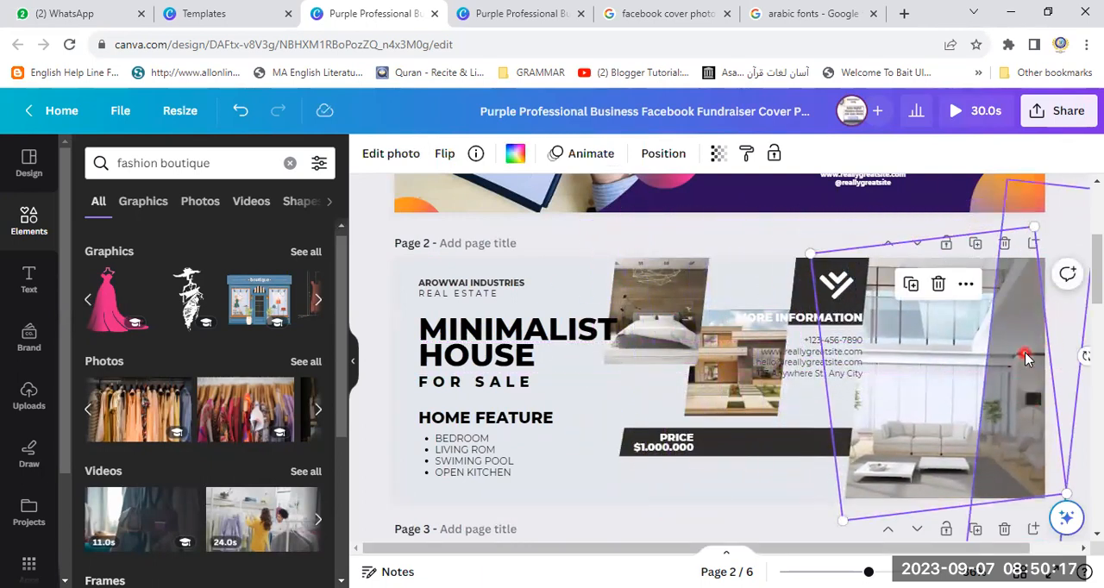
- Select the dark slanted strip over page 2's living room photo and open its fill colour options
click(1026, 358)
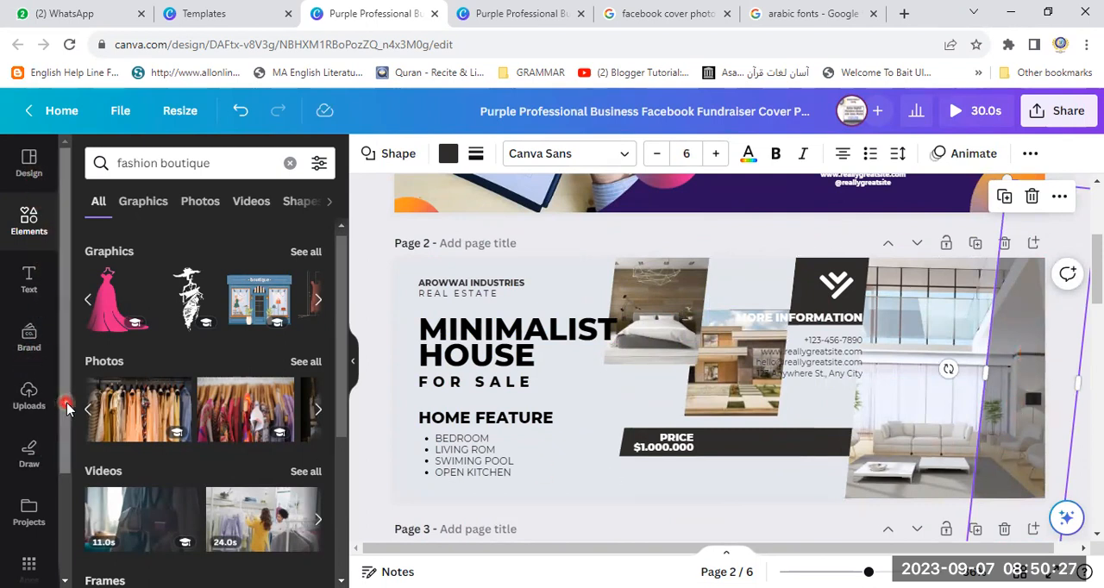
scroll(62, 500, down, 2)
scroll(34, 431, up, 2)
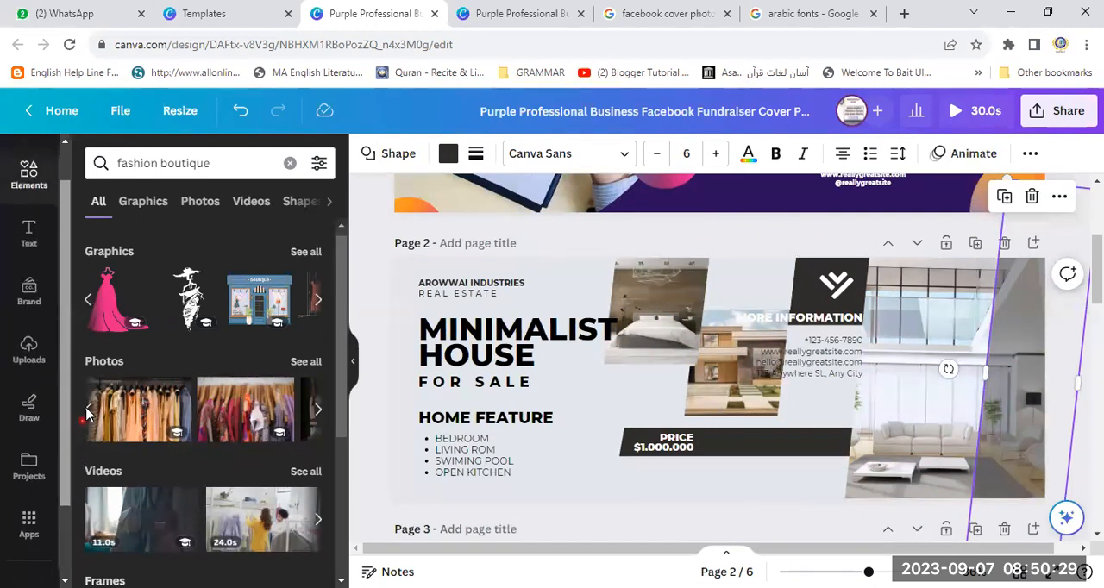
click(458, 155)
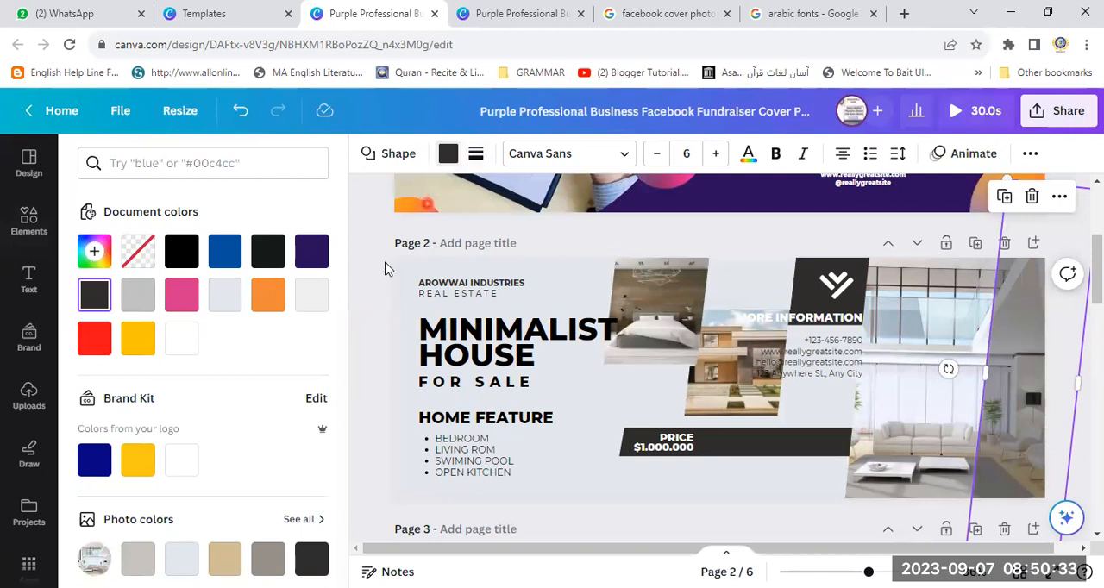
drag(337, 283, 365, 187)
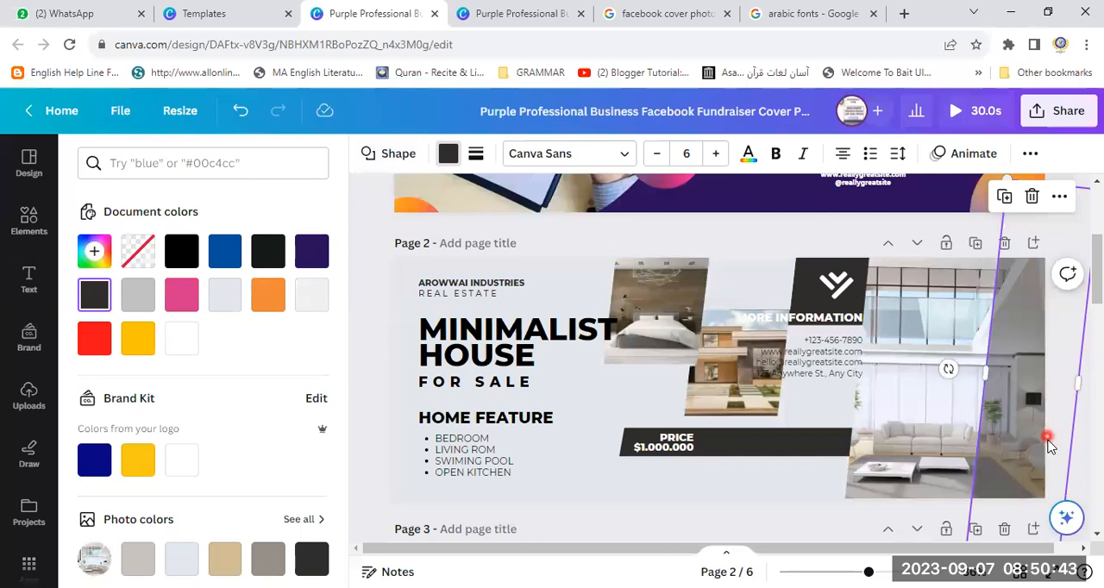
drag(1098, 300, 1100, 212)
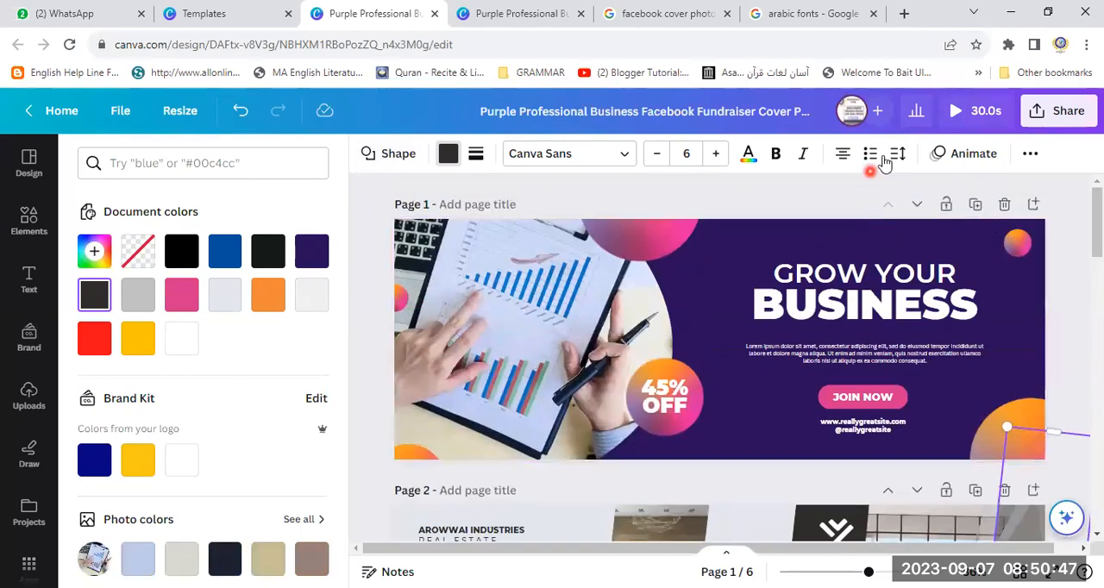
- Set the transparency of the dark slanted strip on page 2 to 49
click(1030, 157)
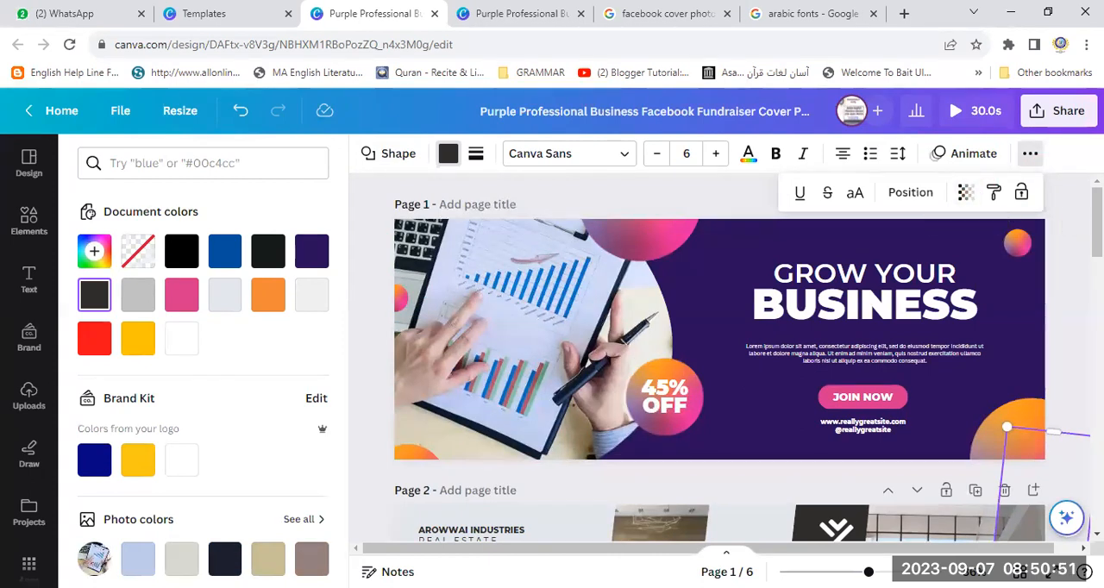
scroll(1039, 377, down, 4)
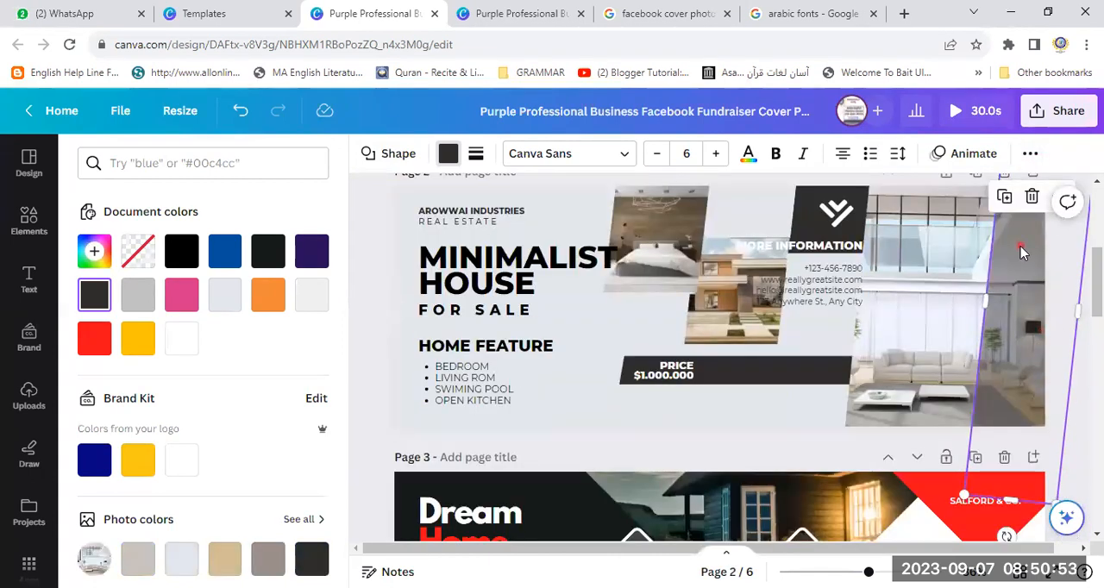
click(1032, 154)
click(969, 194)
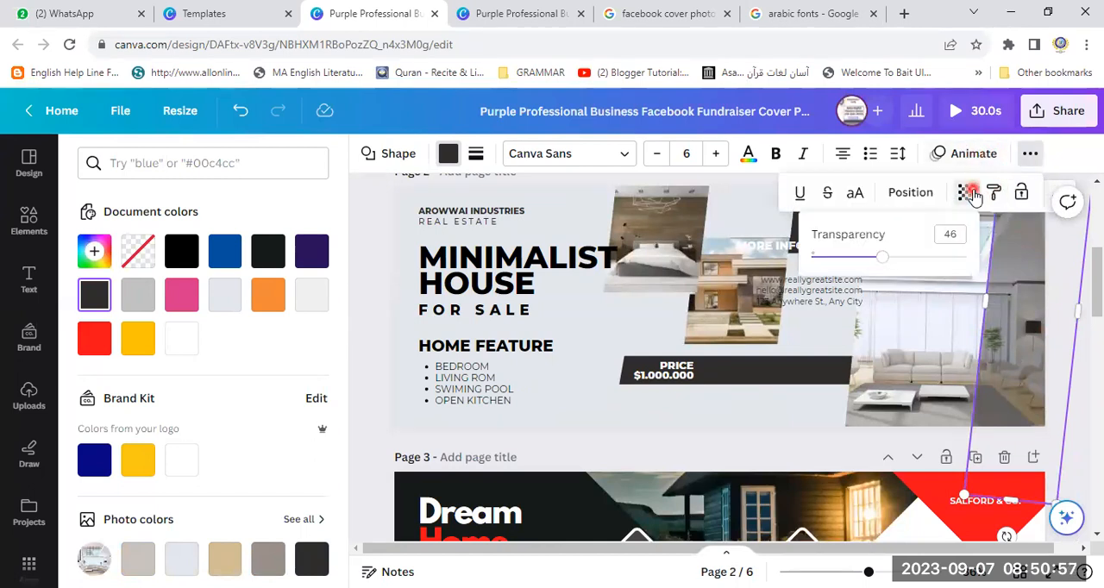
drag(881, 257, 962, 270)
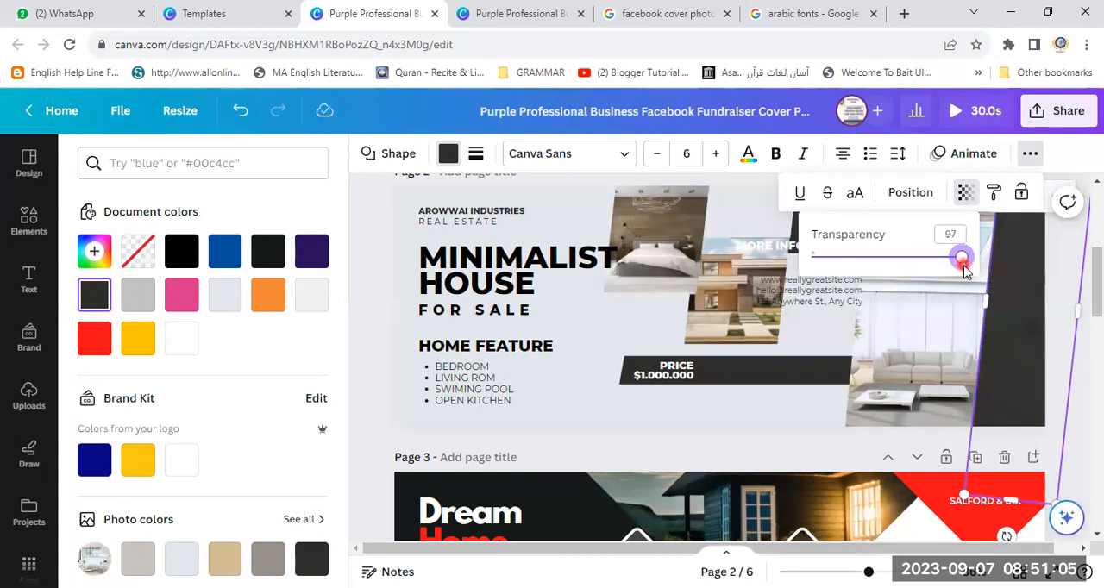
drag(960, 267, 871, 269)
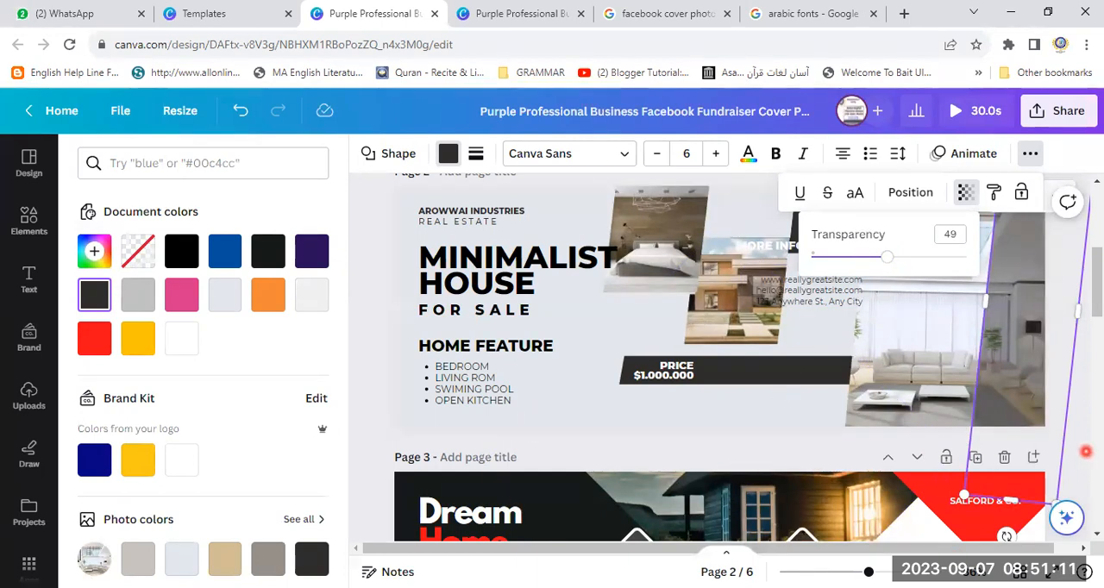
click(1082, 466)
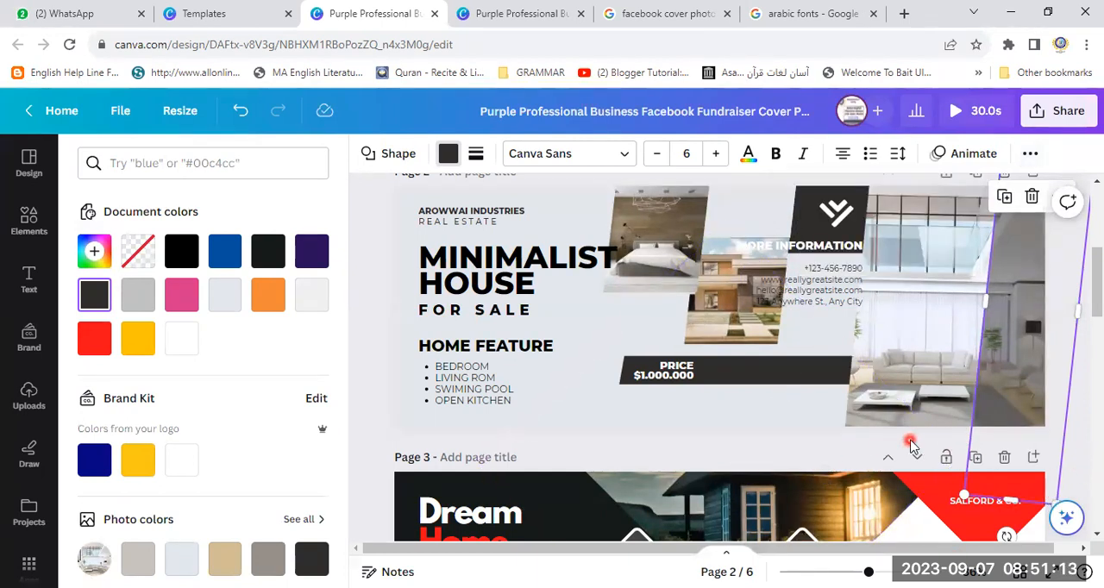
click(842, 461)
click(1096, 473)
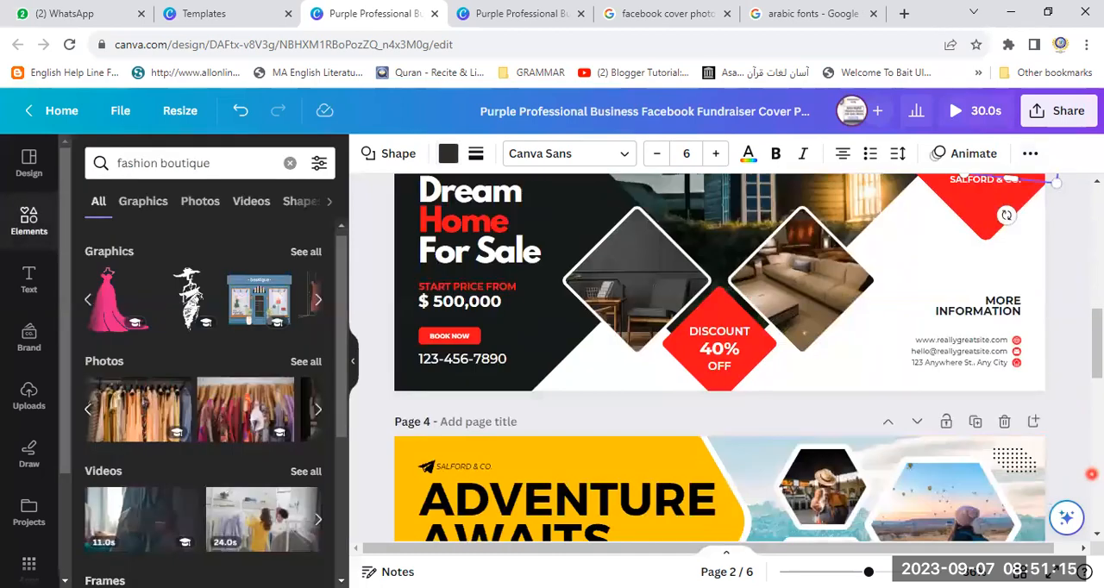
drag(1099, 362, 1096, 237)
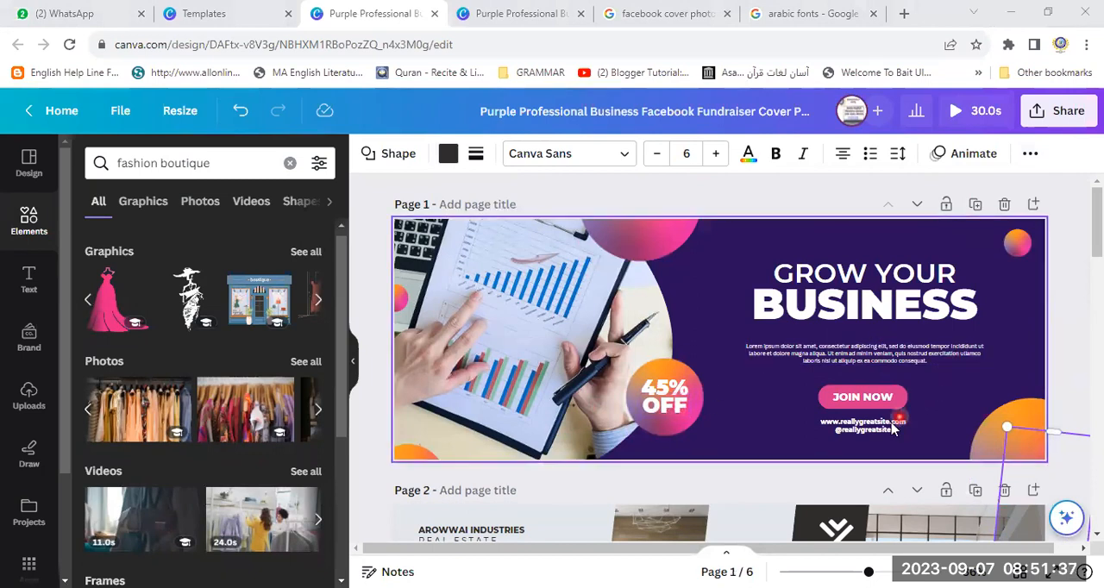
drag(1099, 244, 1098, 414)
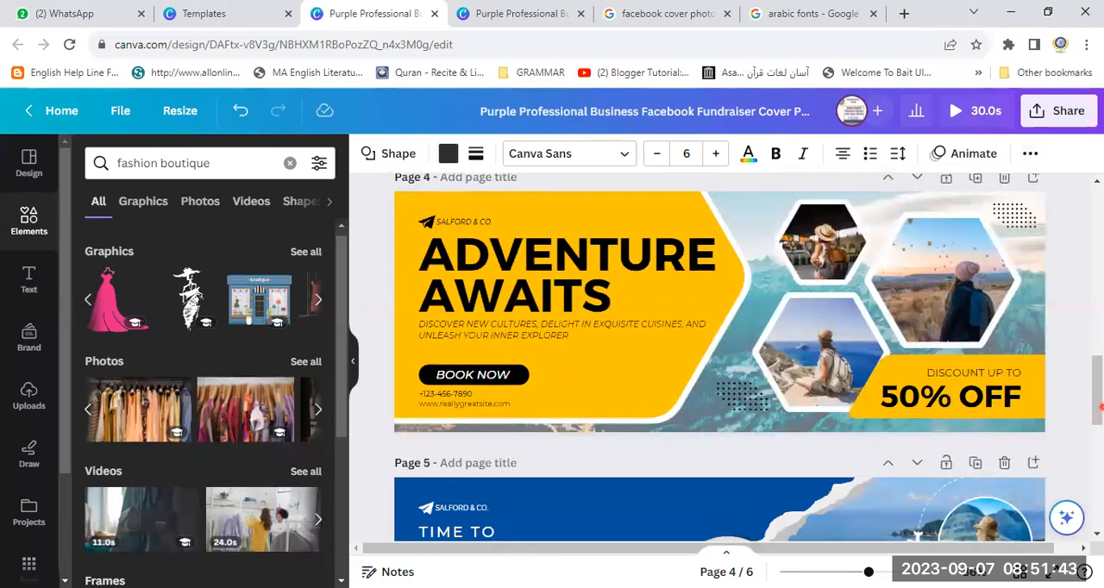
drag(1098, 406, 1098, 216)
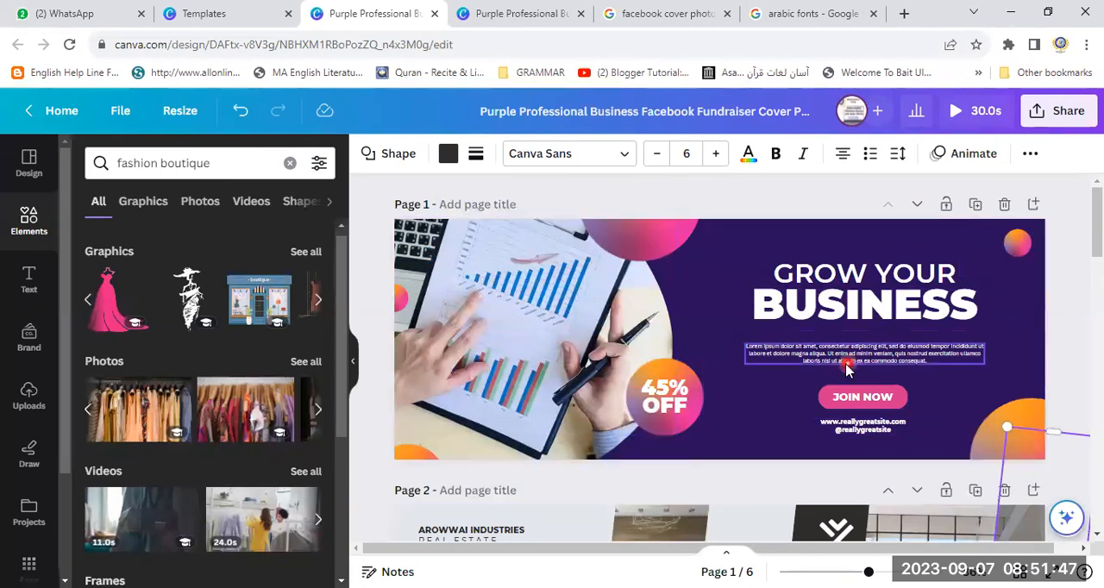
- Replace the placeholder paragraph under the page 1 heading with "we are hear to grow your business" and enlarge it to size 9.9
click(820, 360)
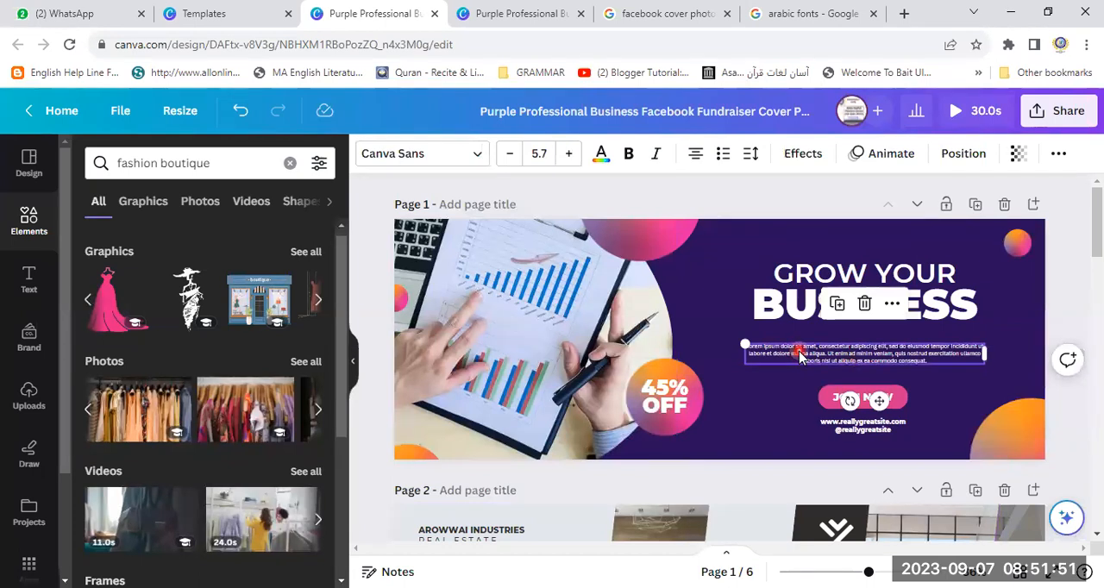
double_click(801, 353)
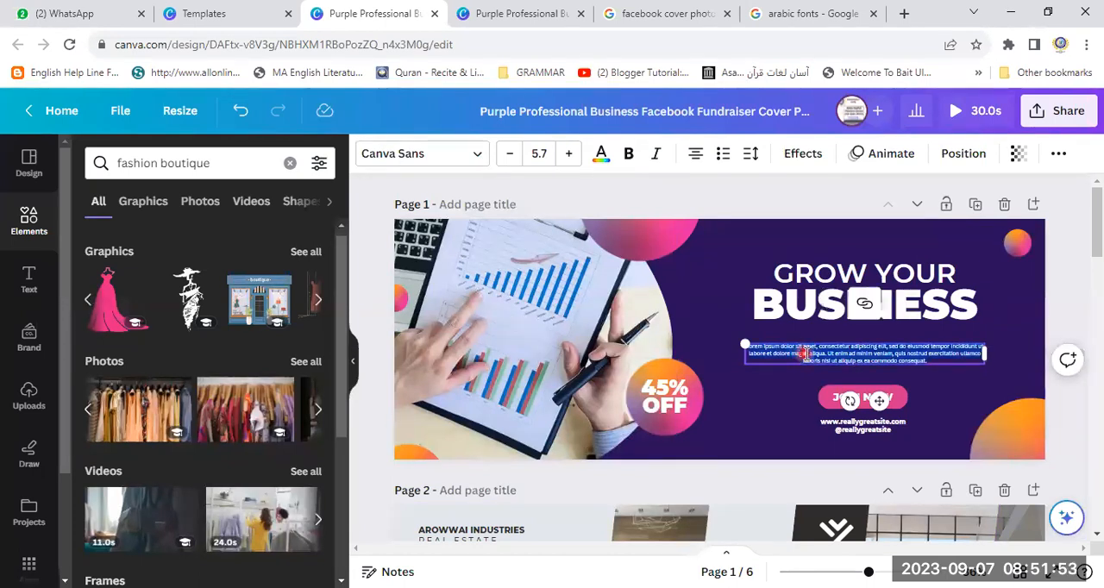
text(we are her)
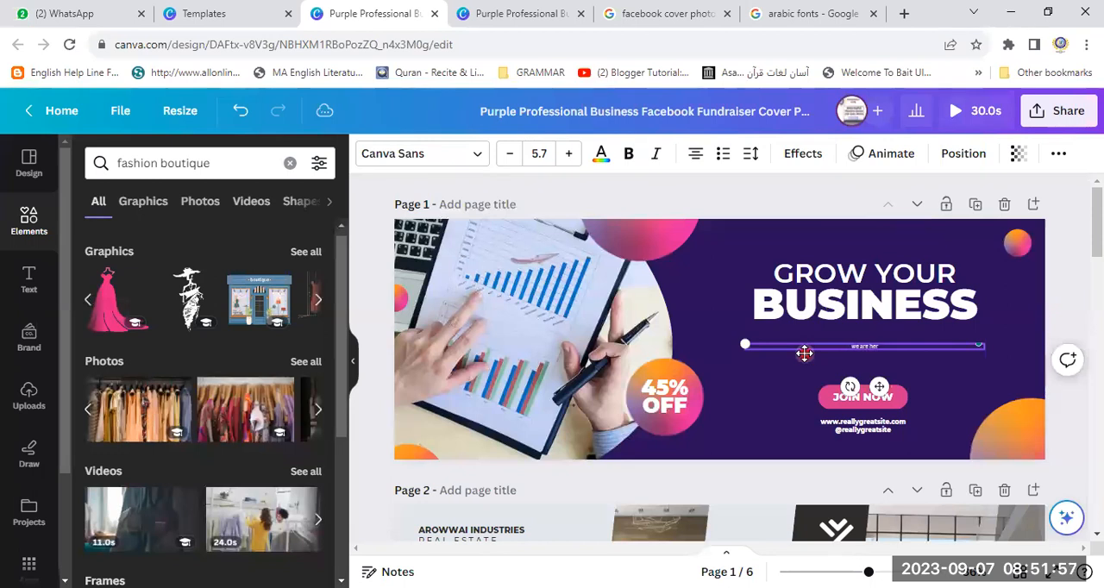
text( gi)
text(ow yopur business)
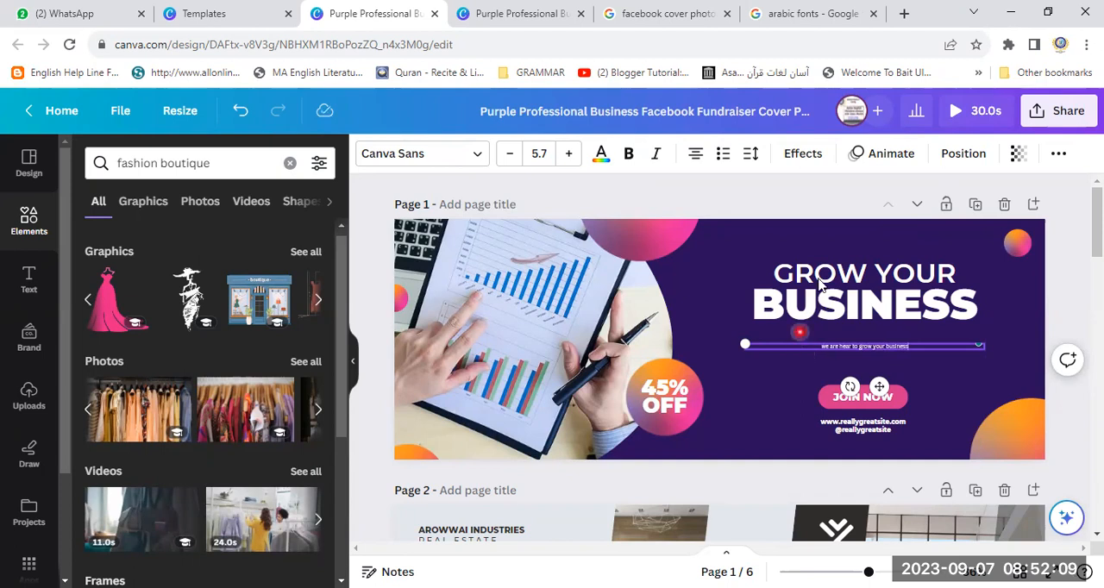
drag(739, 331, 562, 278)
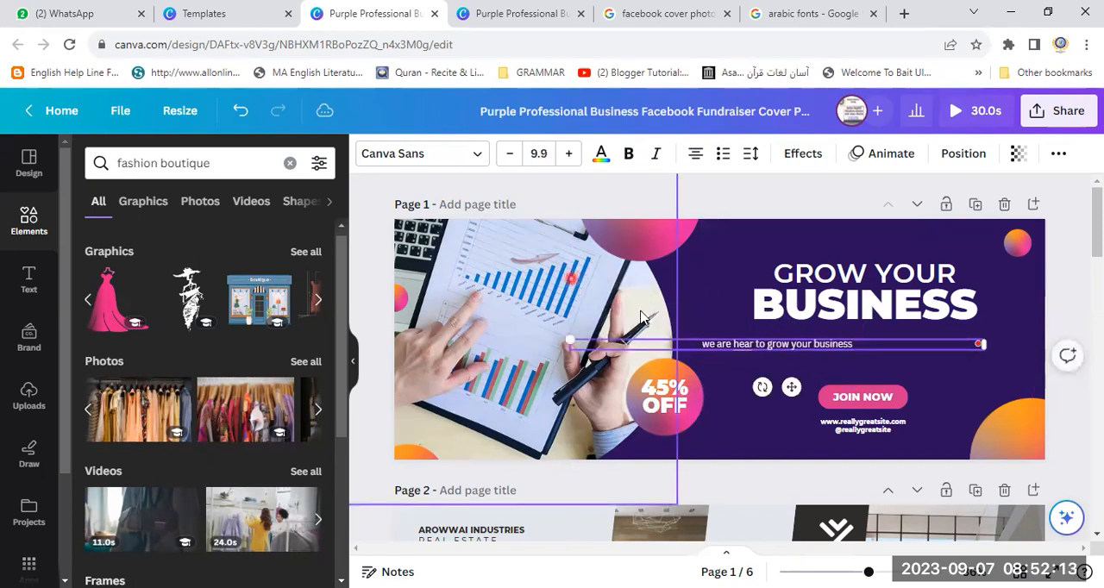
- Rewrite the line under the page 1 heading as "lets begin with us"
click(849, 345)
key(BackSpace)
key(BackSpace)
key(BackSpace)
key(BackSpace)
key(BackSpace)
key(BackSpace)
key(BackSpace)
key(BackSpace)
key(BackSpace)
key(BackSpace)
key(BackSpace)
key(BackSpace)
key(BackSpace)
key(BackSpace)
key(BackSpace)
key(BackSpace)
key(BackSpace)
key(BackSpace)
key(BackSpace)
key(BackSpace)
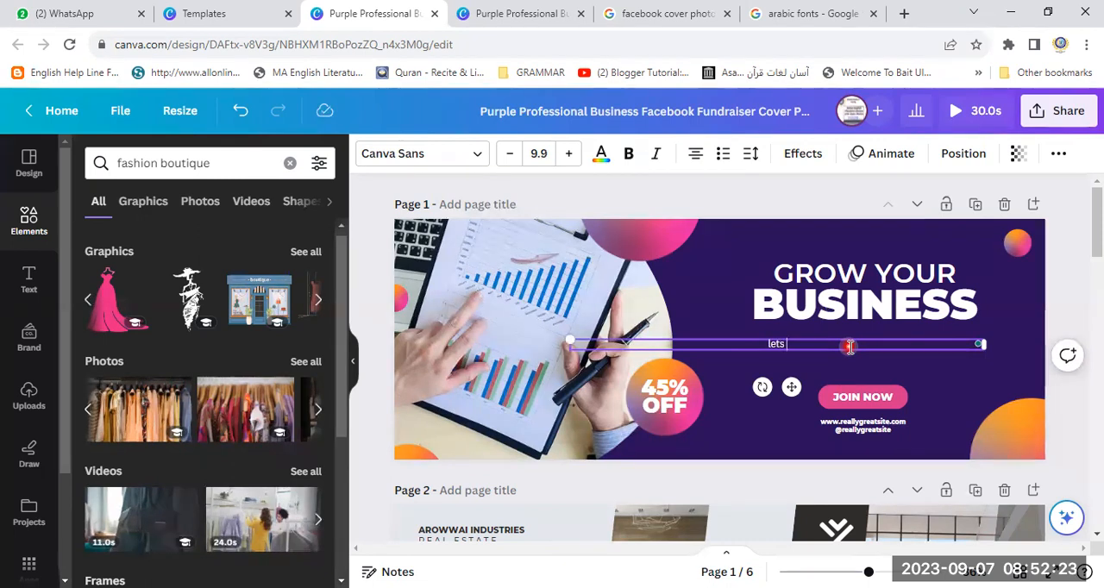
text(ns )
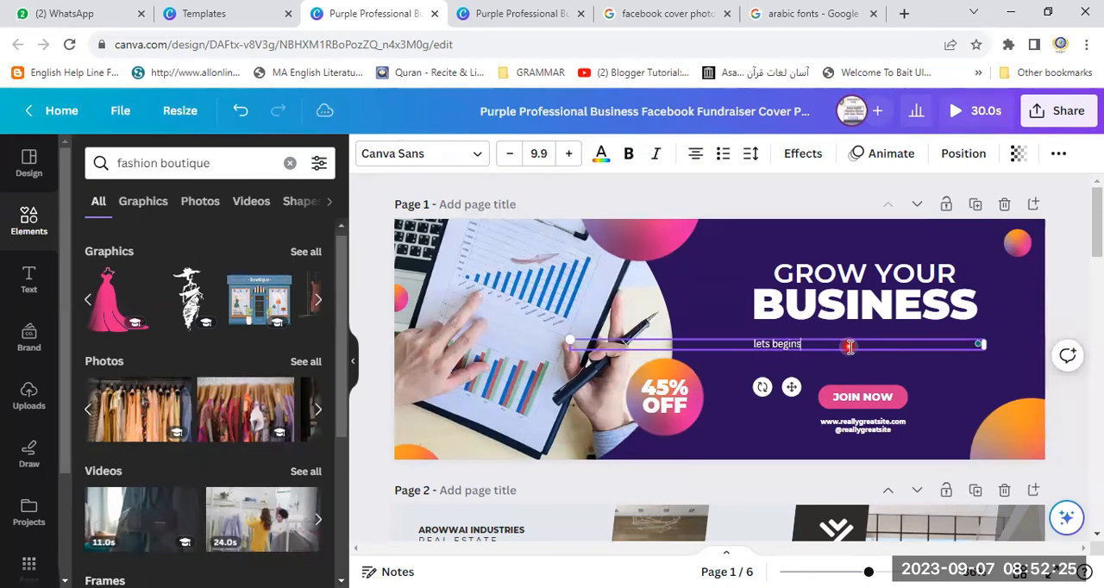
key(BackSpace)
key(BackSpace)
text( with us)
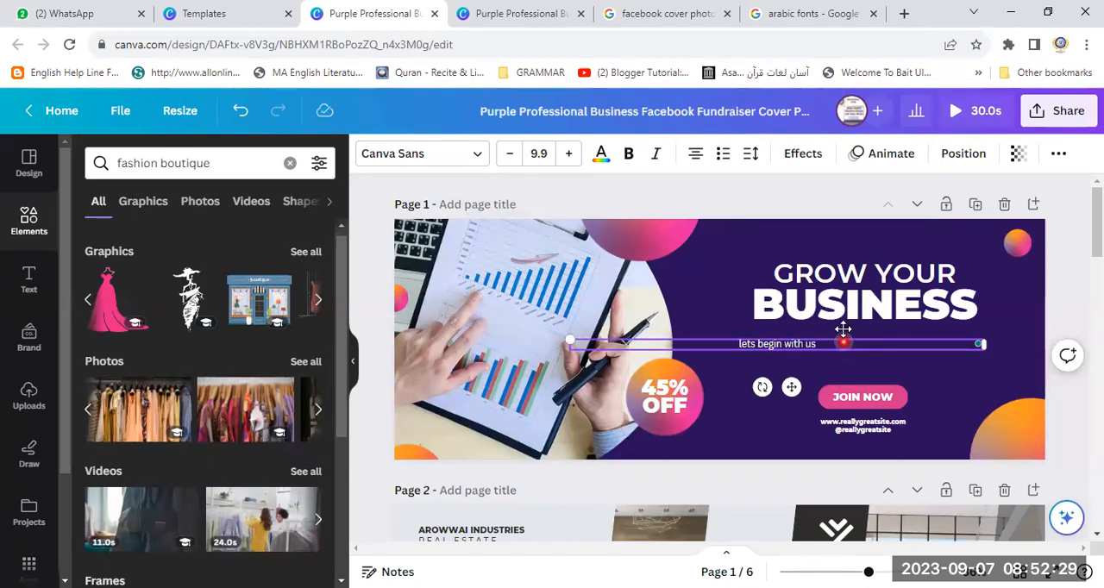
- Change the font of the whole "lets begin with us" line to Breathing
drag(816, 344, 760, 342)
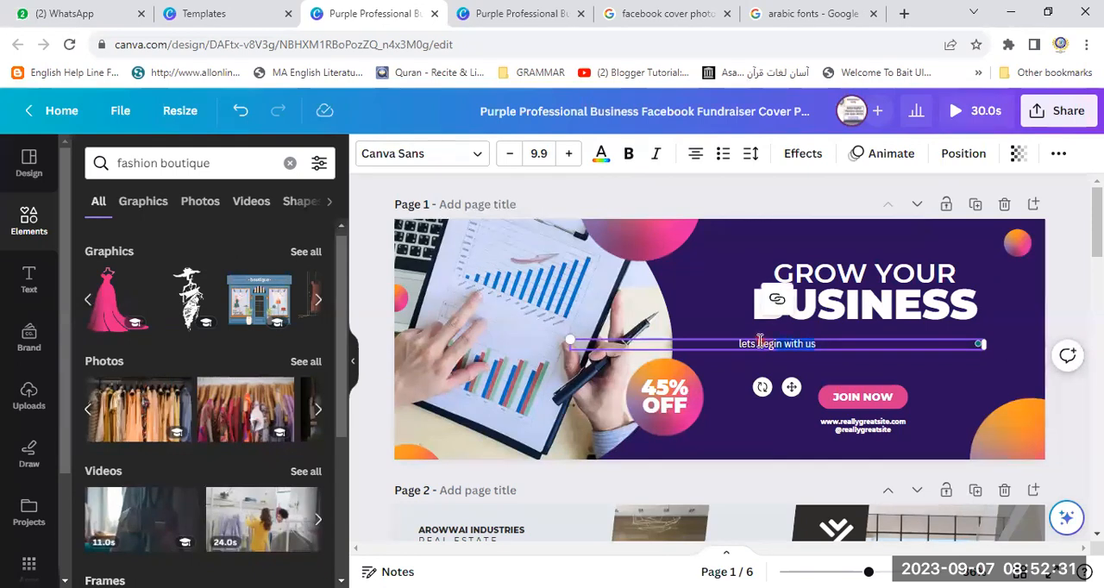
click(480, 157)
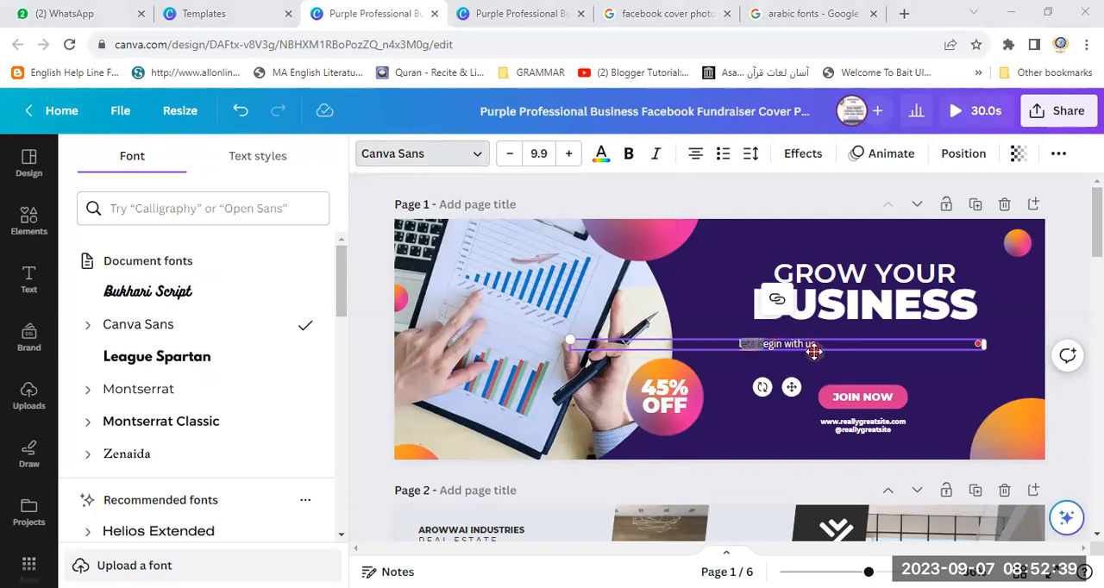
drag(824, 341, 733, 350)
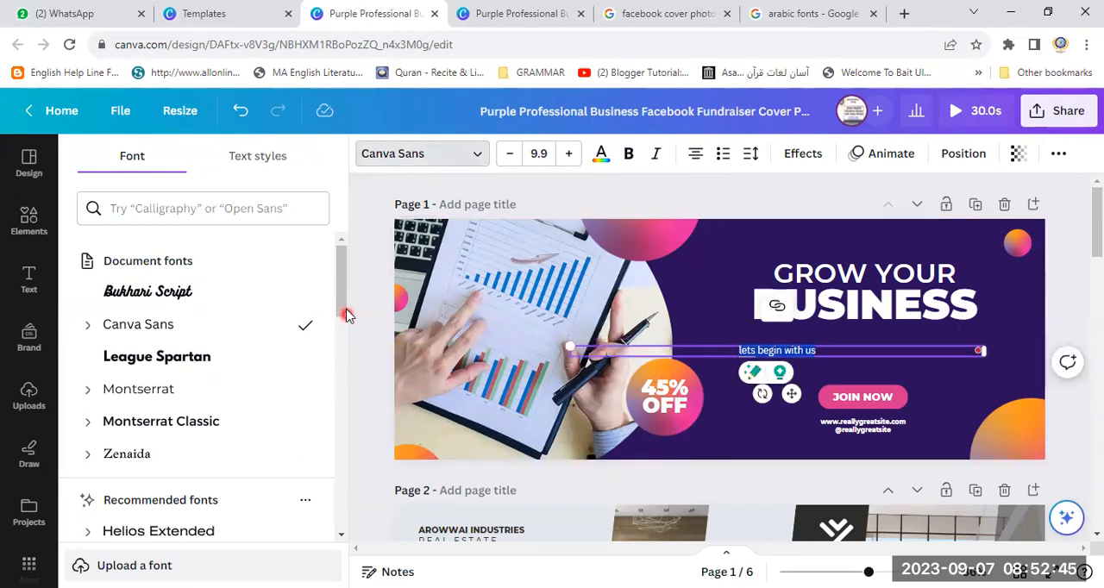
drag(344, 314, 348, 409)
scroll(340, 412, down, 1)
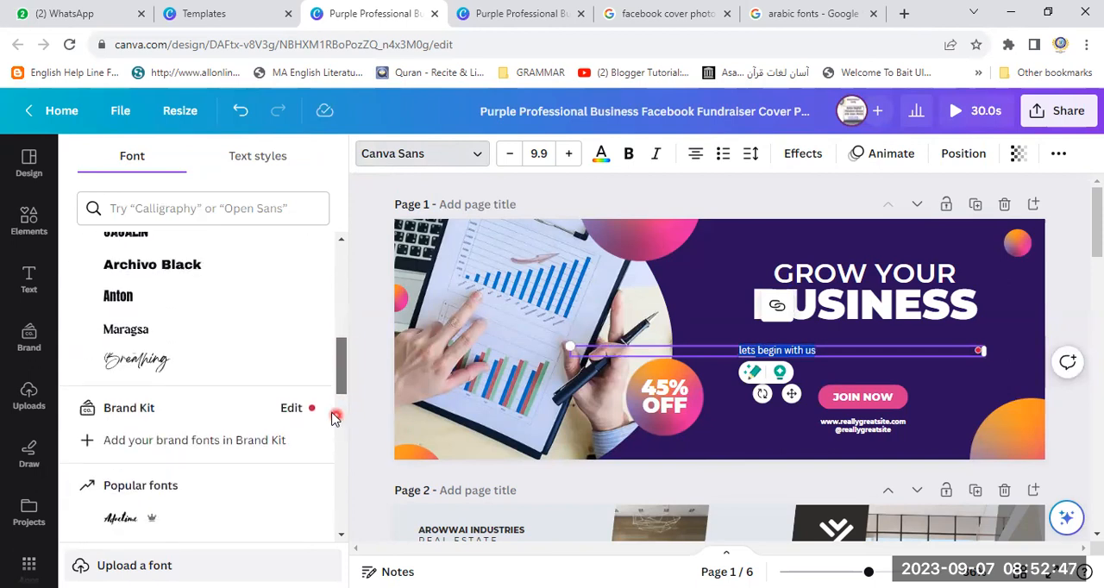
click(154, 362)
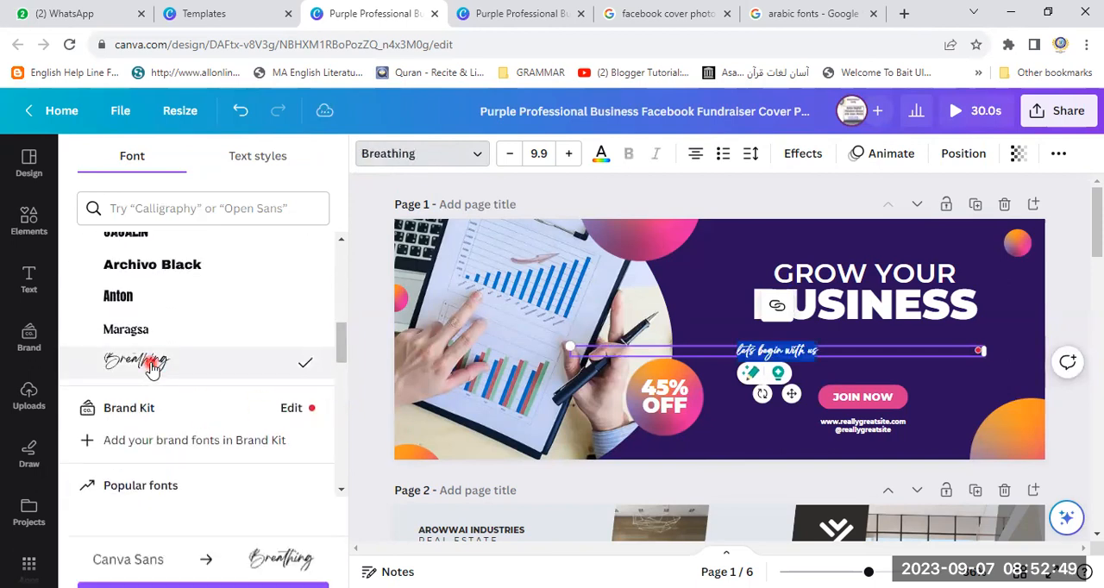
- Increase the "lets begin with us" line to font size 16.9 and tilt it slightly counterclockwise
click(568, 155)
click(569, 156)
click(568, 155)
click(568, 155)
click(568, 155)
click(568, 155)
click(568, 155)
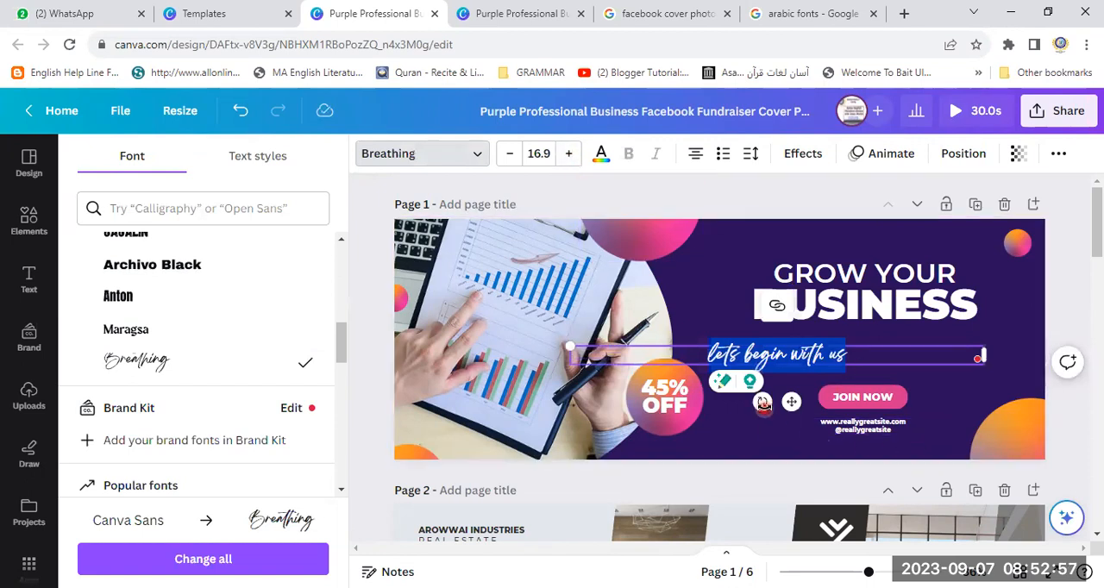
drag(763, 403, 780, 463)
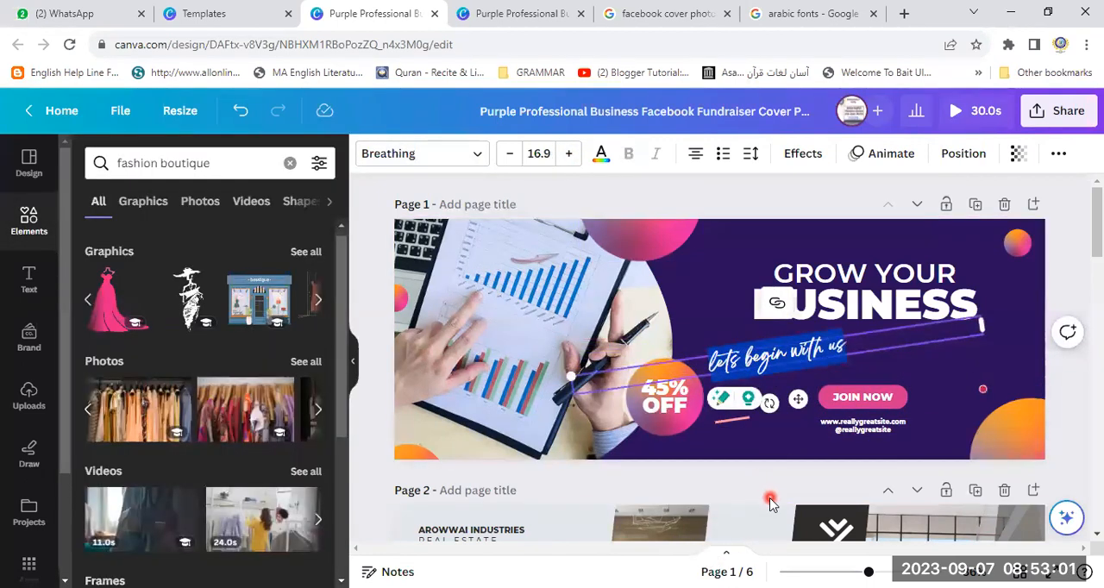
click(763, 489)
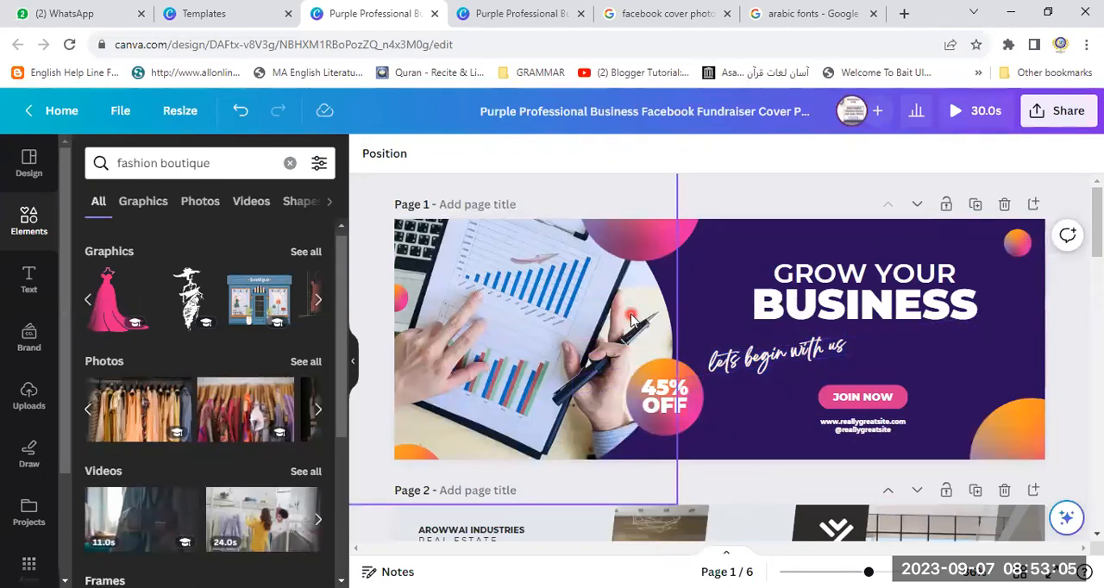
- Scale the tilted "lets begin with us" line up to size 18.5 and move it right, between BUSINESS and the JOIN NOW button
click(770, 361)
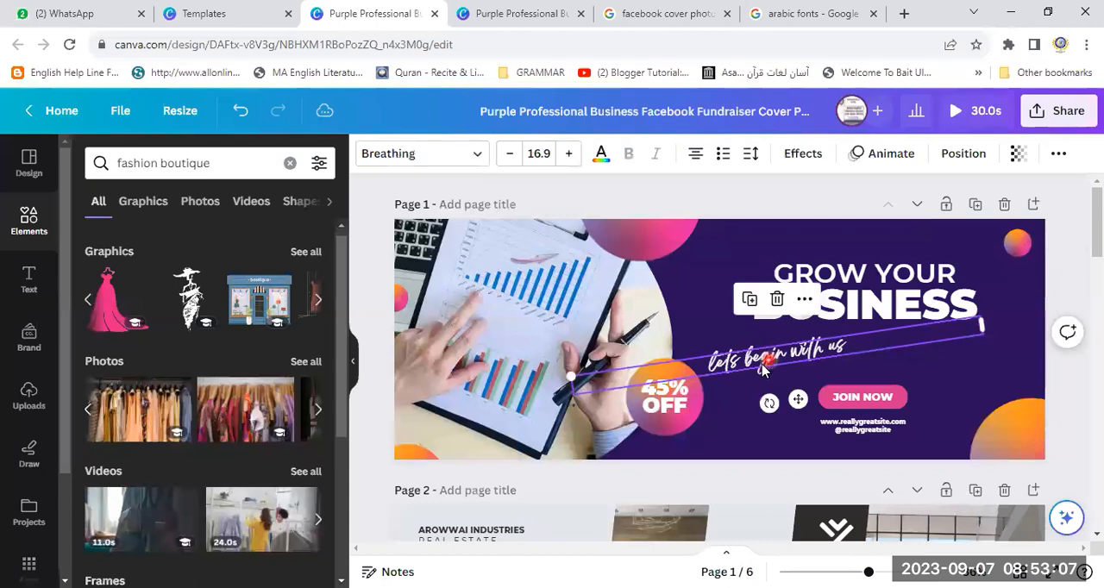
drag(571, 378, 535, 380)
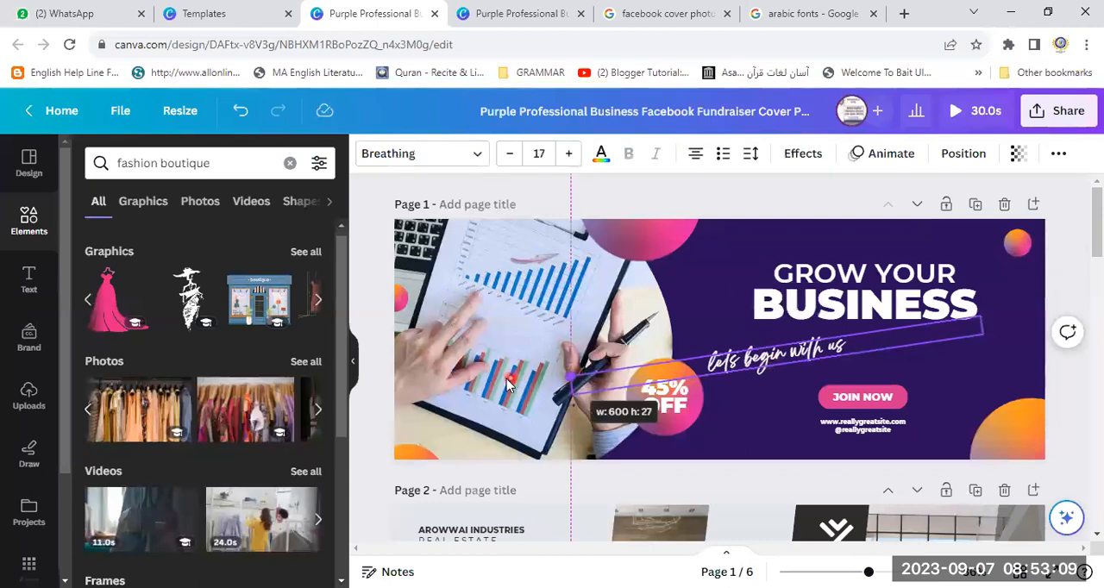
click(489, 380)
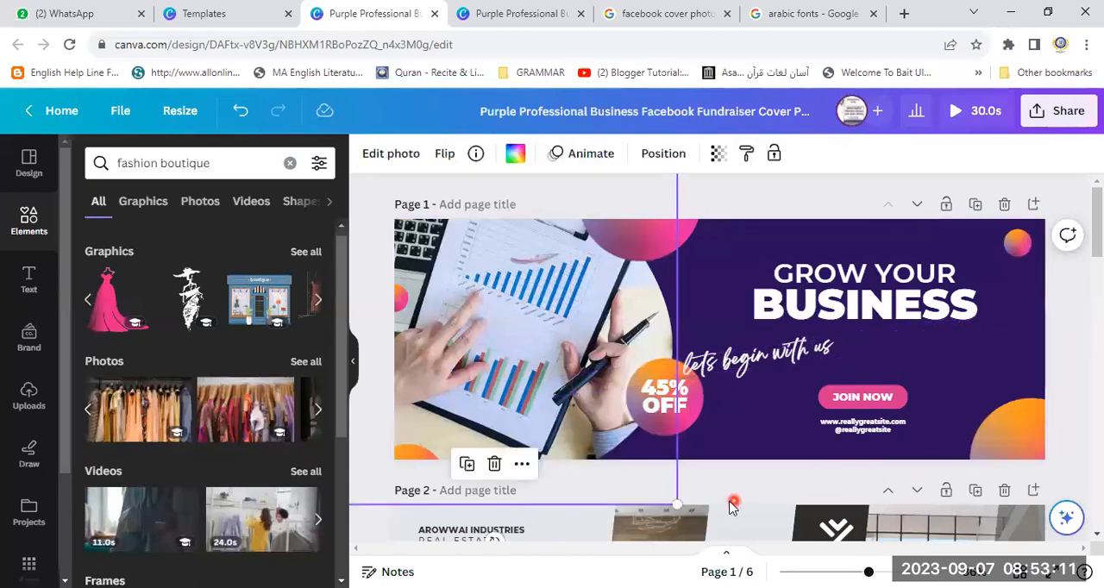
drag(769, 367, 845, 369)
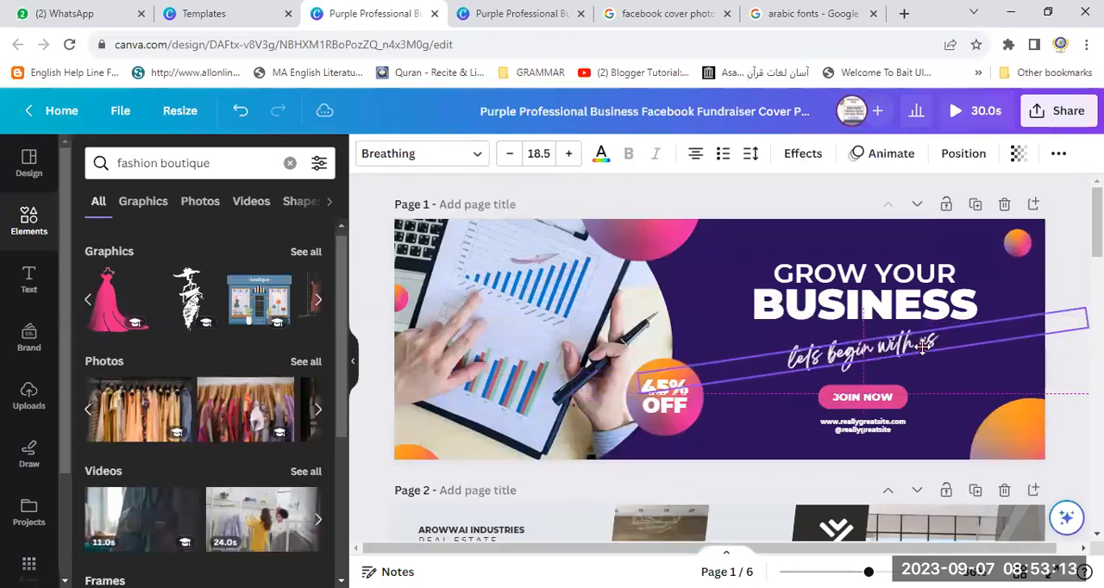
- Apply the Wipe text animation to the tilted "lets begin with us" line on page 1
mouse_move(855, 399)
mouse_down()
mouse_move(868, 410)
mouse_move(857, 414)
mouse_up()
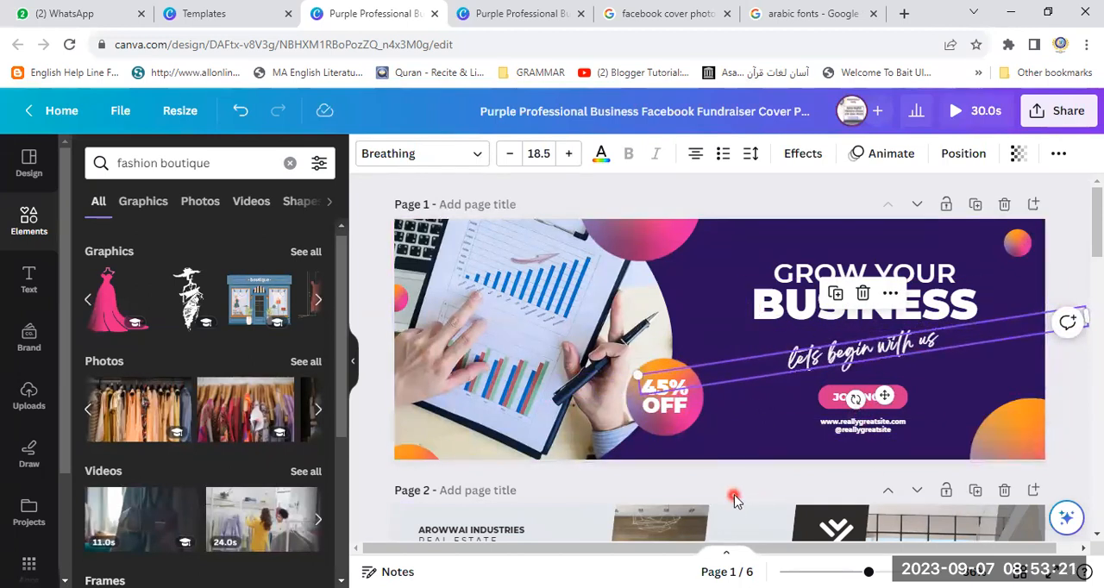
click(786, 200)
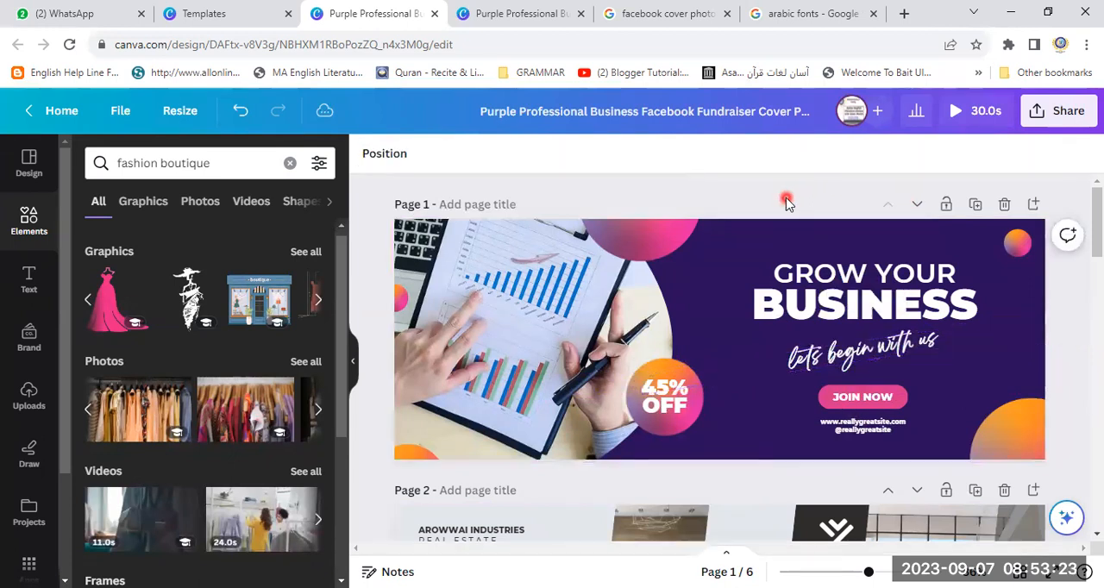
click(814, 353)
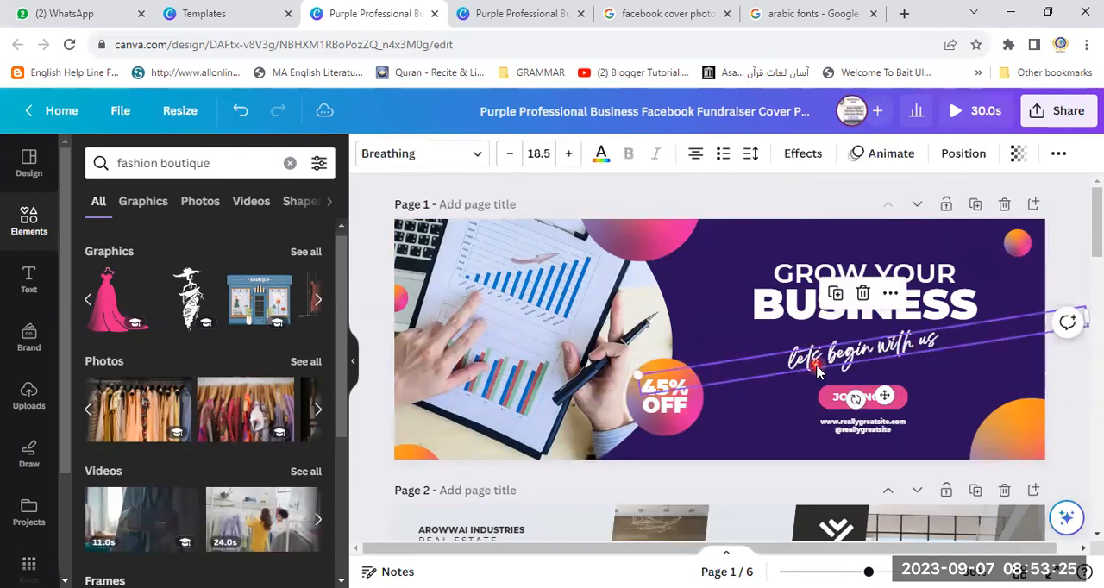
click(881, 164)
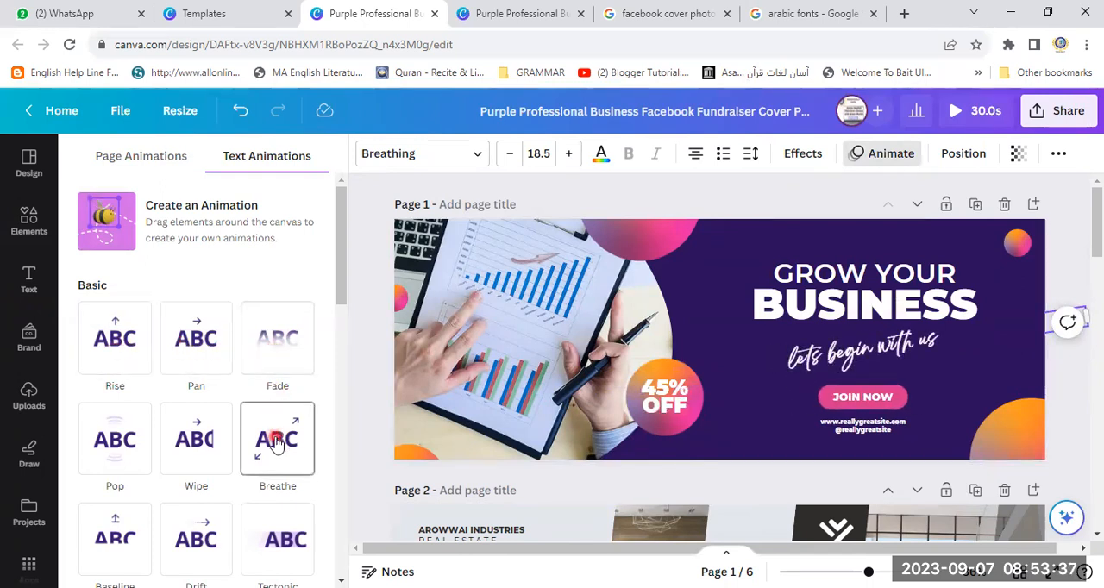
click(199, 446)
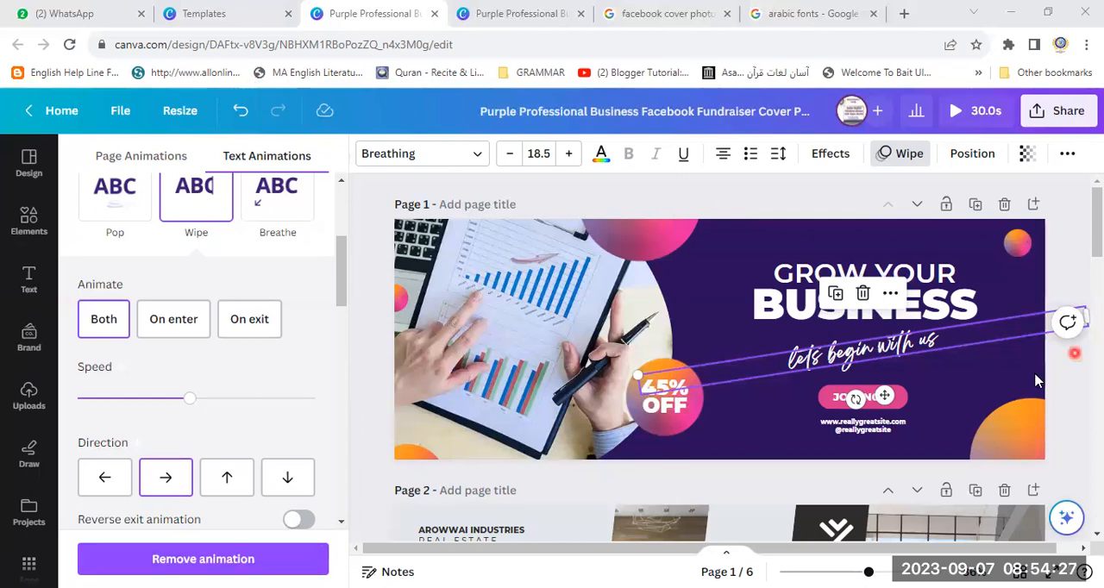
- Return to the Canva home page and search the templates for "electronic business facebook cover photo"
click(61, 112)
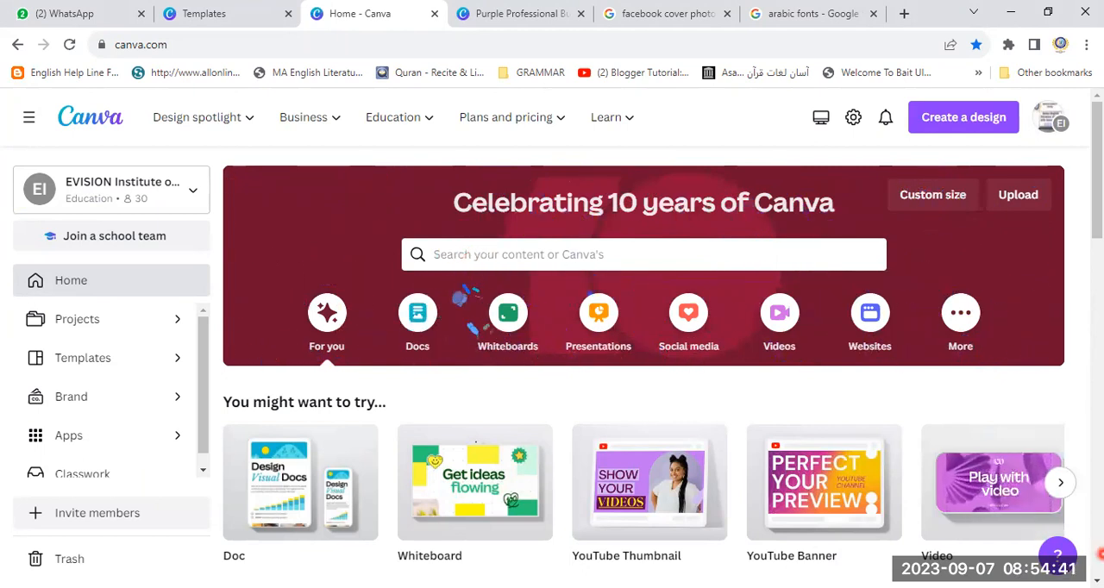
click(485, 256)
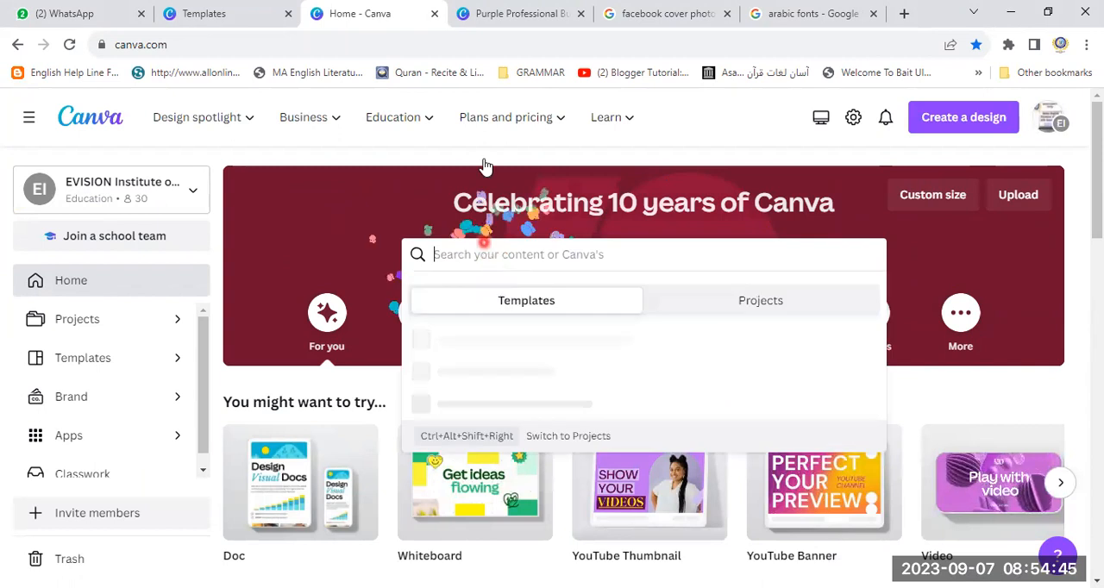
click(493, 12)
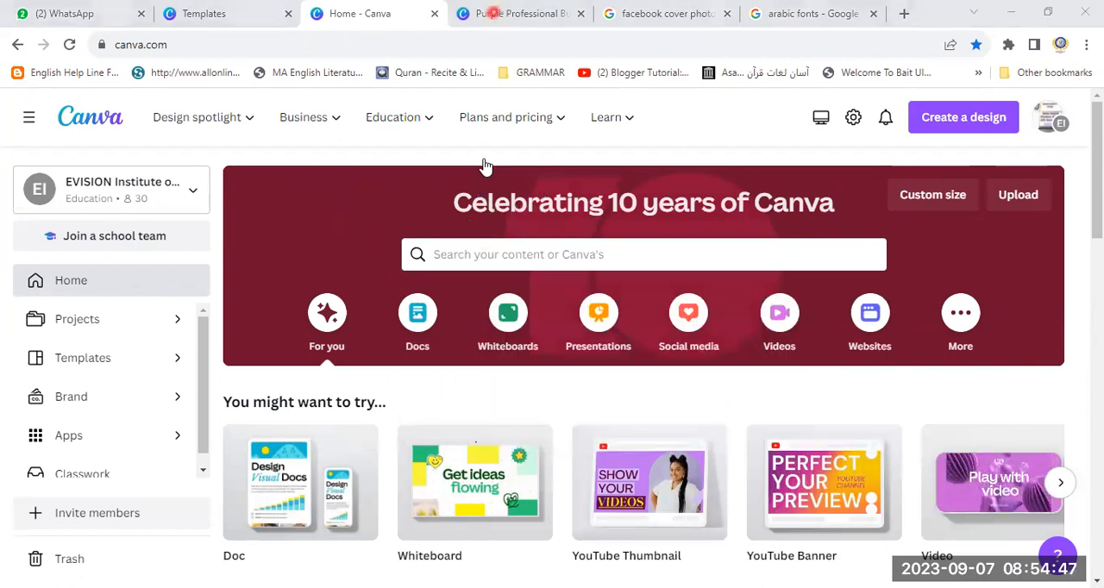
click(455, 256)
text(elect)
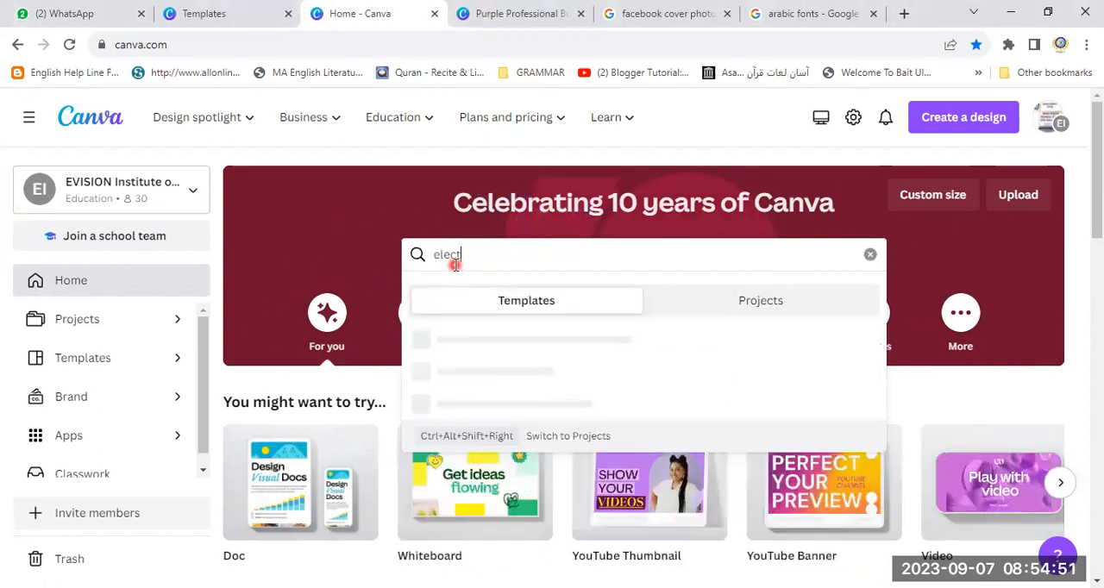
text(ronic)
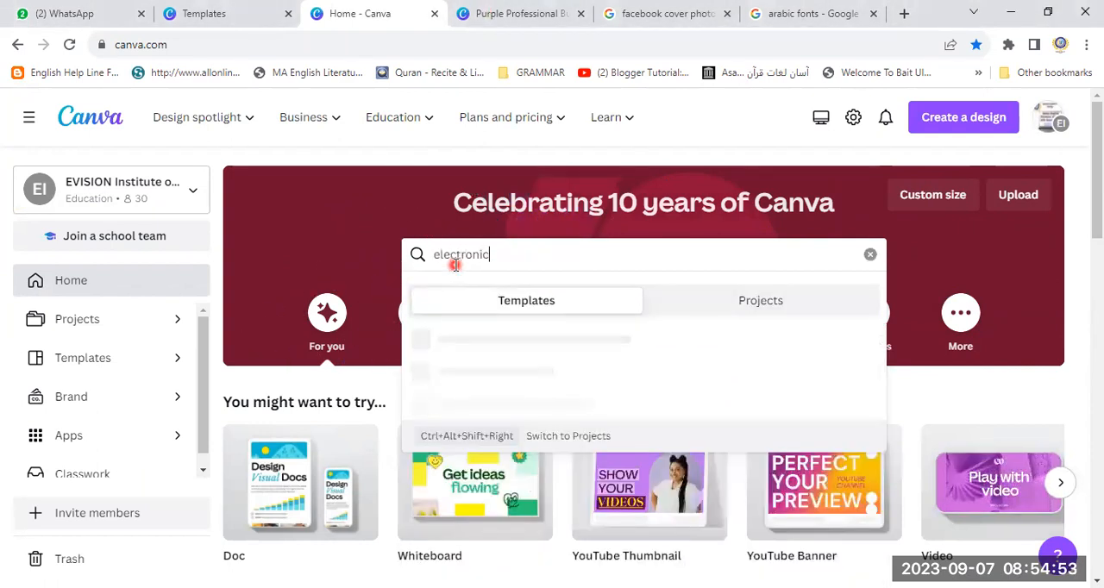
text( business fa)
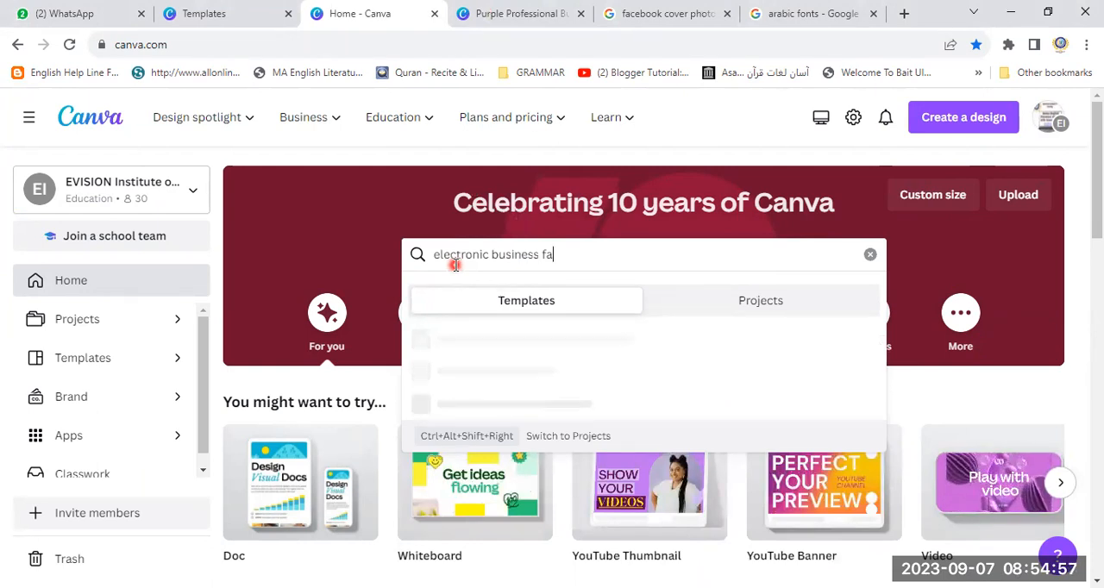
text(ce)
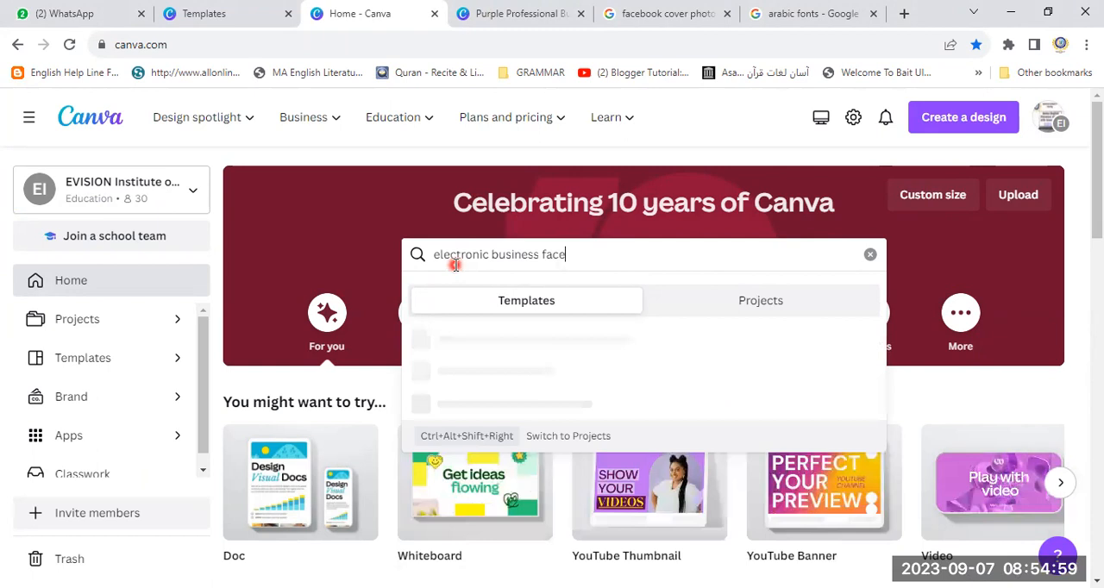
text(book cover photo)
key(Return)
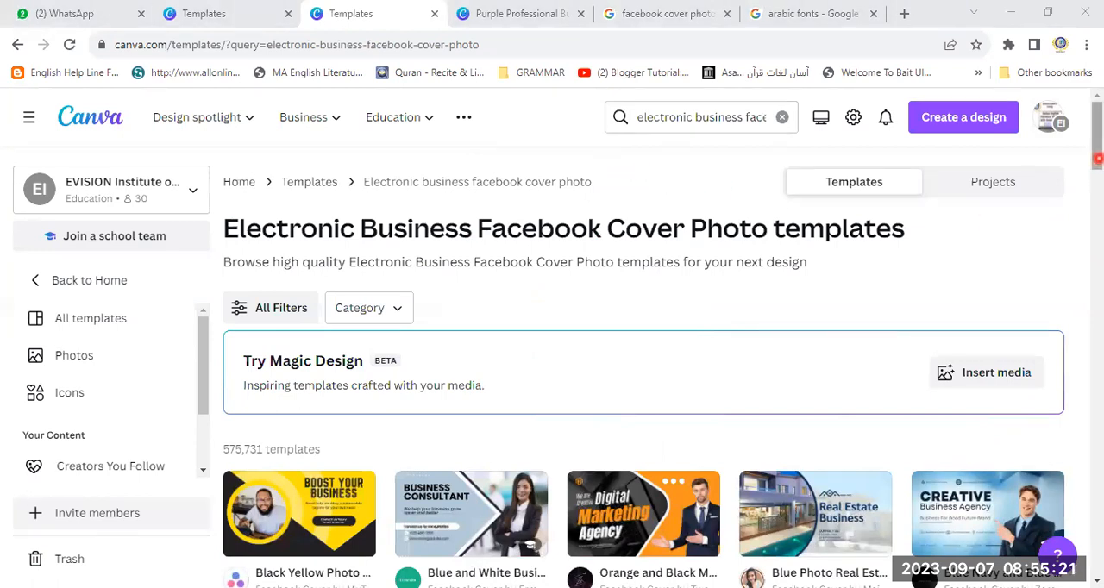
- Browse the template results and start customizing the Blue Geometric Business Facebook Cover template
scroll(1095, 129, down, 4)
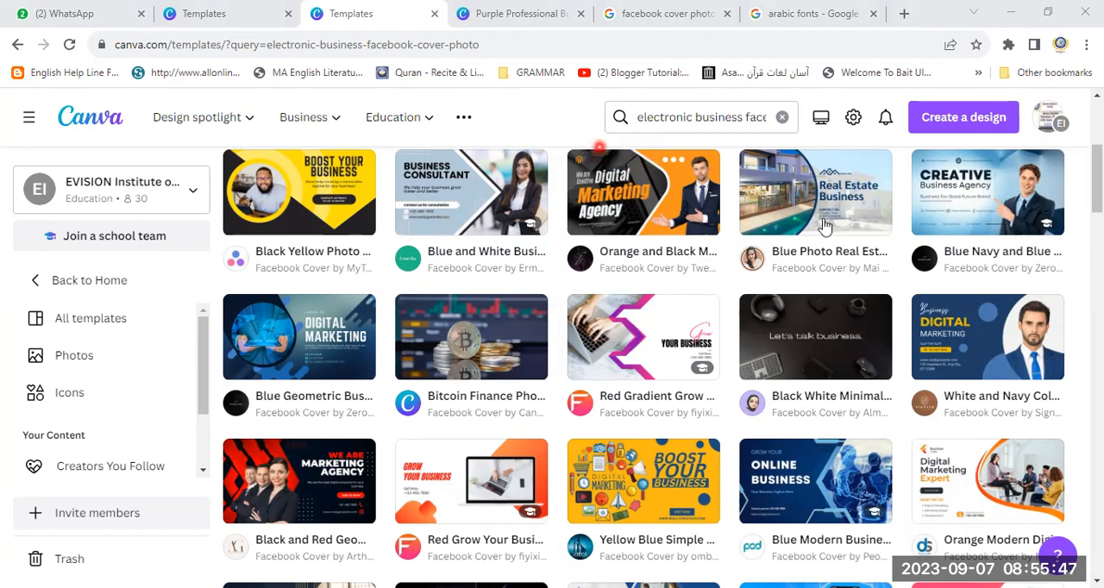
drag(1099, 190, 1100, 214)
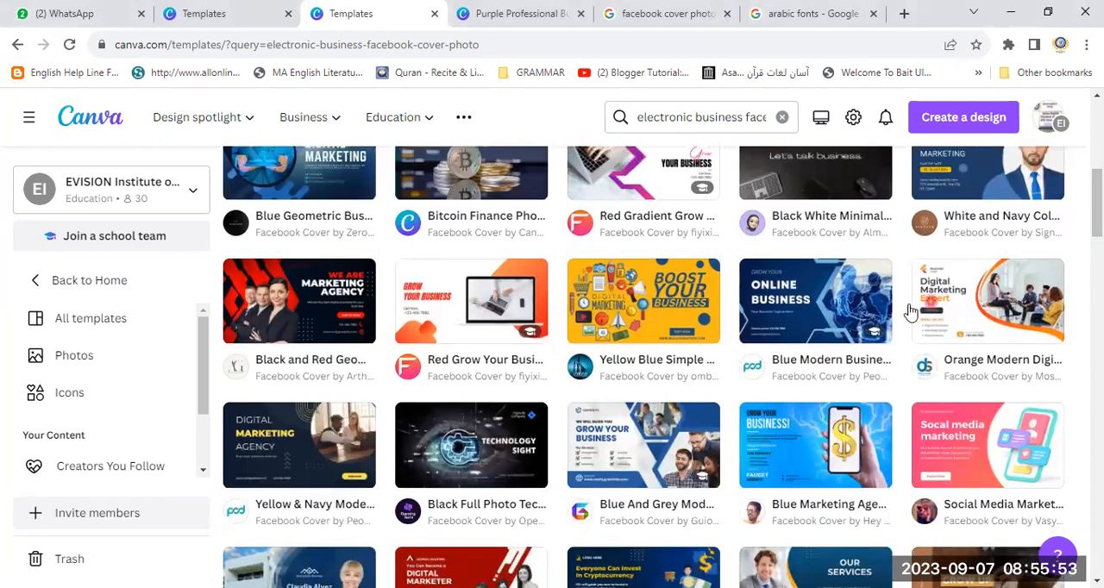
click(804, 301)
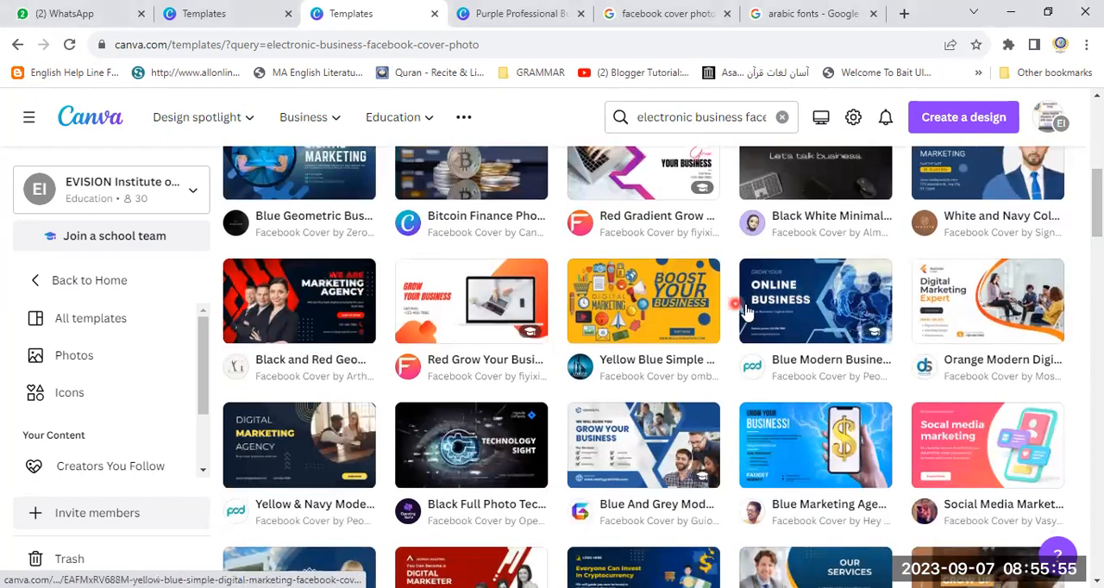
click(785, 304)
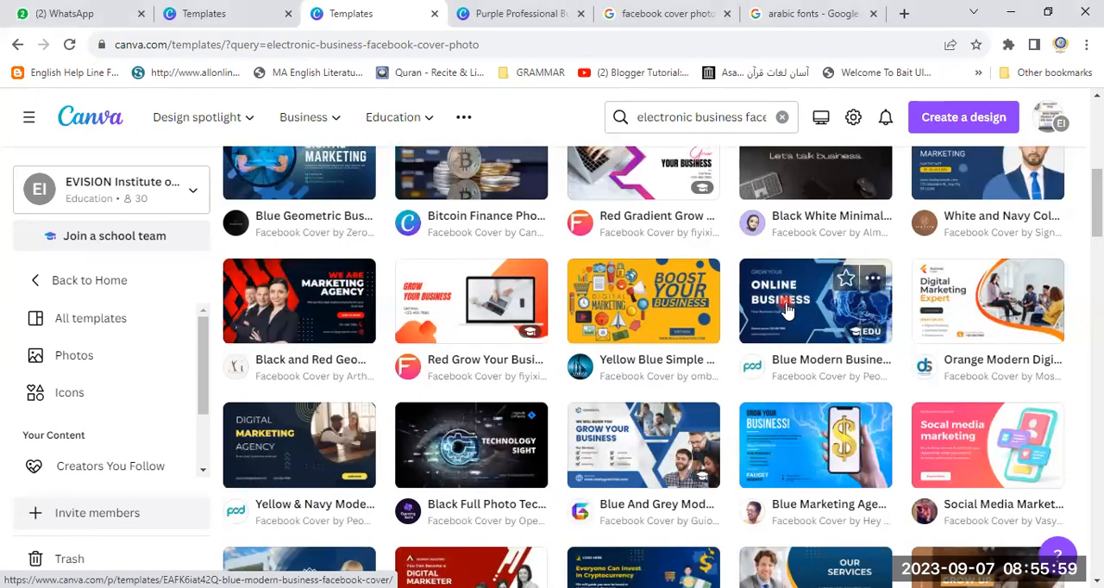
scroll(702, 321, up, 3)
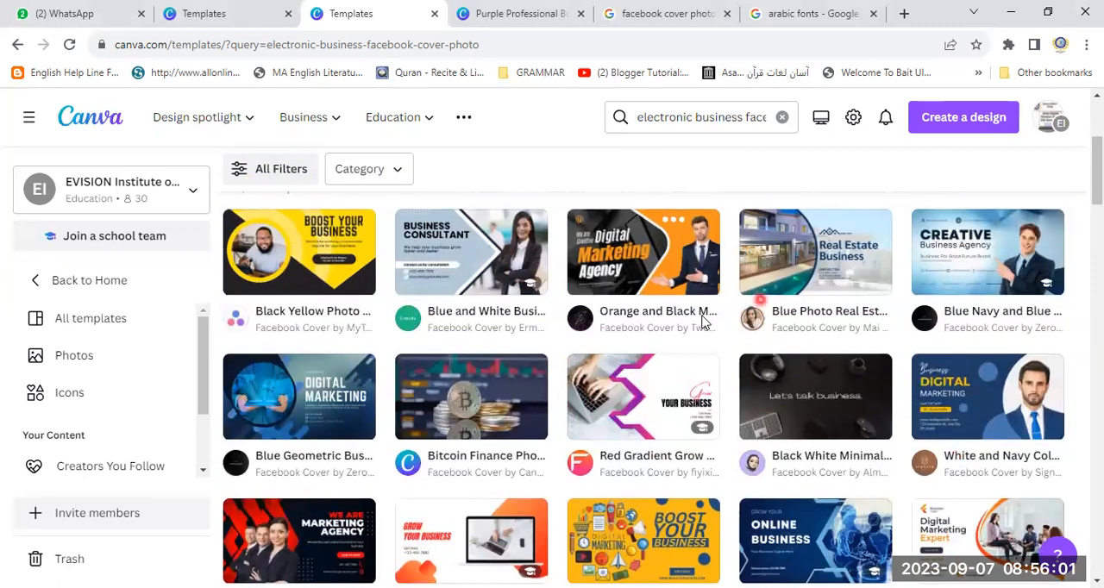
click(267, 399)
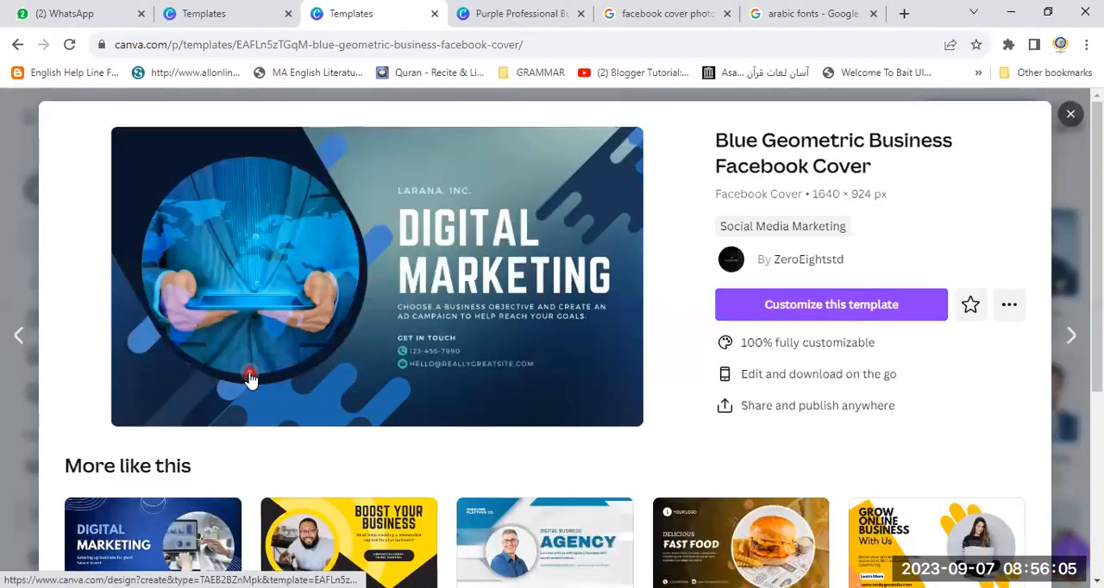
click(833, 308)
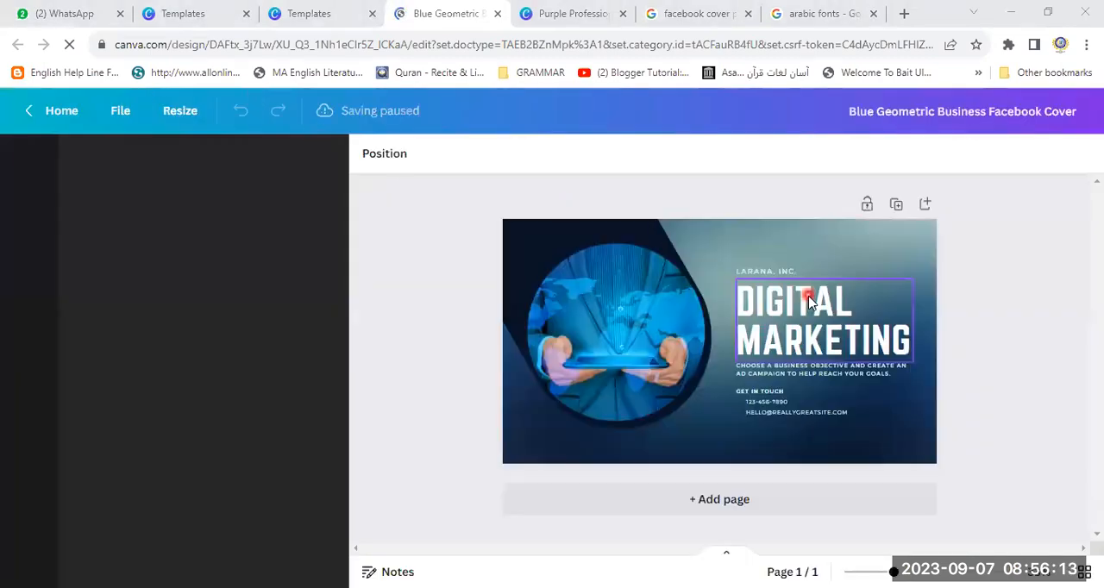
- Replace DIGITAL in the heading with ELECTRONIC and widen the heading's text box on both sides to fit the word on one line
click(783, 308)
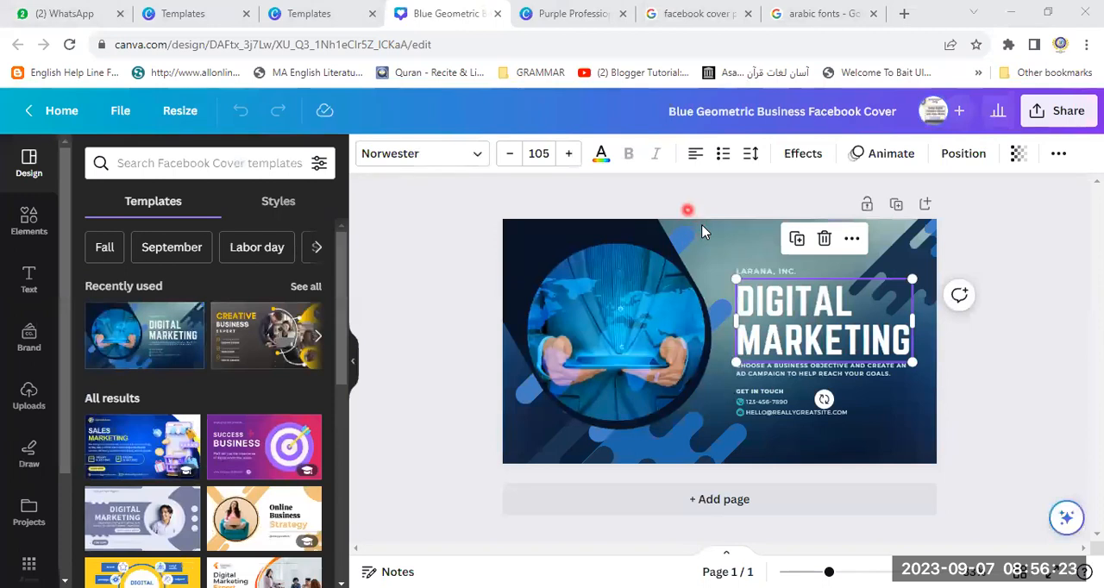
click(814, 321)
key(BackSpace)
key(BackSpace)
key(BackSpace)
key(BackSpace)
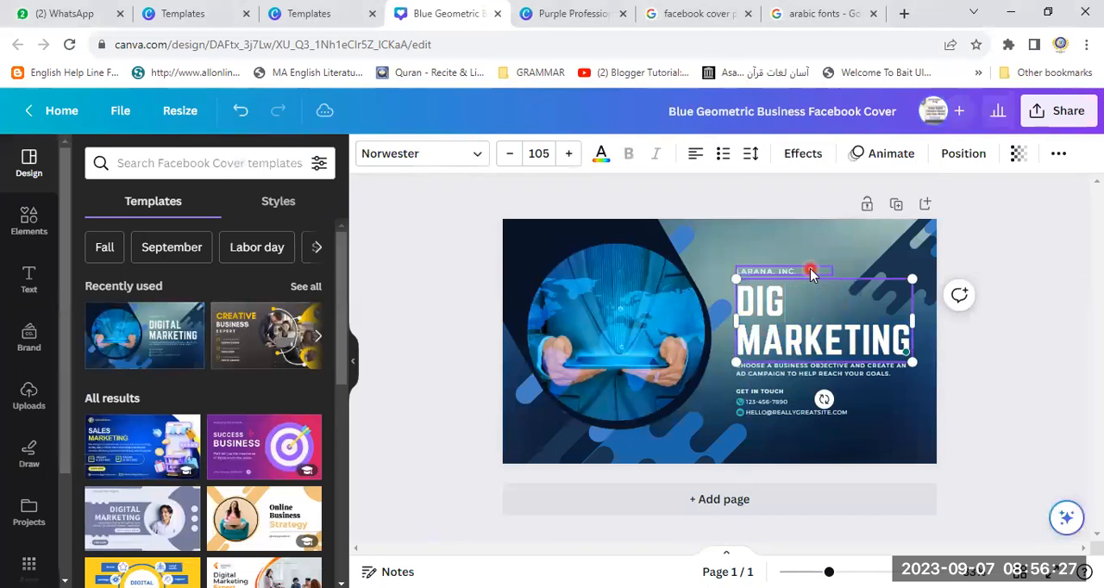
key(BackSpace)
key(BackSpace)
key(BackSpace)
text(E;E)
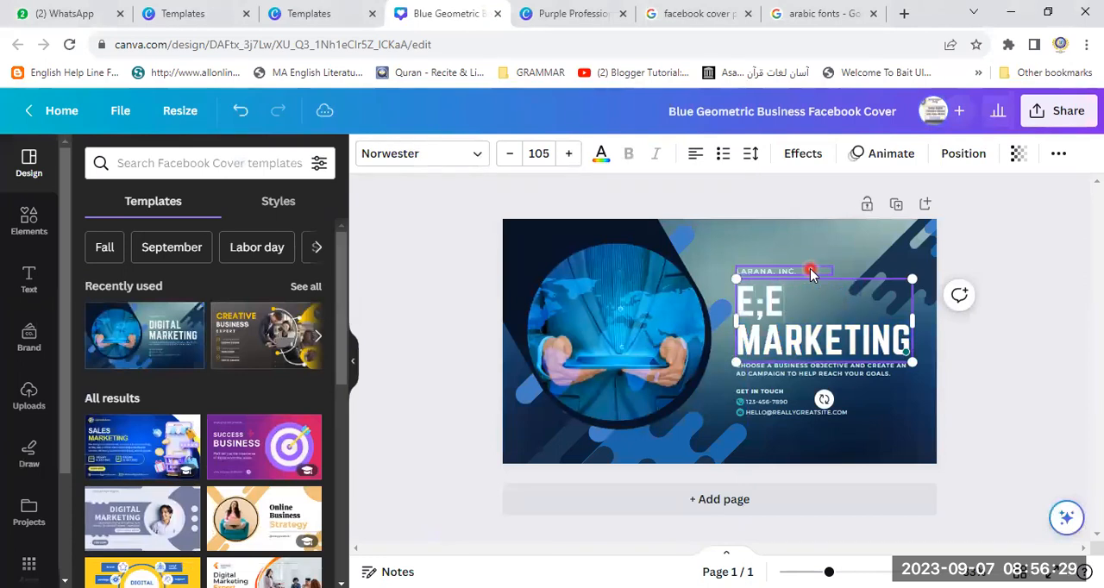
text(CTRONIC)
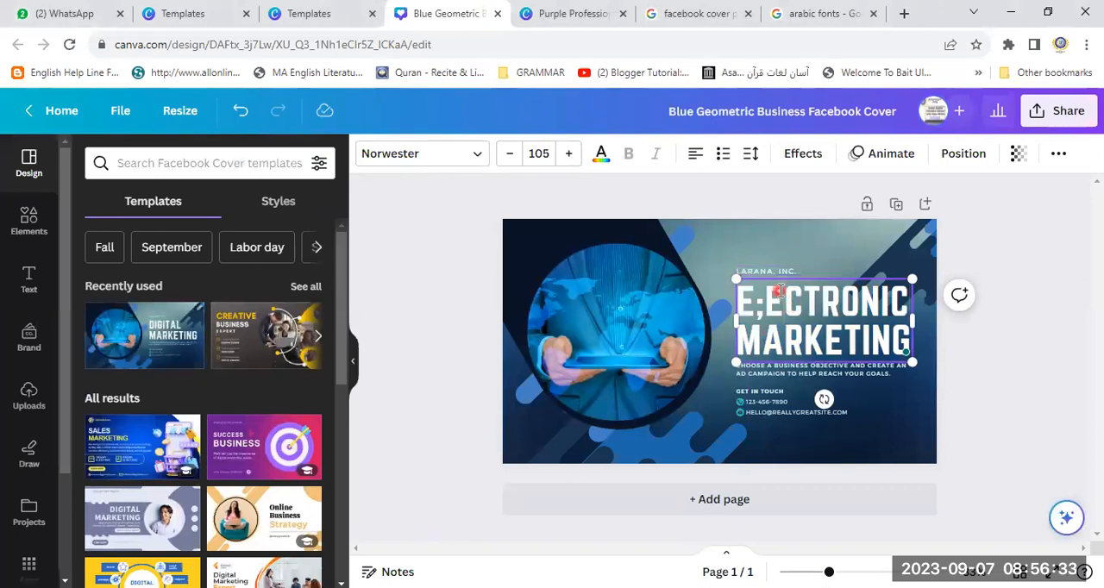
key(BackSpace)
key(BackSpace)
text(EL)
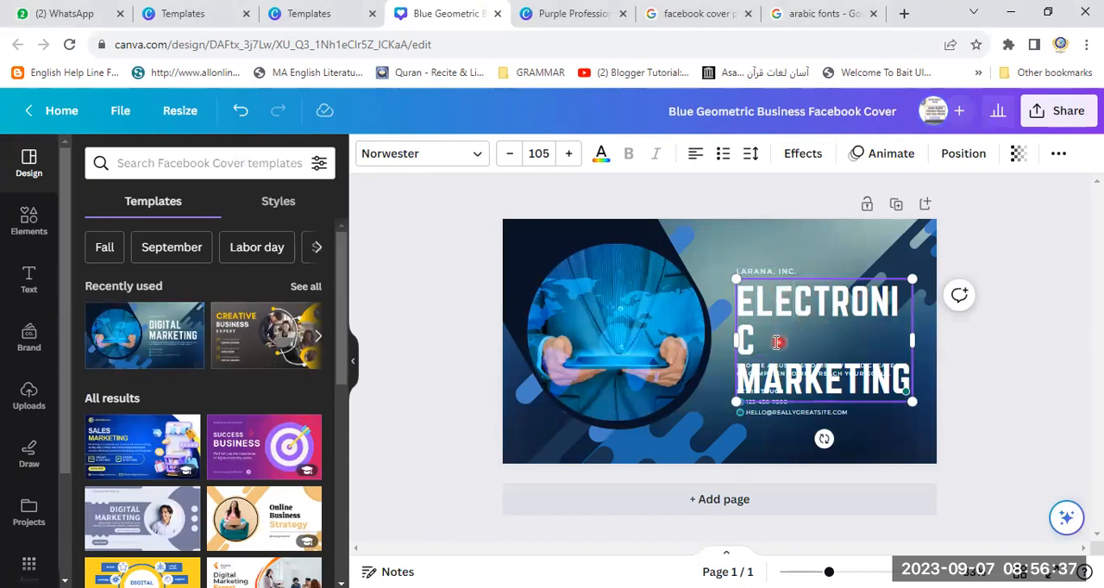
drag(732, 340, 704, 340)
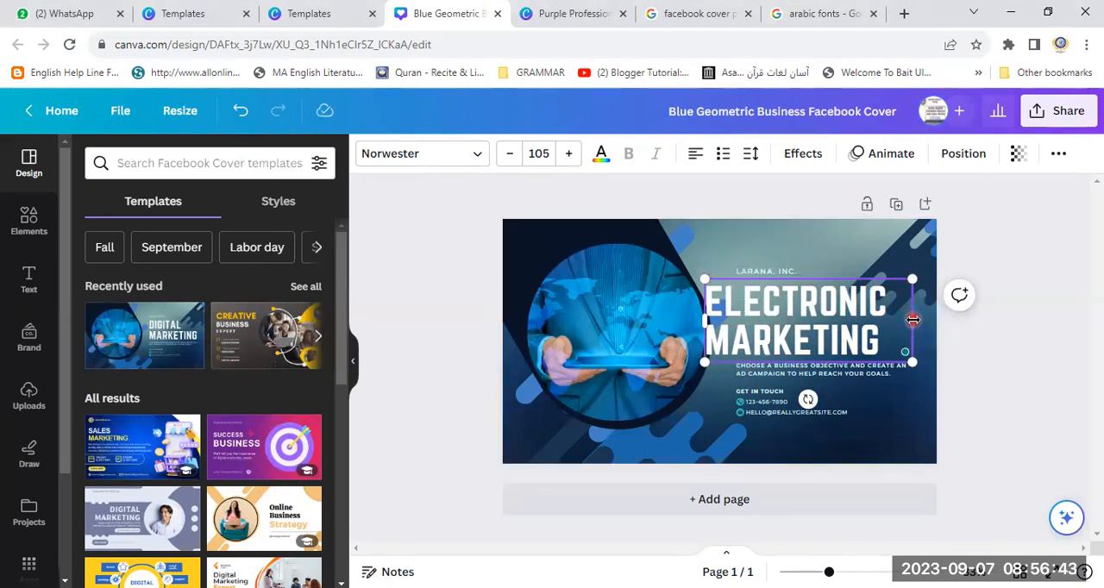
drag(912, 321, 953, 324)
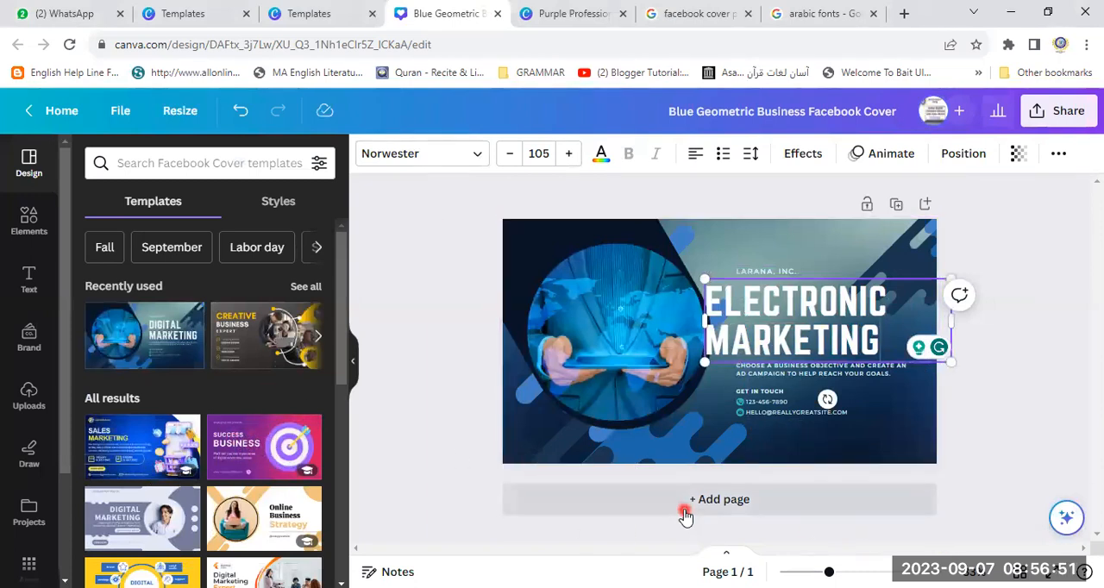
- Add a second page and apply the Blue and Yellow Modern Sales Marketing Facebook Cover template to it
click(729, 508)
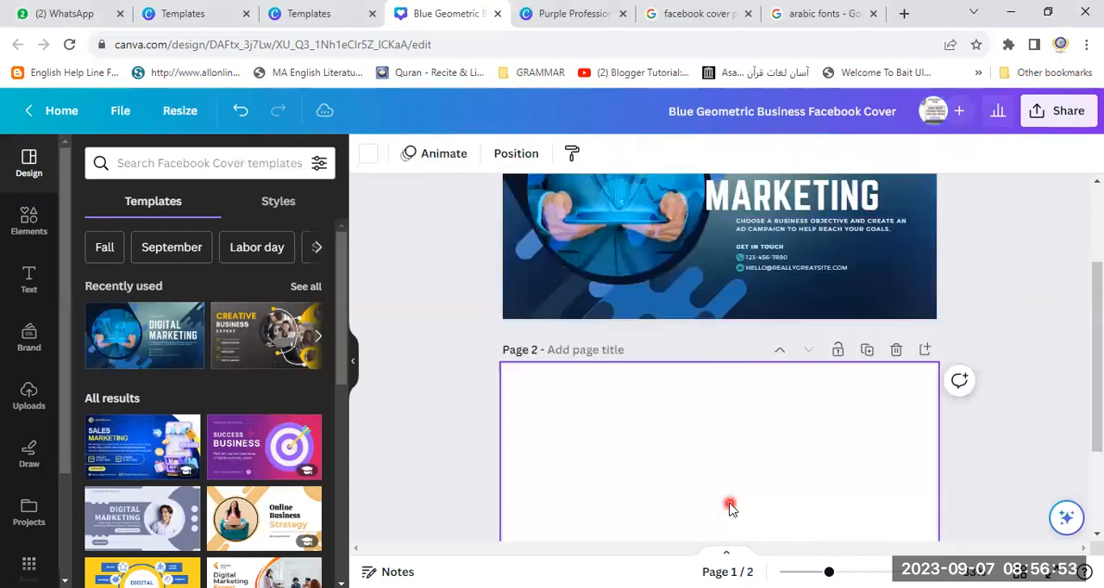
click(123, 457)
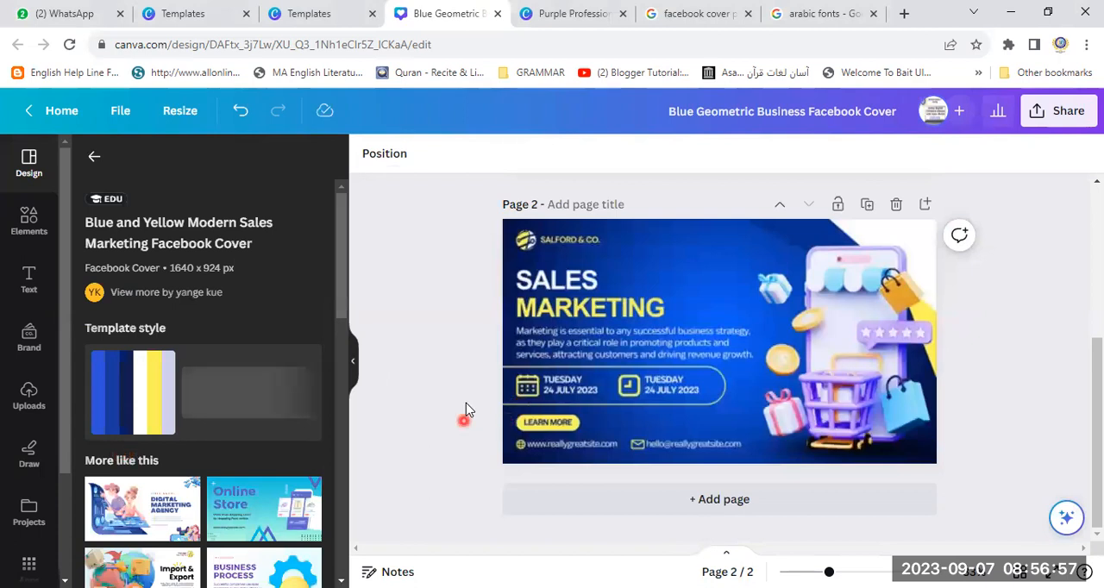
click(595, 332)
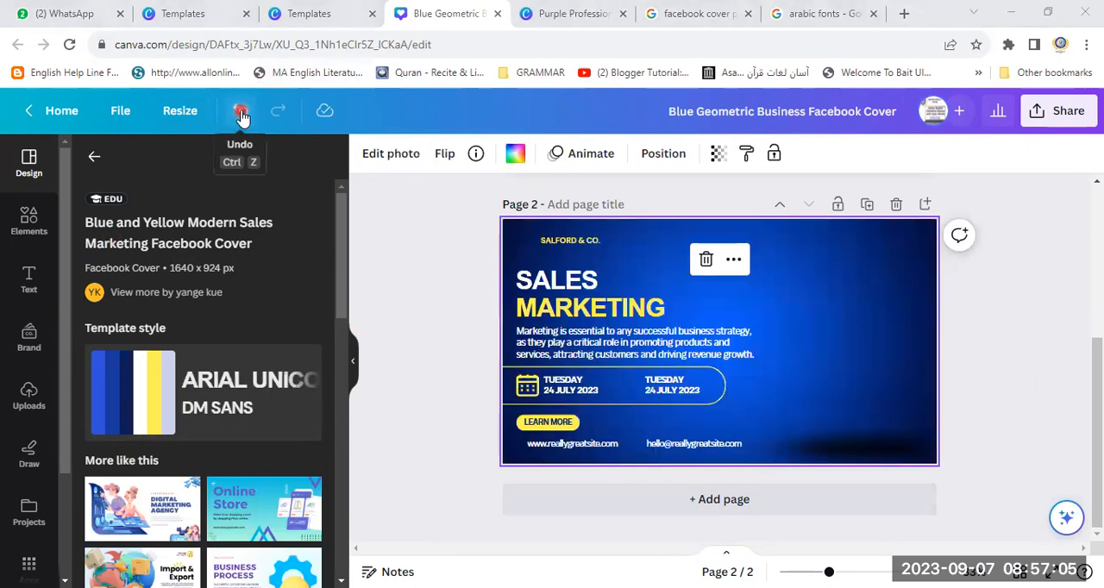
click(239, 114)
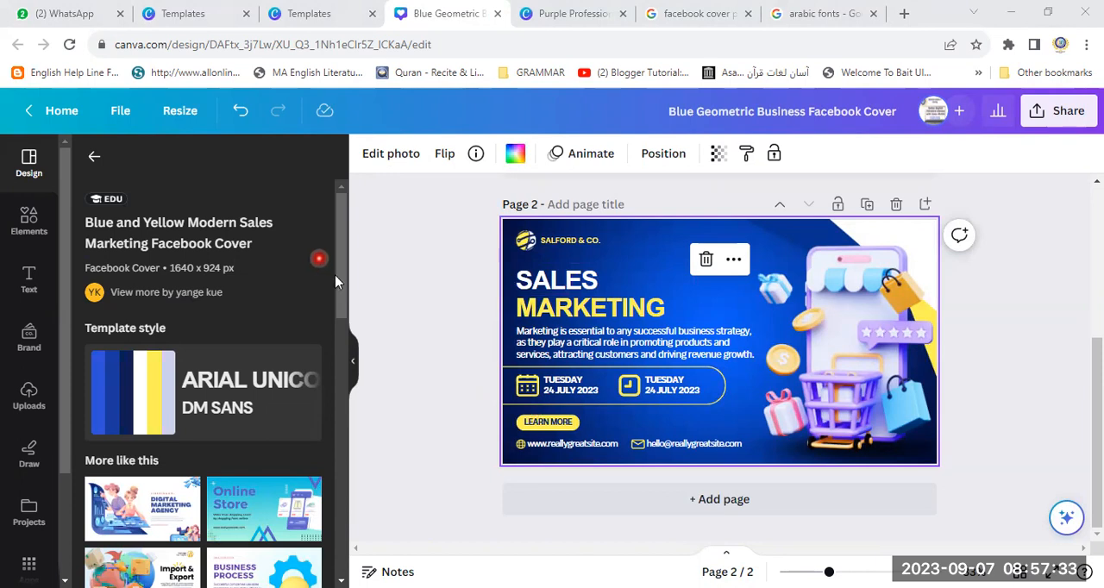
- Add a third page and apply the Business Process Marketing Strategy Modern Facebook Cover template to it
drag(338, 296, 352, 362)
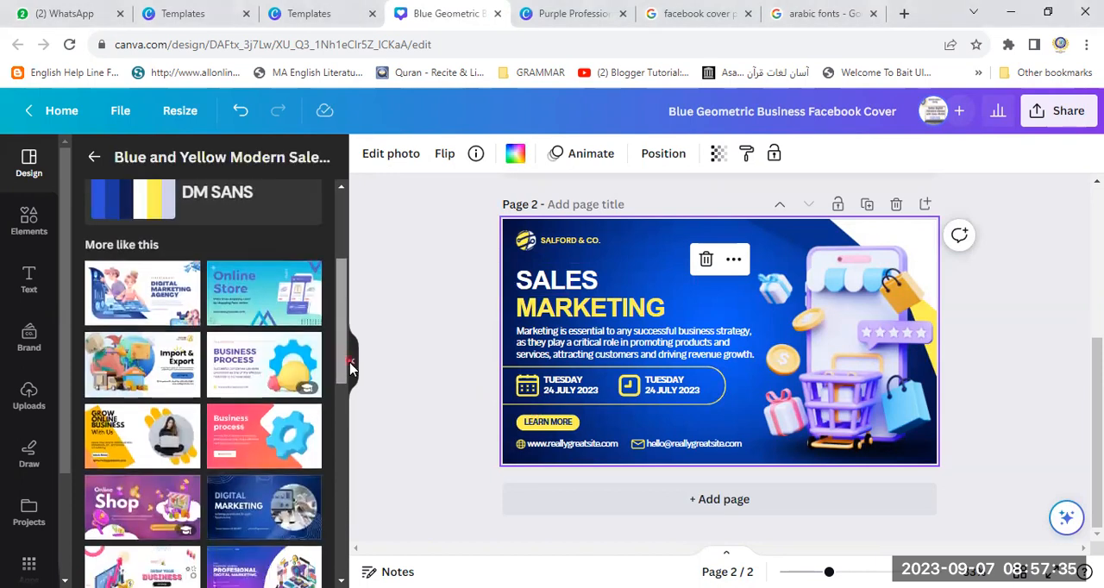
click(717, 507)
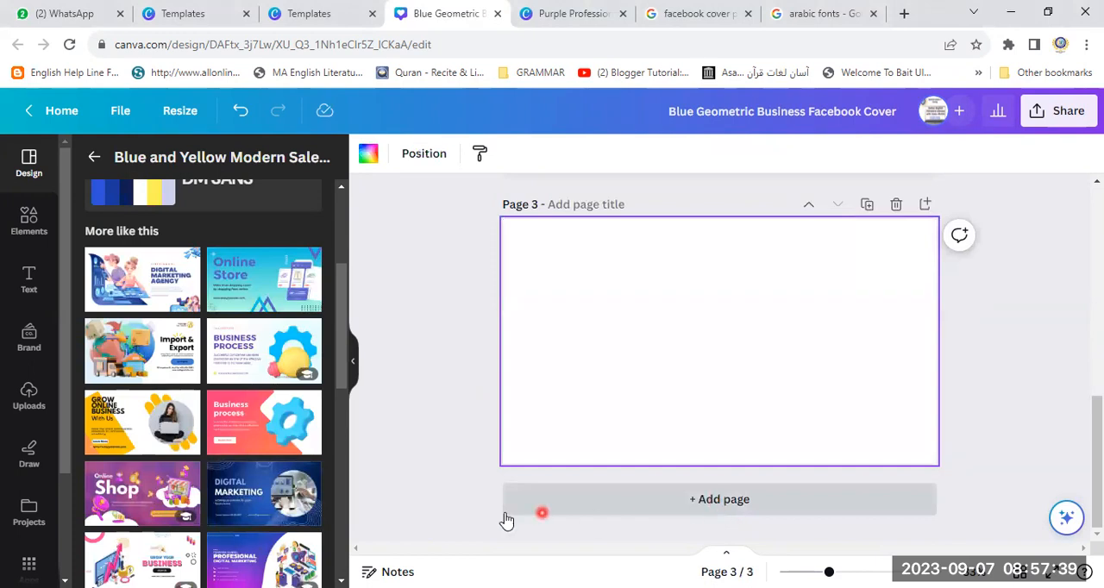
click(294, 424)
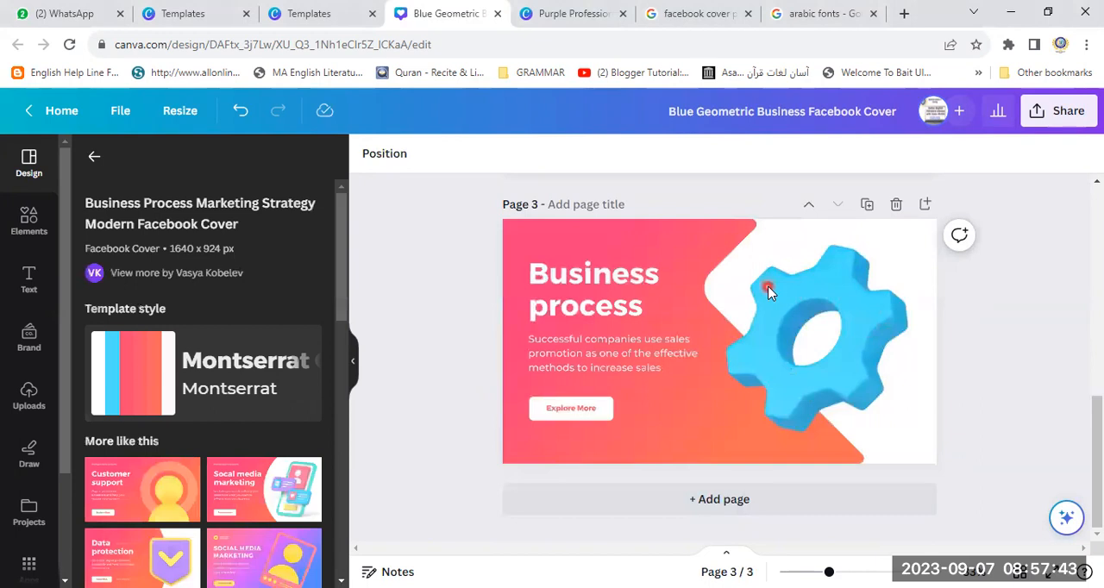
click(882, 327)
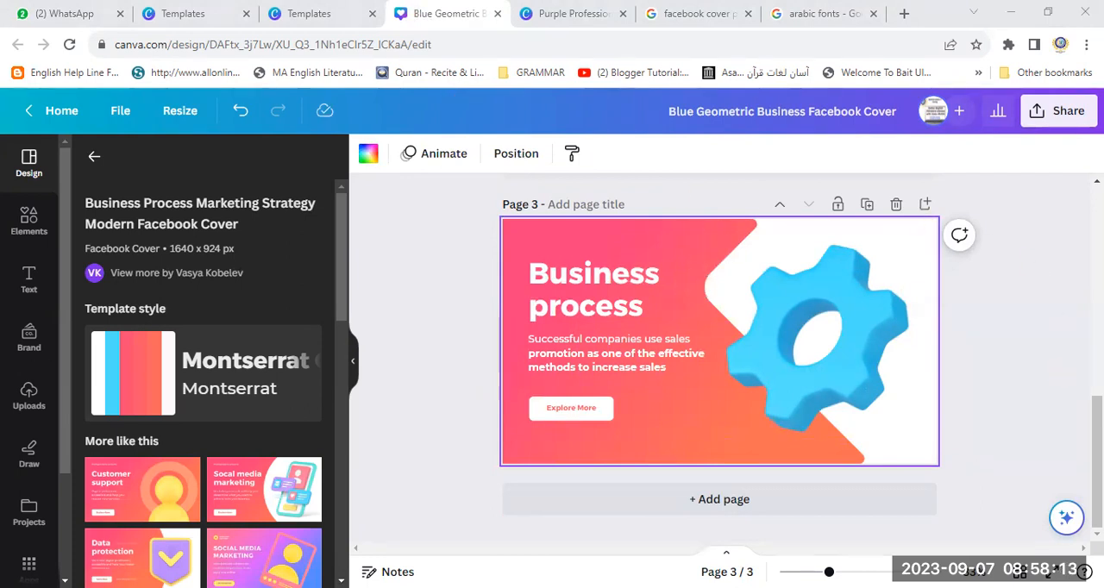
- Return to the home page and open the second Purple Professional Business Facebook Fundraiser Cover Photo from the recent designs
drag(1098, 478, 1095, 245)
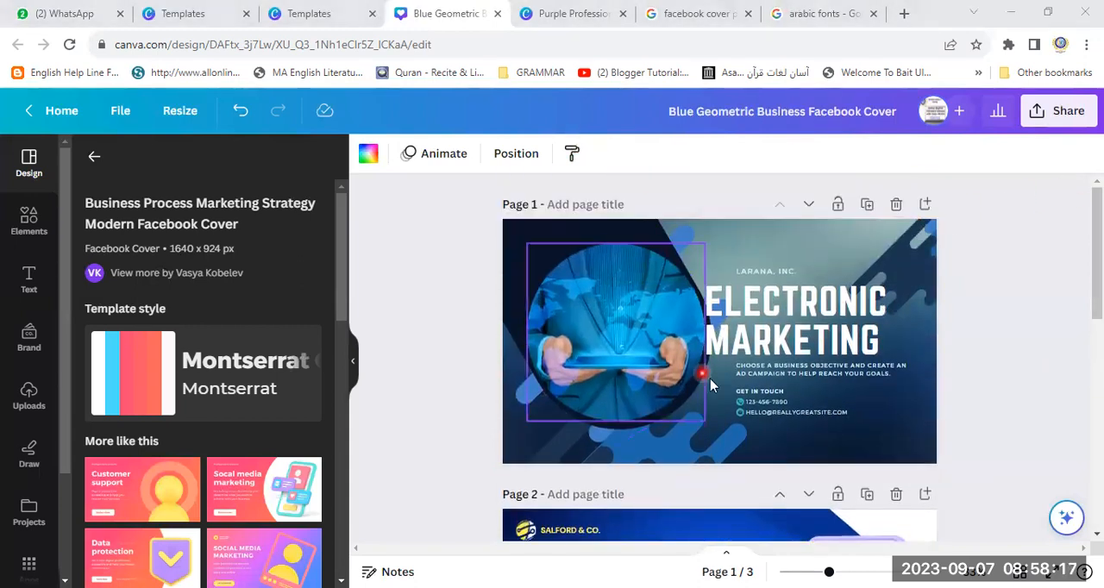
click(28, 113)
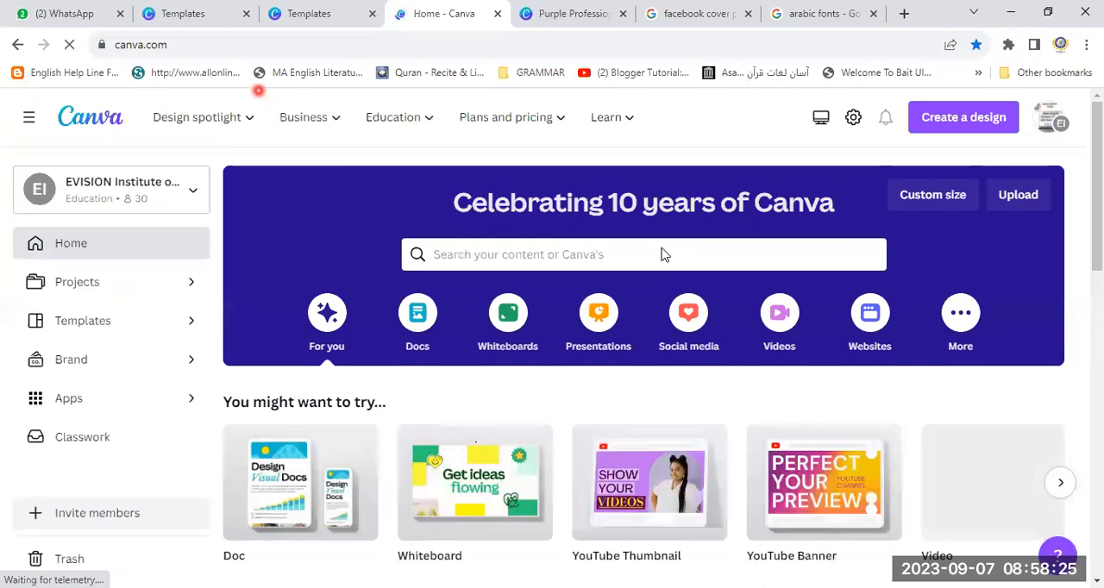
click(16, 45)
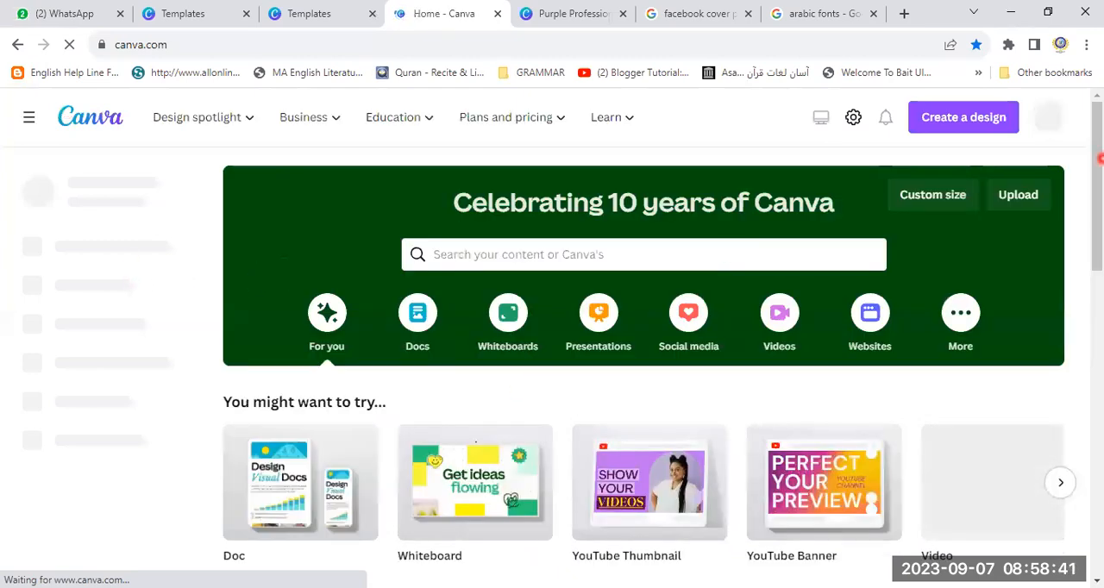
scroll(644, 362, down, 3)
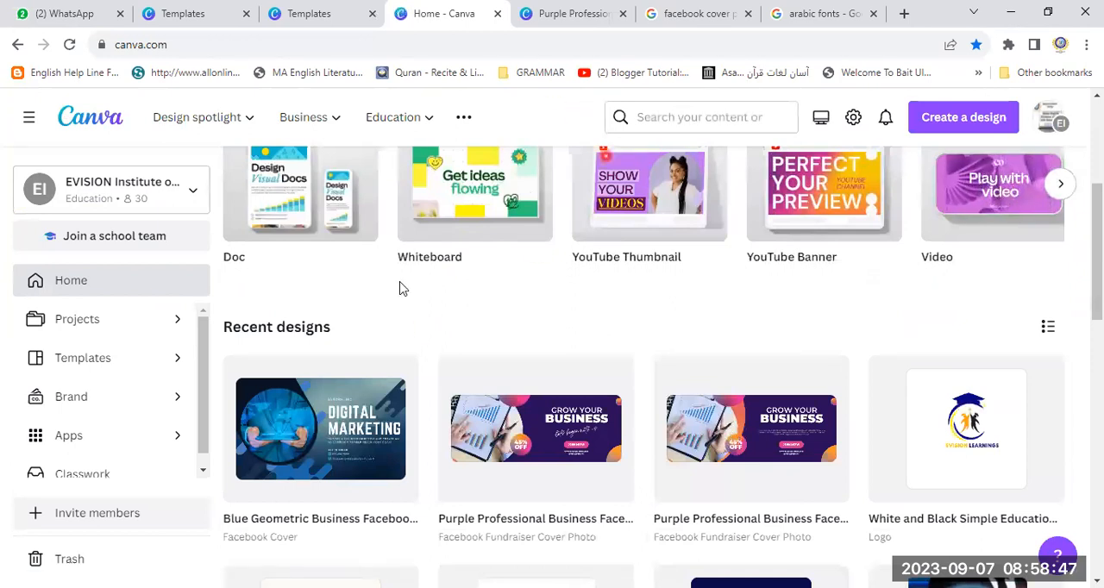
click(767, 441)
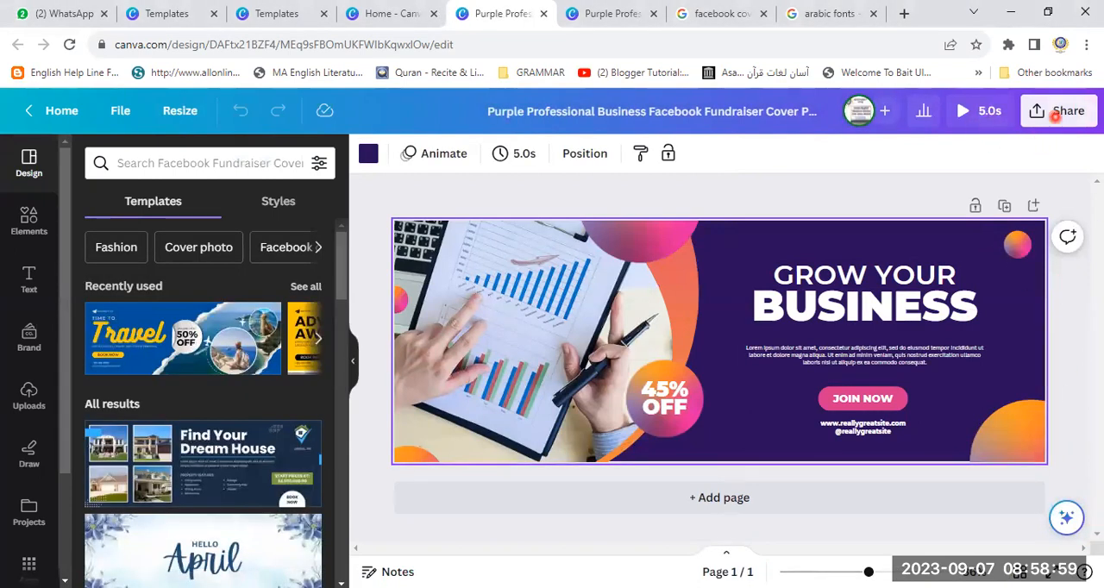
- Open the design's download options and set the file type to JPG
click(1058, 126)
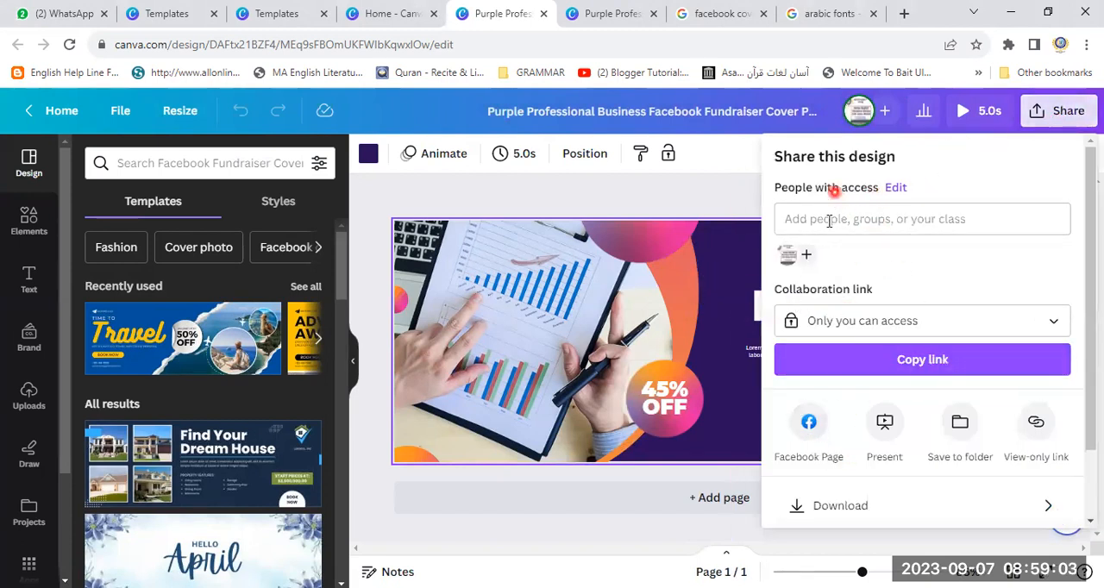
click(1062, 111)
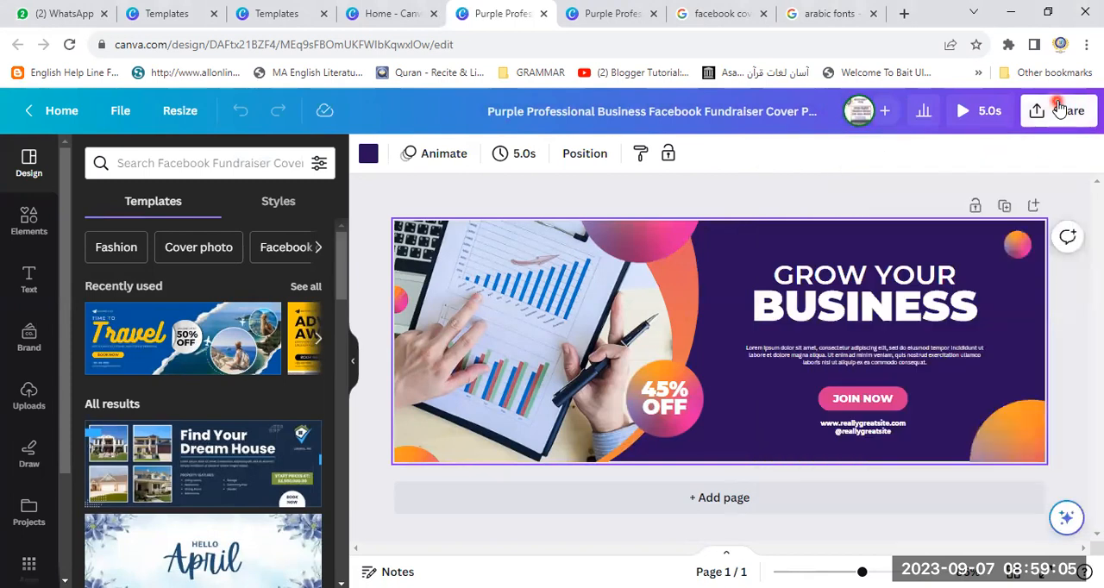
click(1064, 112)
scroll(1035, 517, down, 2)
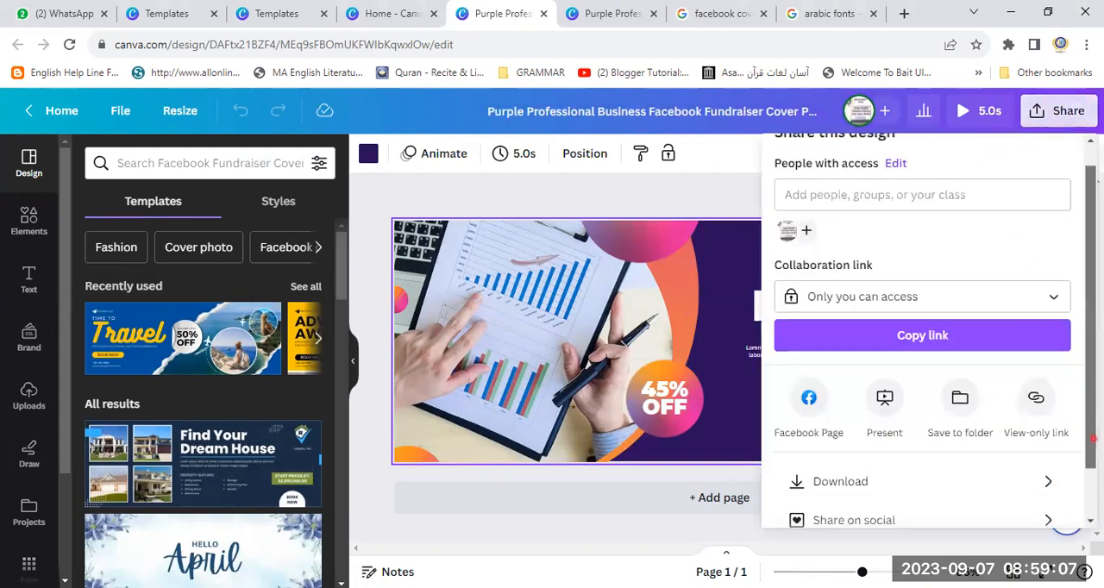
click(840, 422)
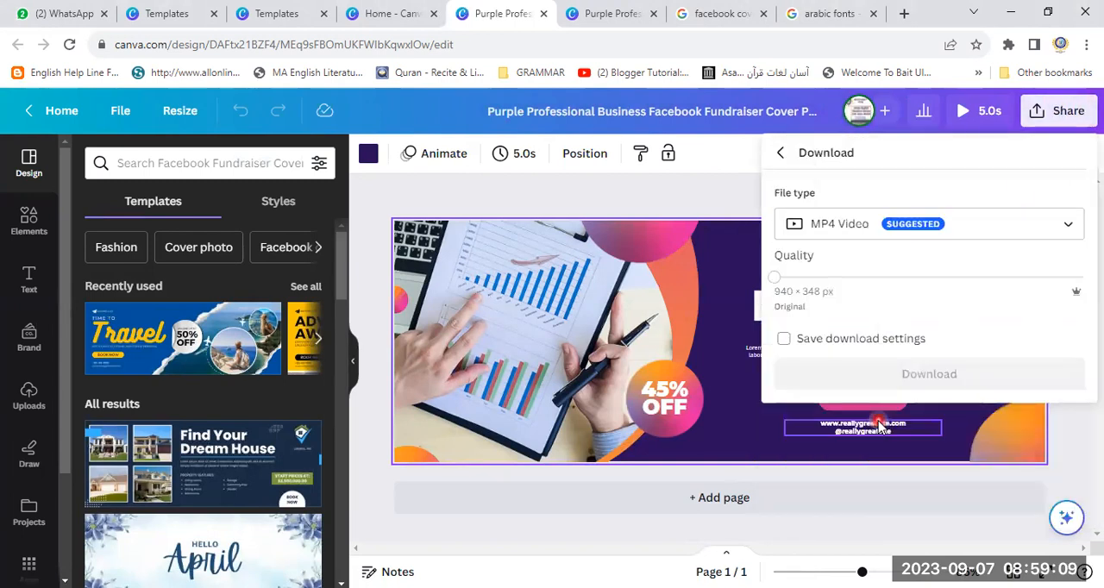
click(1066, 225)
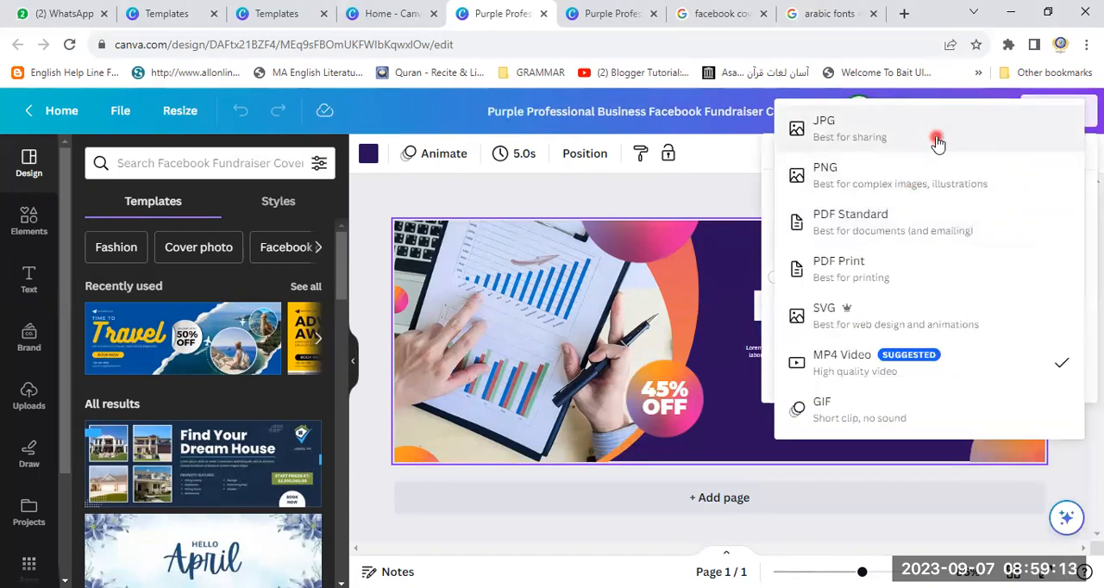
click(937, 138)
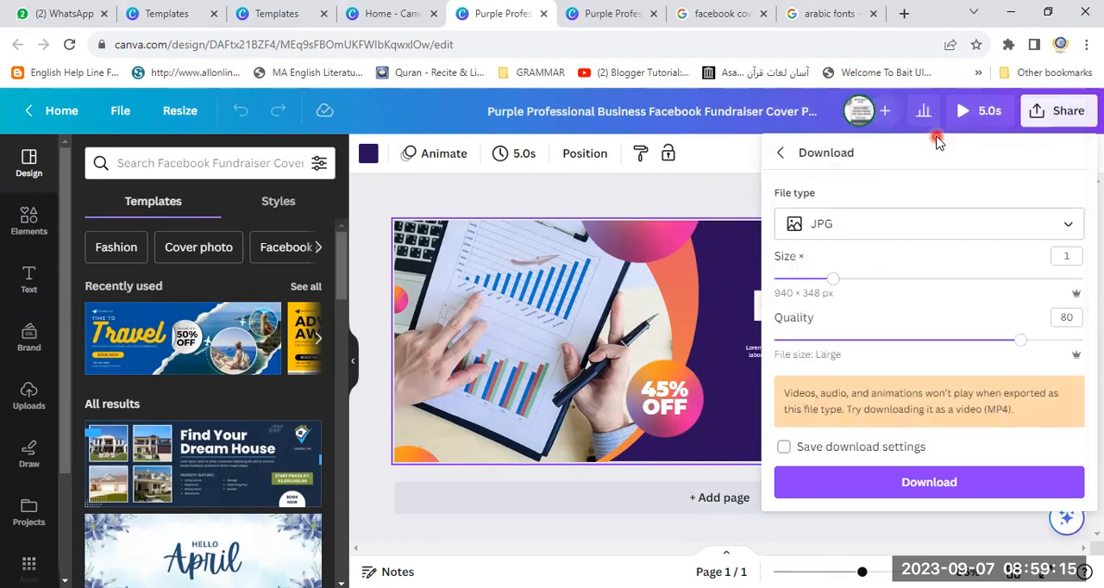
- Download the cover photo and save the JPEG in the ad 1 folder on Local Disk (E:)
click(906, 485)
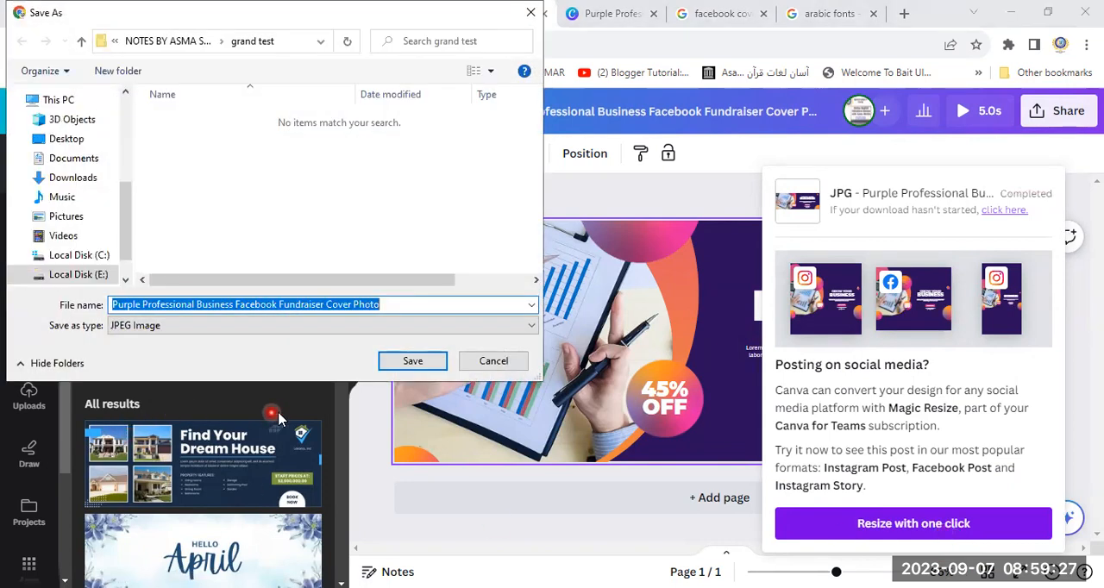
click(90, 281)
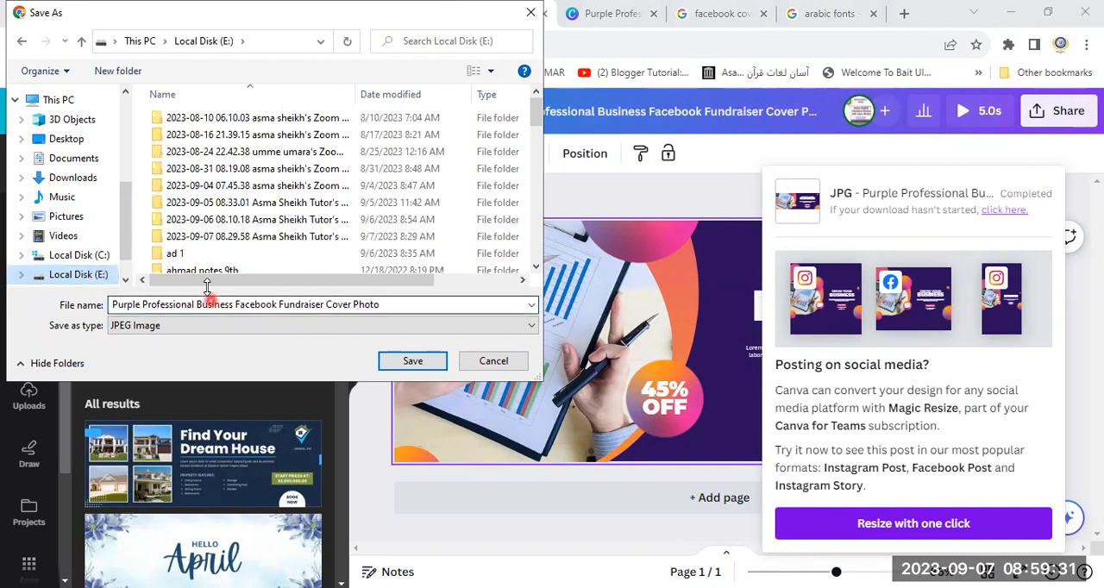
double_click(198, 258)
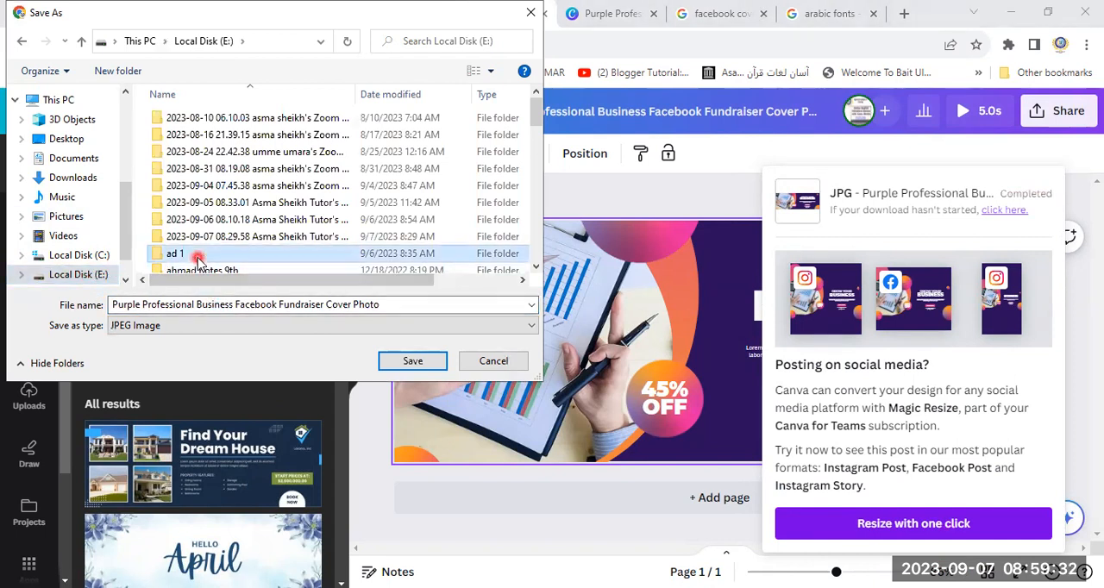
click(412, 361)
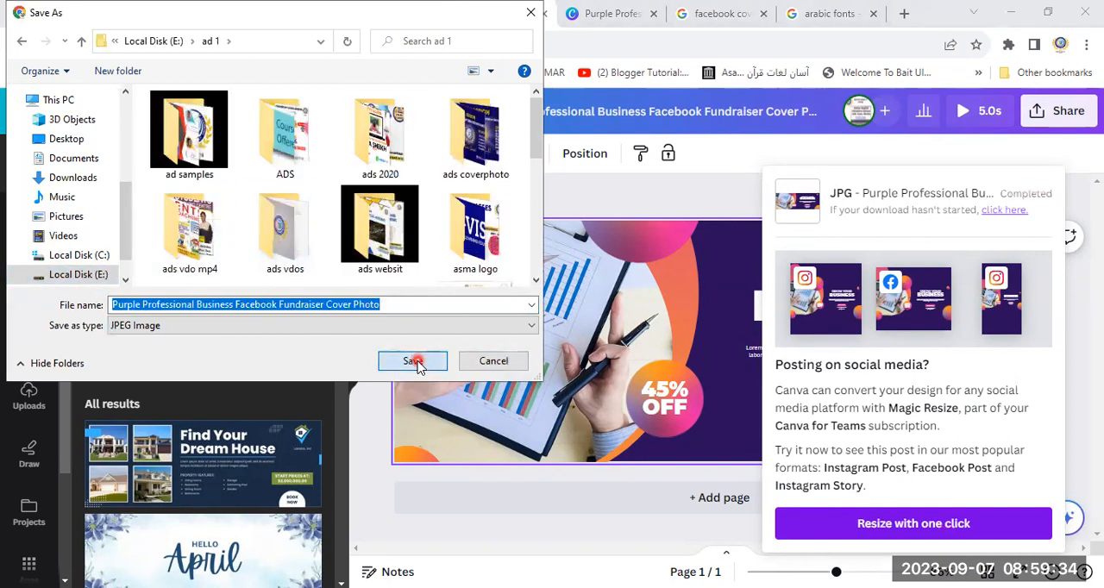
- Resize the design for the suggested social media formats with the one-click option, continue editing and dismiss the Magic Resize tip
click(902, 525)
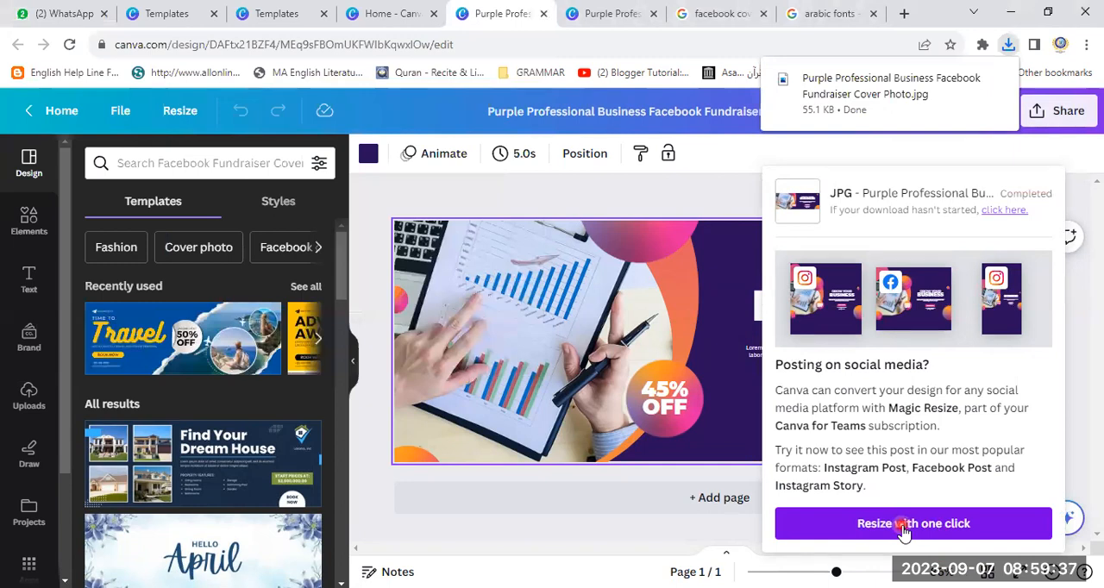
click(902, 525)
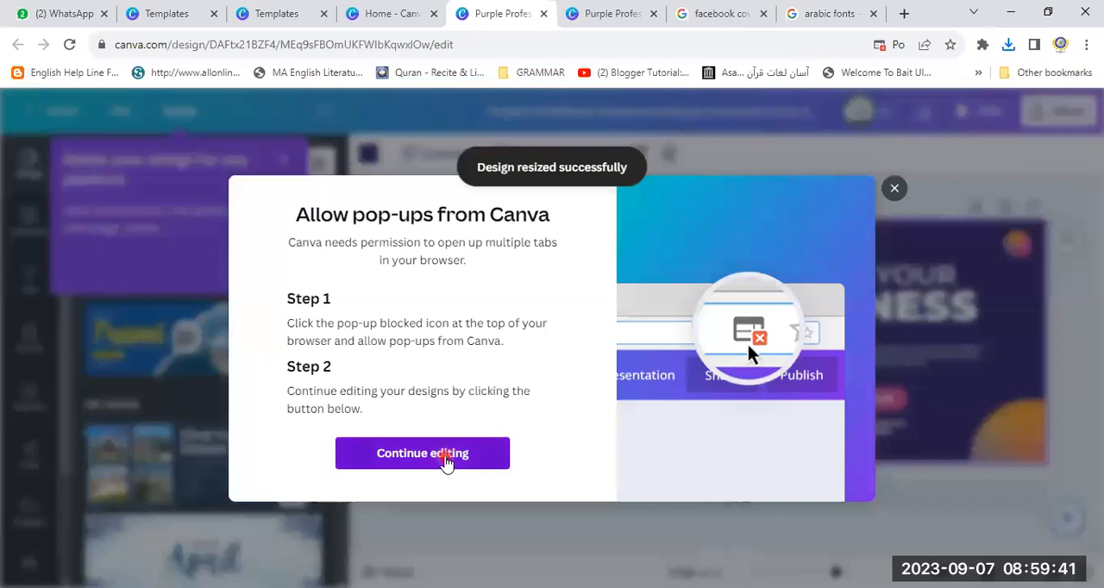
click(445, 457)
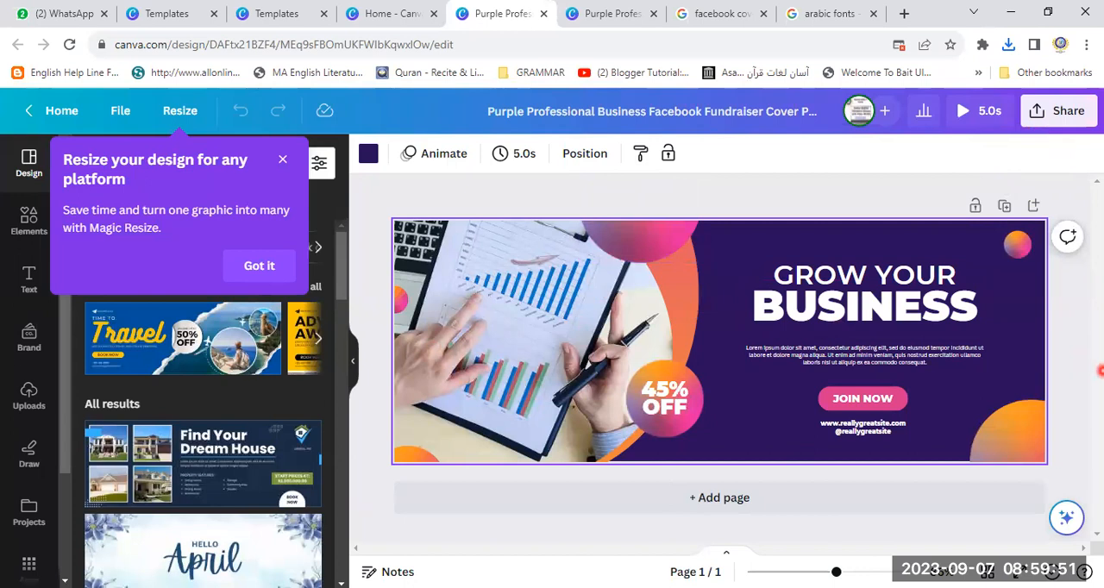
click(247, 273)
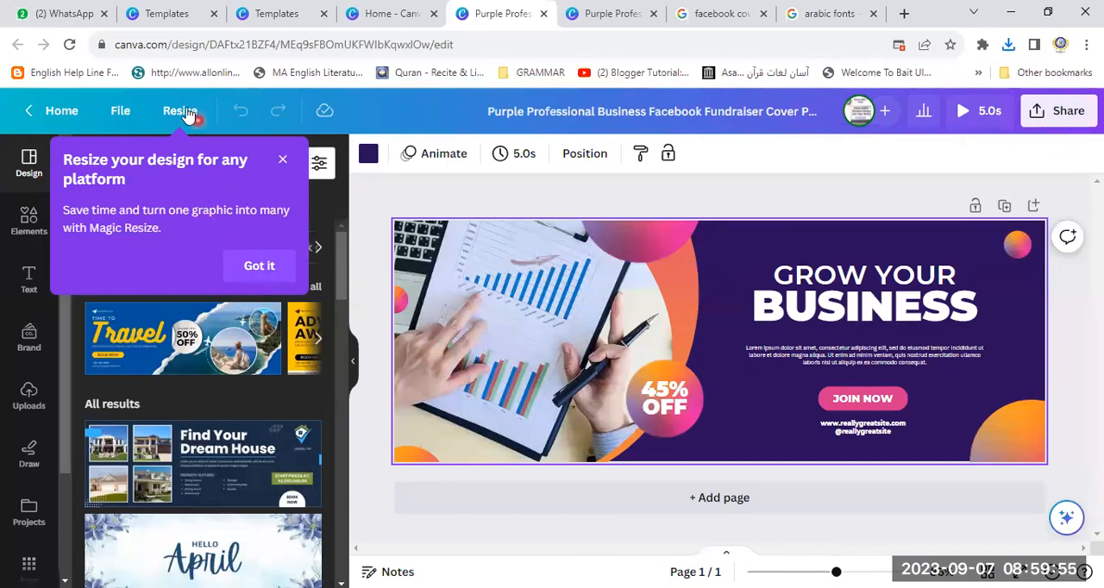
click(249, 275)
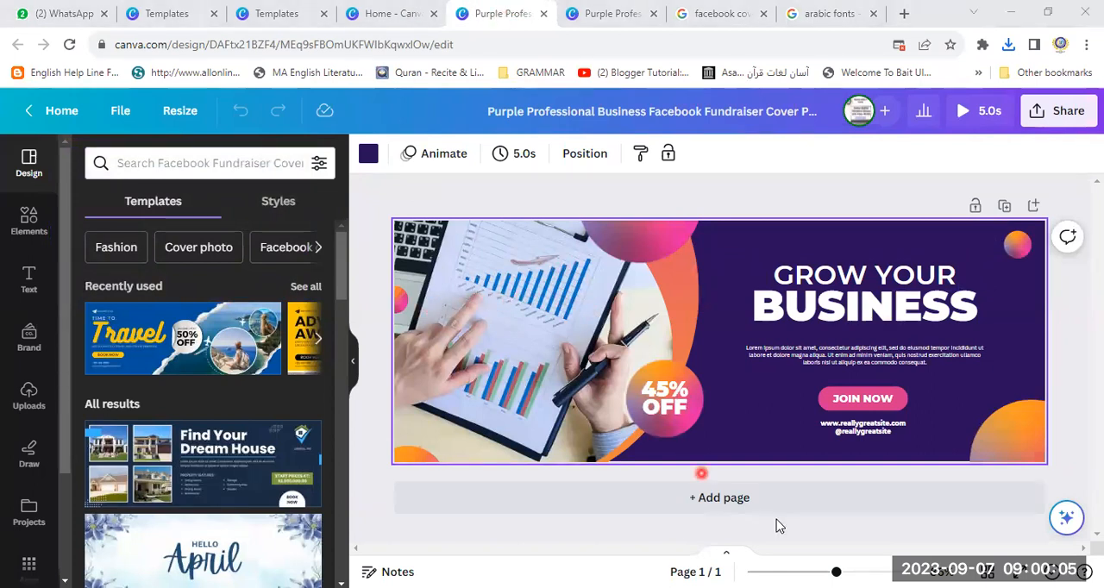
- Add a second page and set its background to the light blue photo color
click(735, 505)
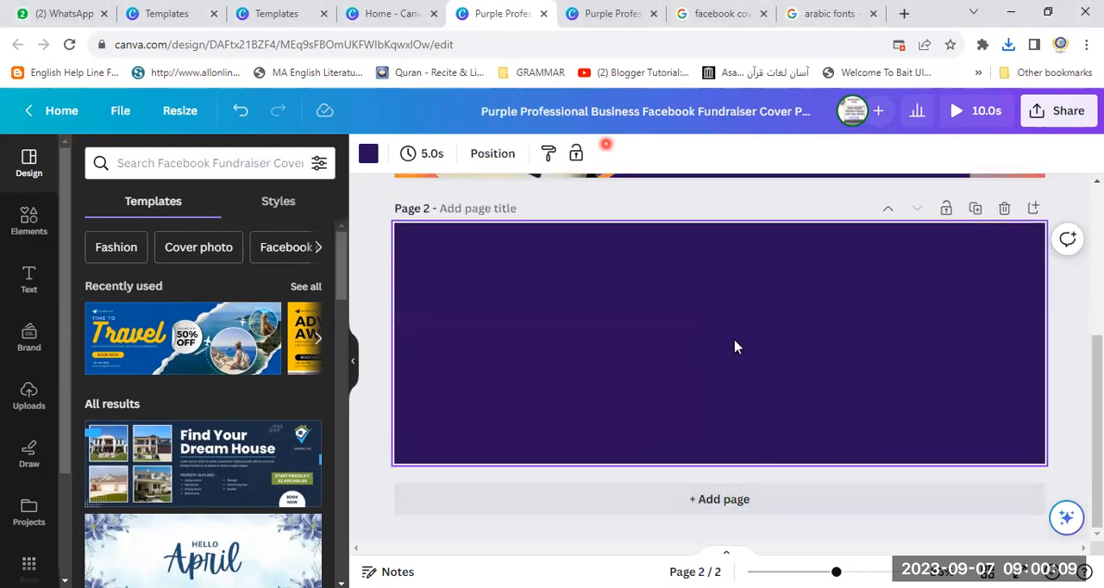
click(368, 153)
click(269, 251)
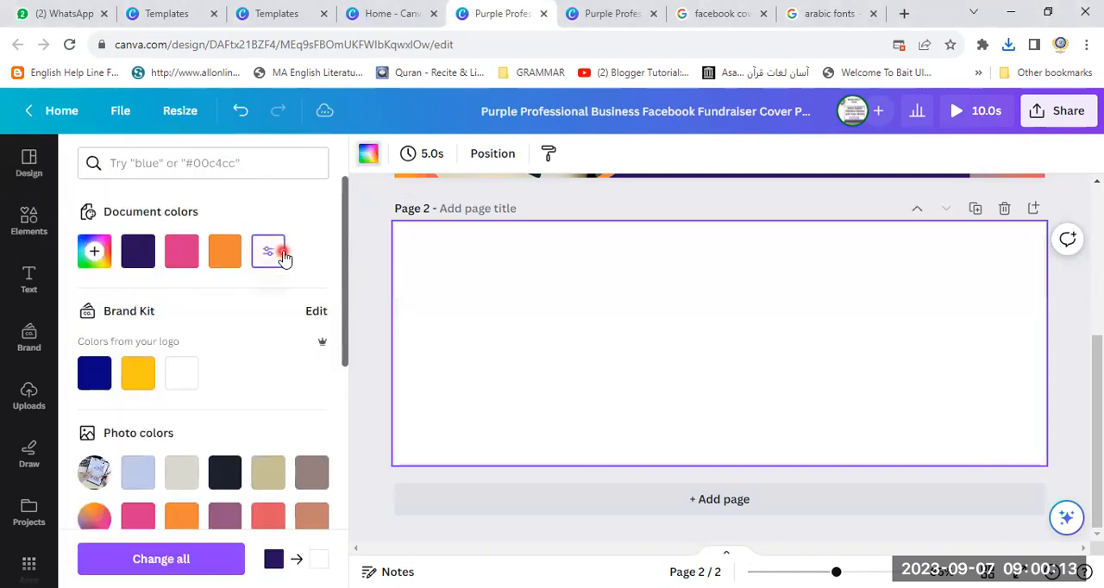
click(226, 251)
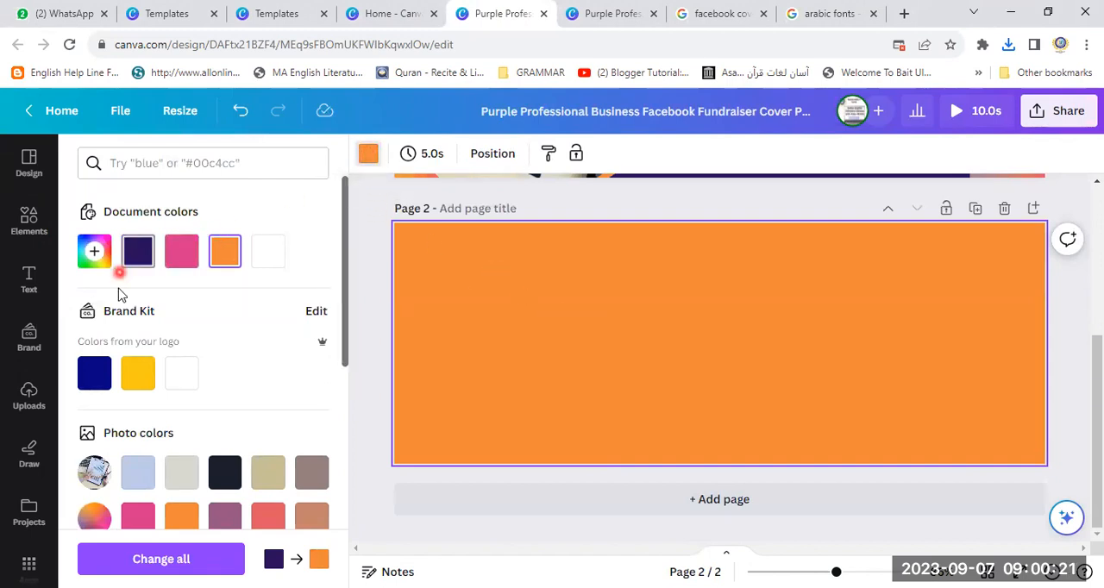
click(180, 474)
click(129, 477)
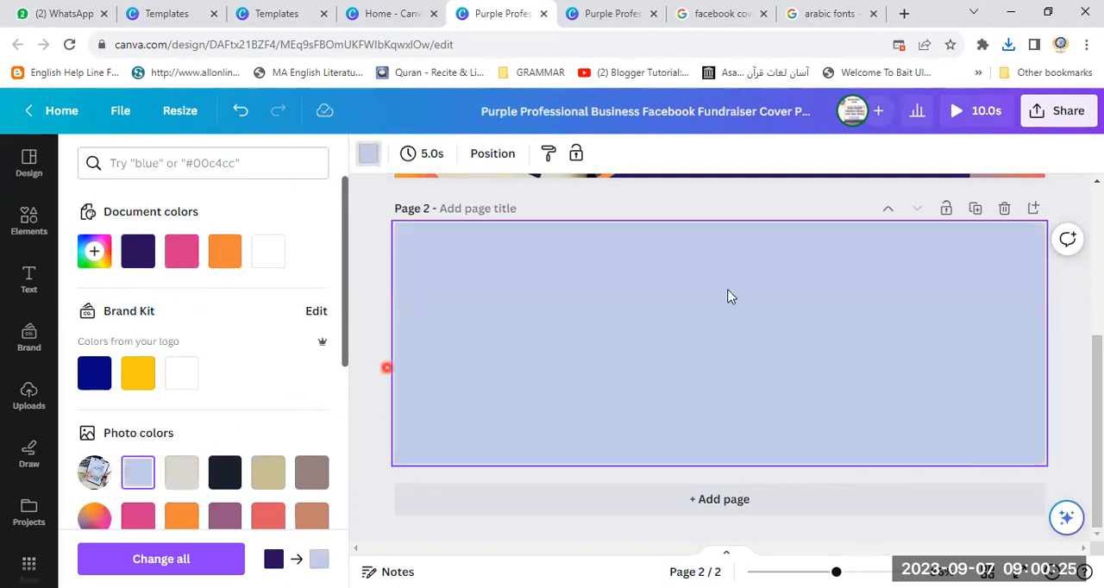
- Create a resized copy of the design in the Instagram Post (Square) format, 1080 × 1080 px
drag(1099, 418, 1099, 267)
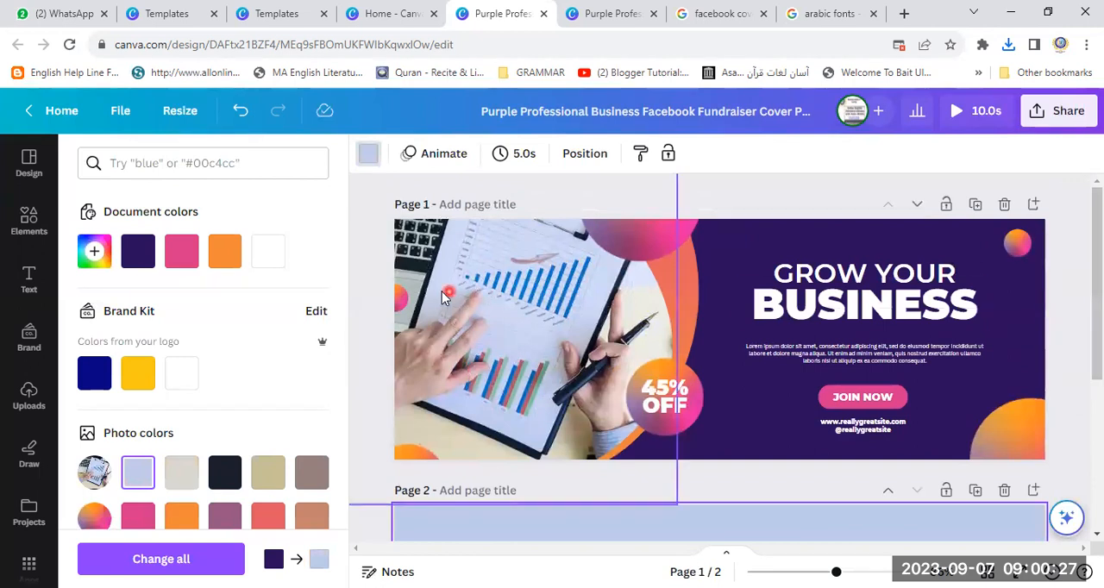
click(858, 241)
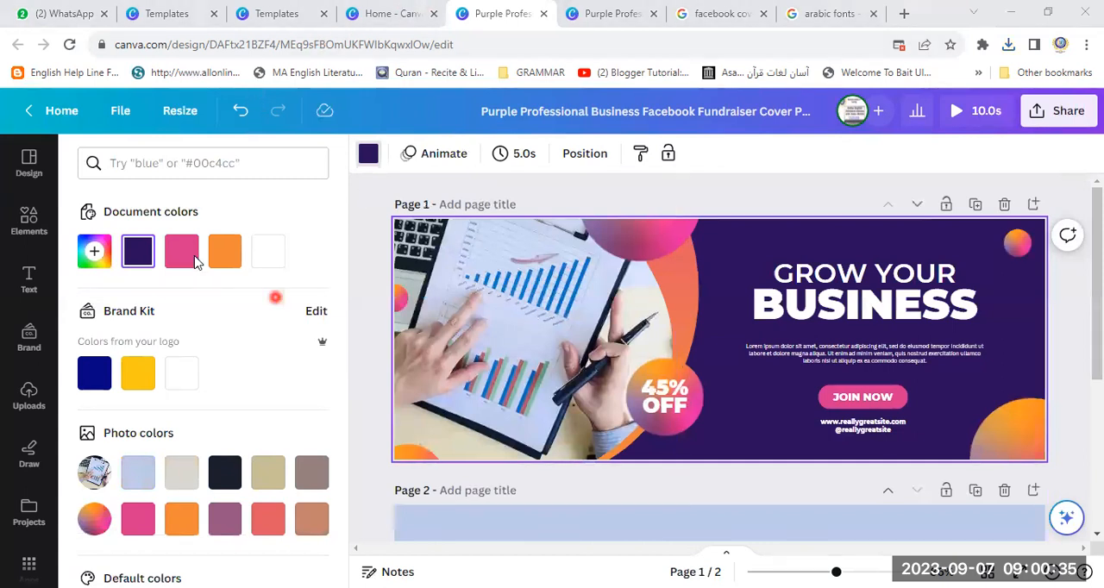
click(176, 119)
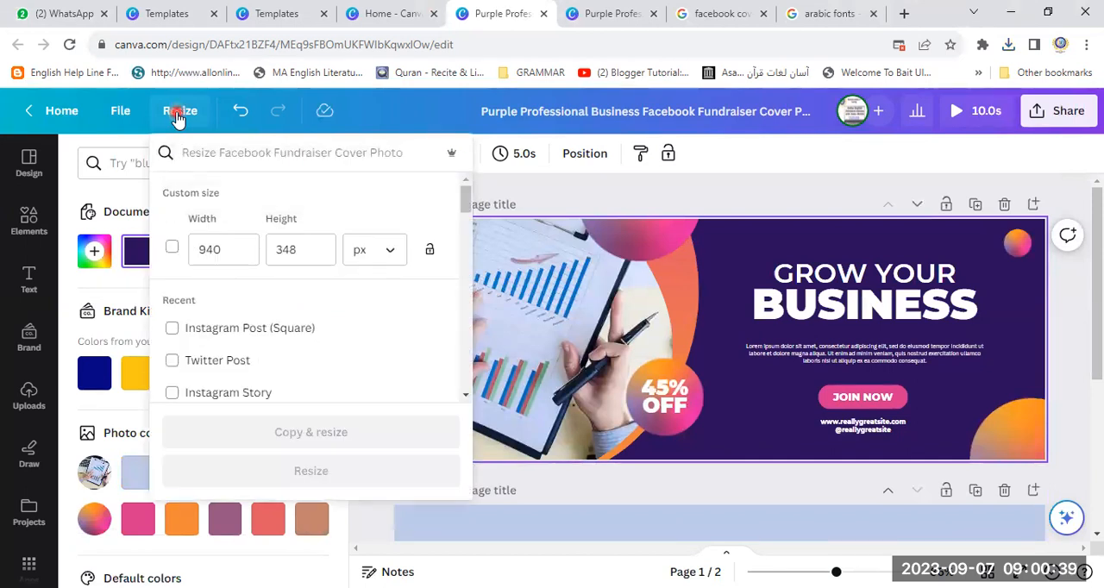
click(173, 332)
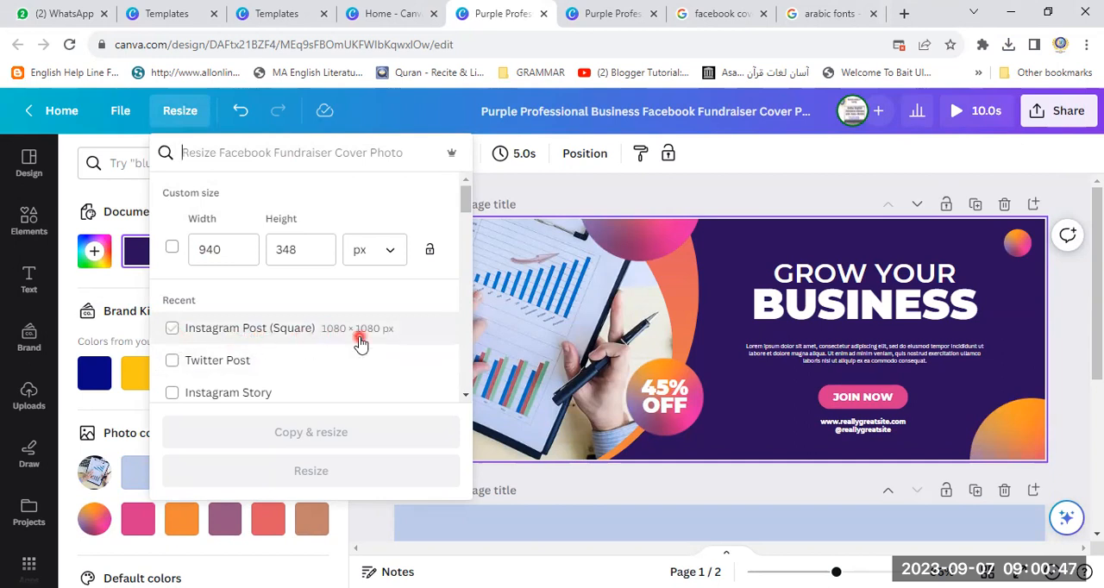
click(172, 331)
click(172, 333)
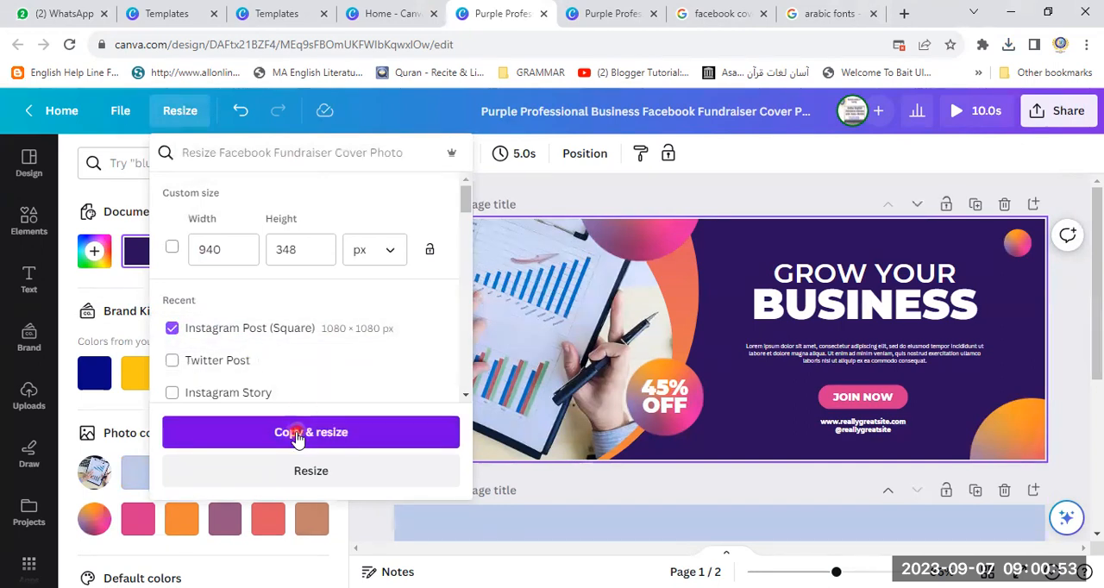
click(298, 432)
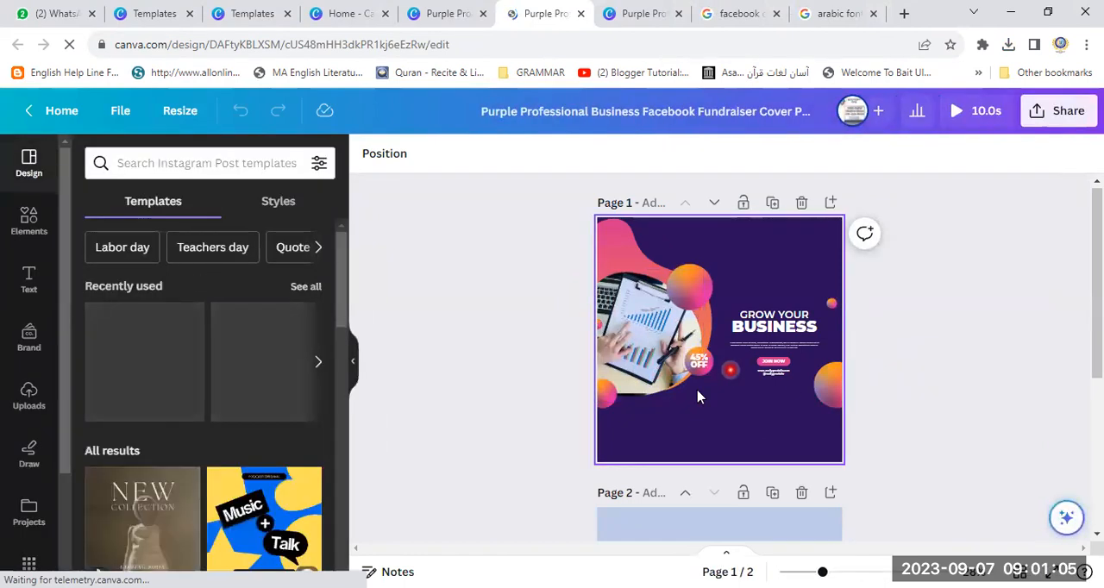
- Download all pages of the square Instagram copy as JPG
click(712, 422)
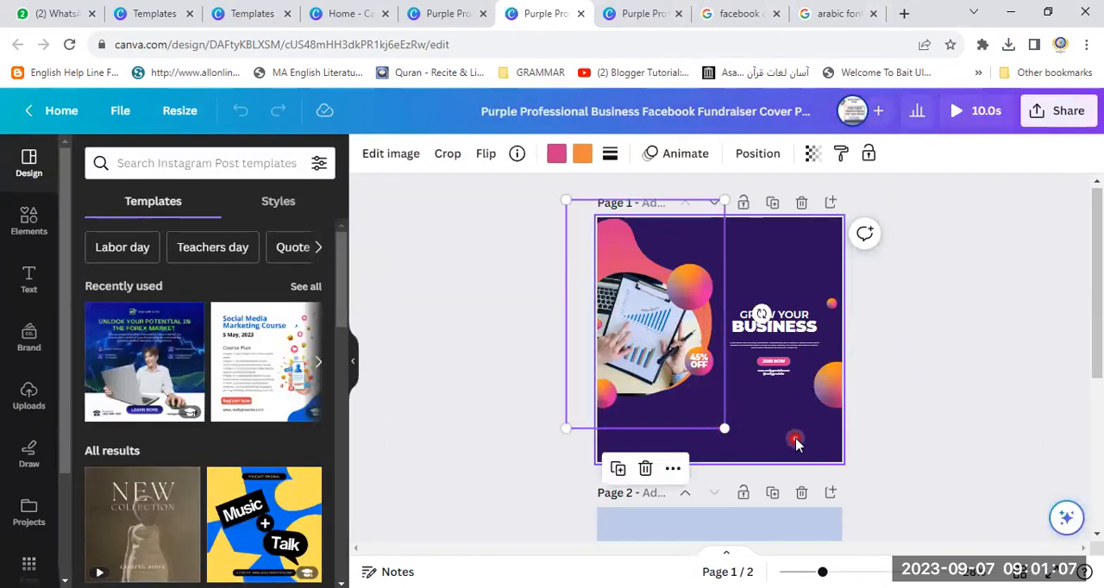
click(795, 444)
click(1068, 110)
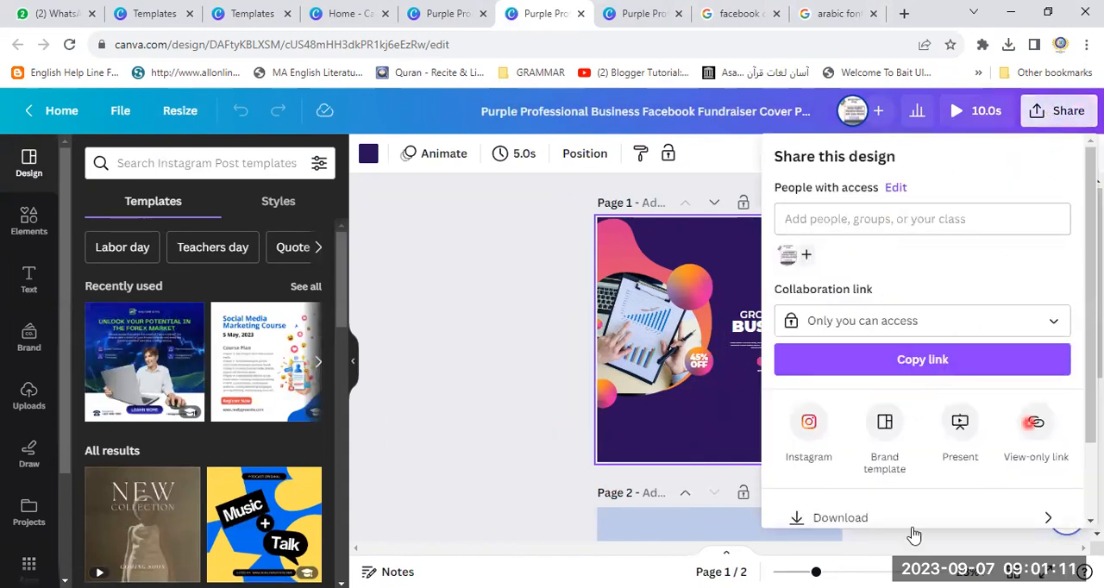
click(833, 519)
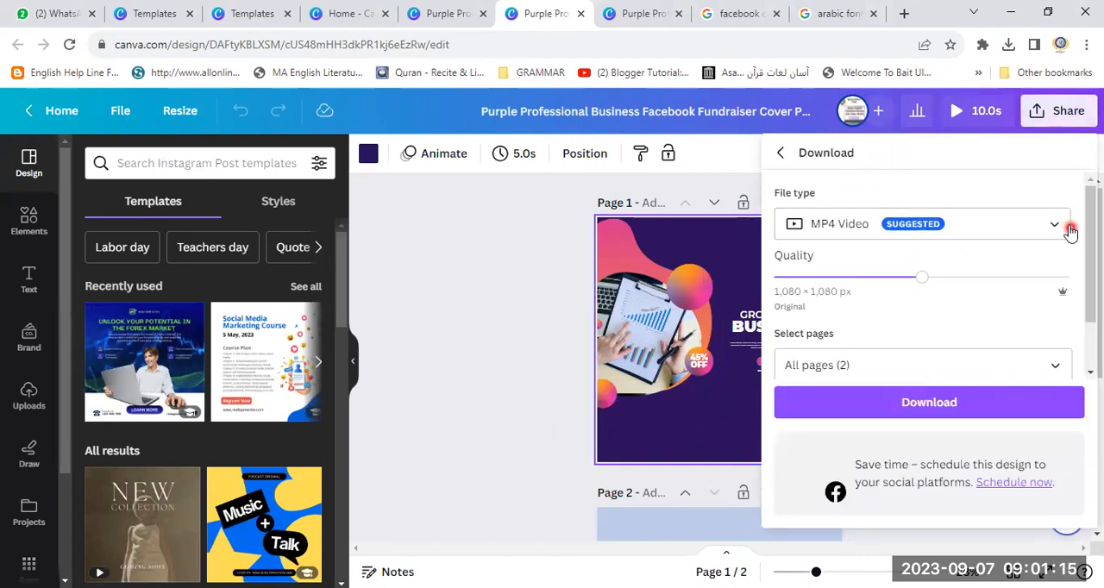
click(1067, 226)
click(903, 140)
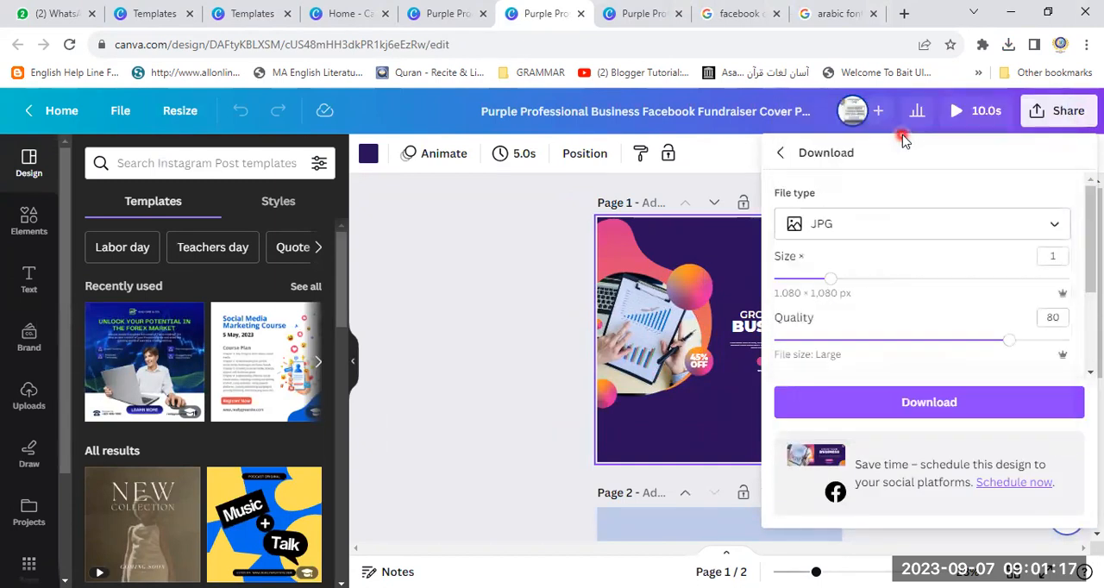
click(952, 409)
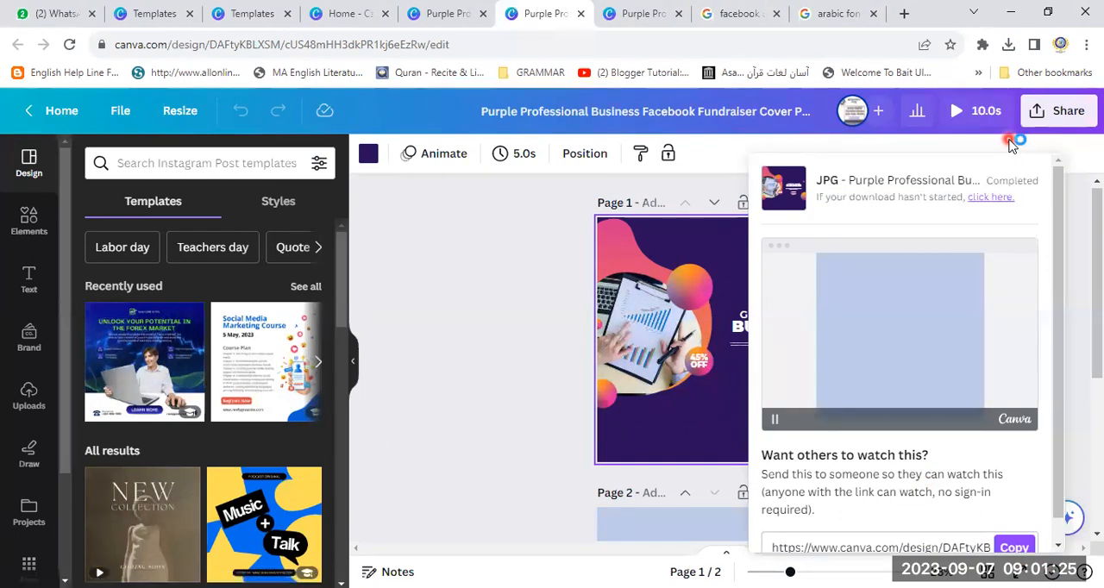
- Finish saving the downloaded design and open facebook.com in the browser tab showing the Google image results
click(394, 365)
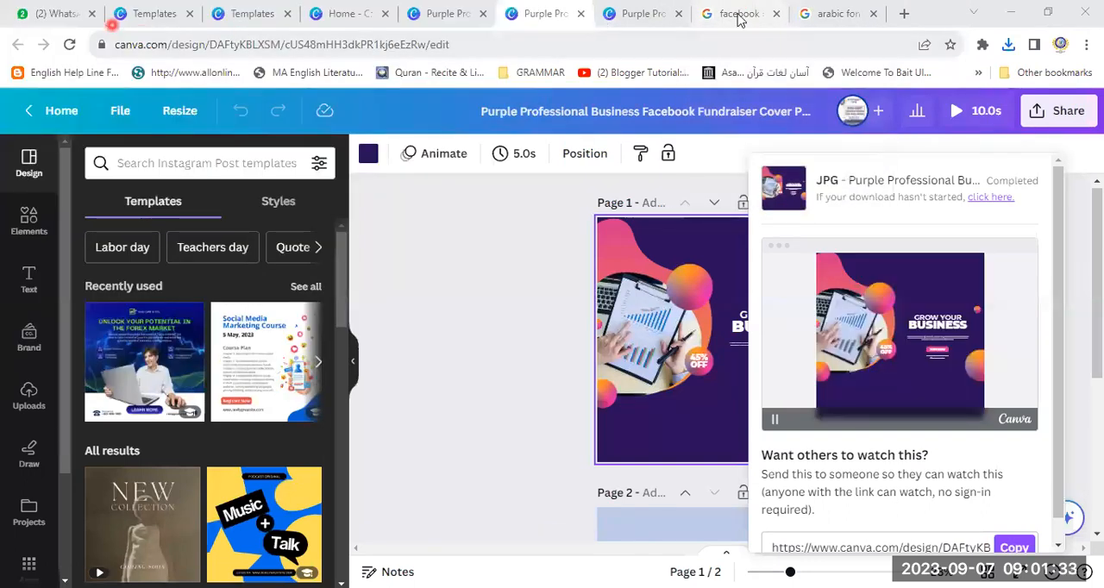
click(739, 14)
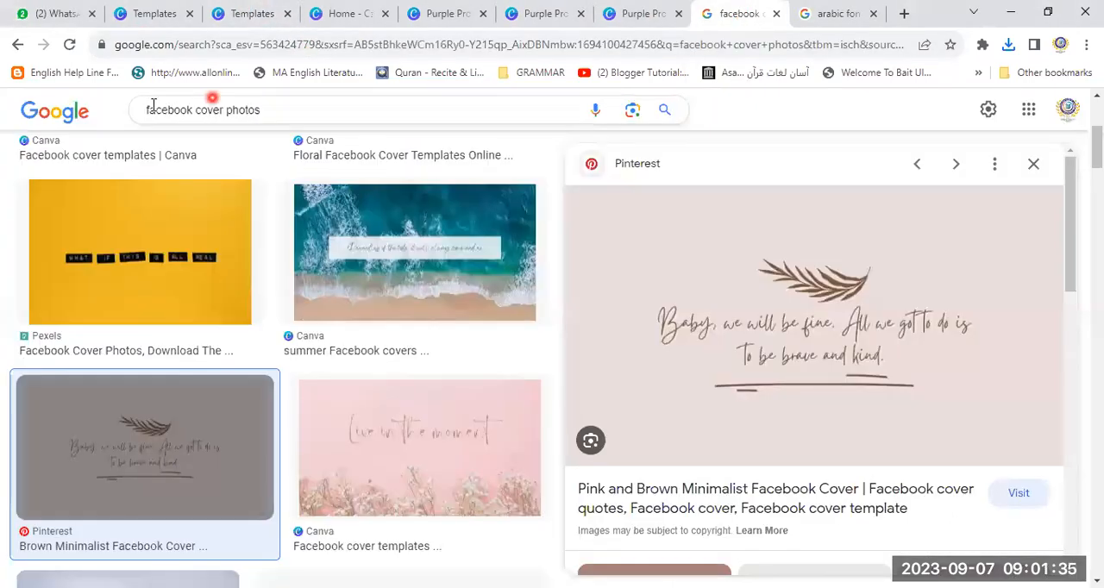
click(148, 44)
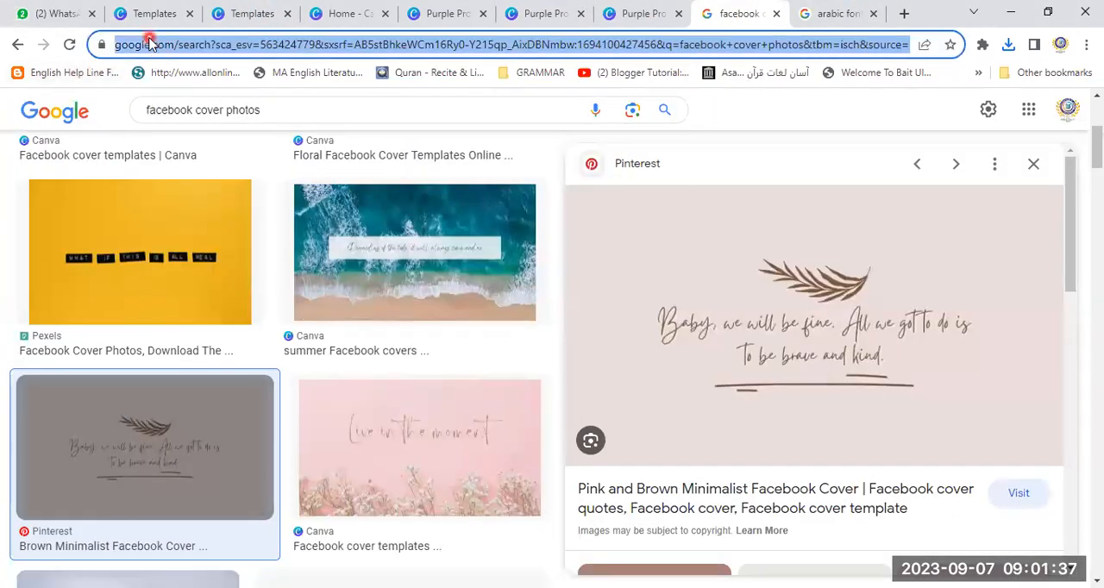
text(face)
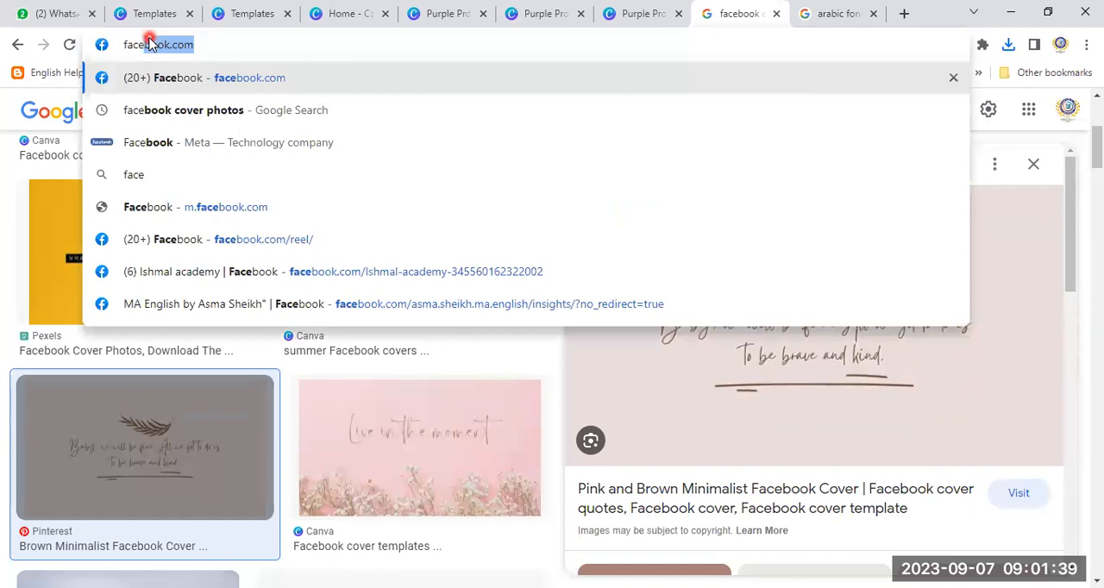
key(Return)
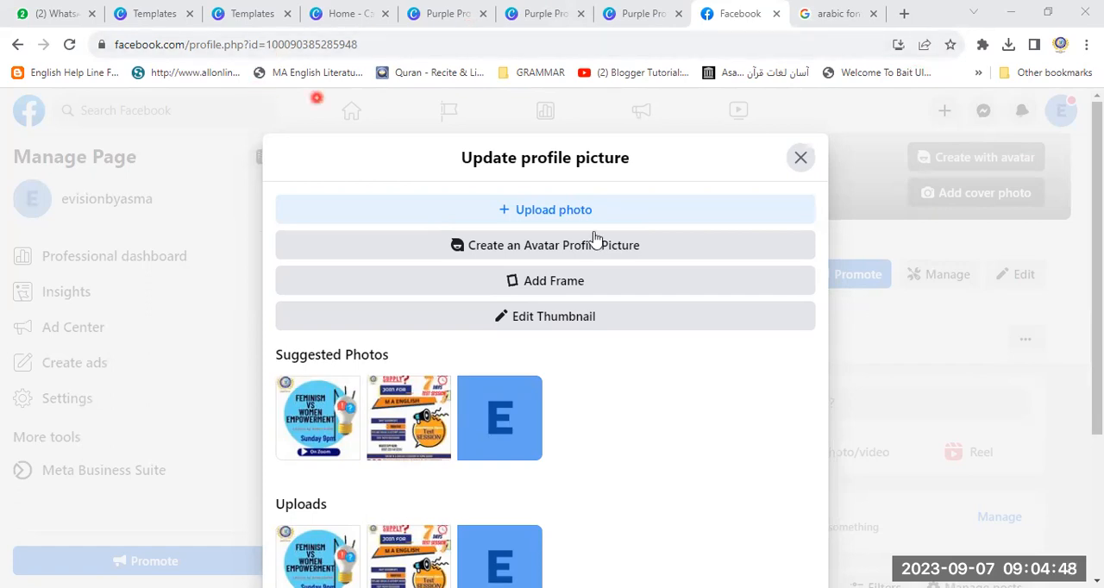
- Upload the White and Black Simple Education Logo image from the ad 1 folder on Local Disk (E:) as the page's profile picture
click(546, 211)
click(79, 303)
click(293, 219)
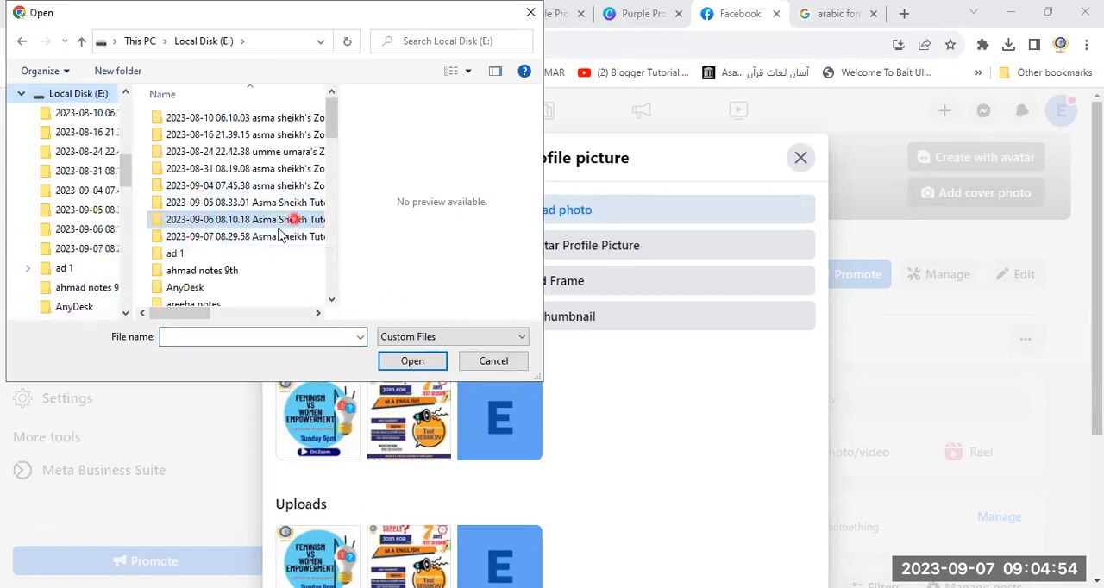
double_click(210, 253)
drag(332, 110, 346, 312)
click(290, 253)
double_click(290, 252)
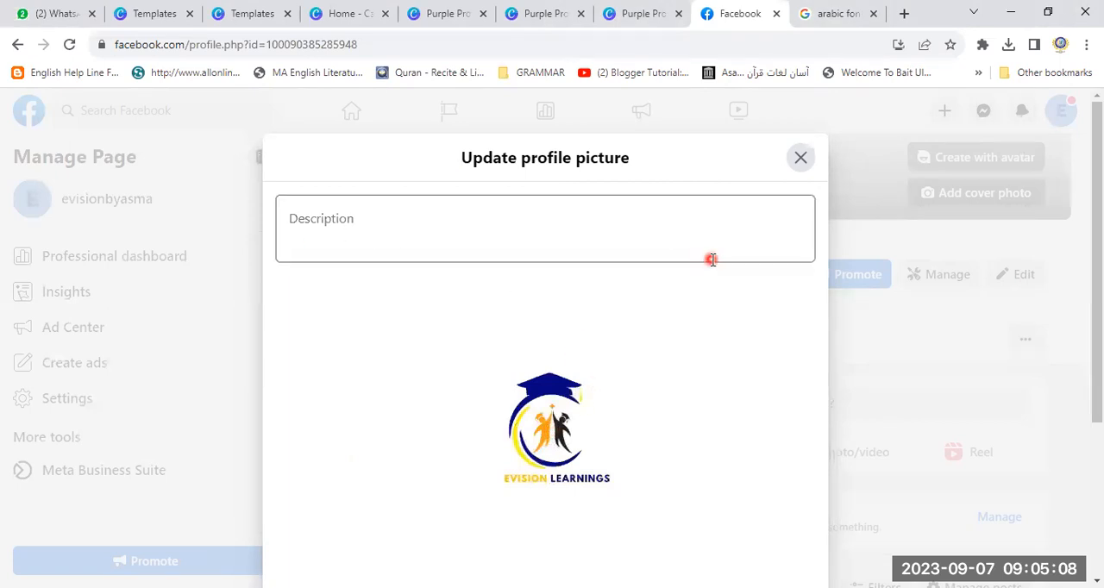
- Enlarge the logo to a little under half of the zoom range and save it as the profile picture
scroll(1098, 256, down, 3)
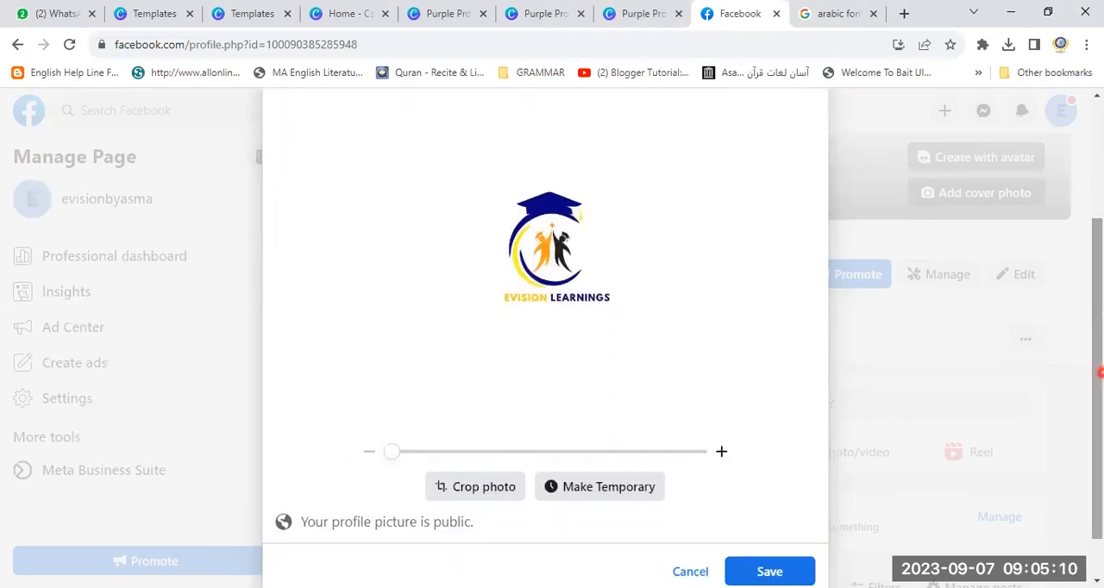
drag(394, 457, 525, 457)
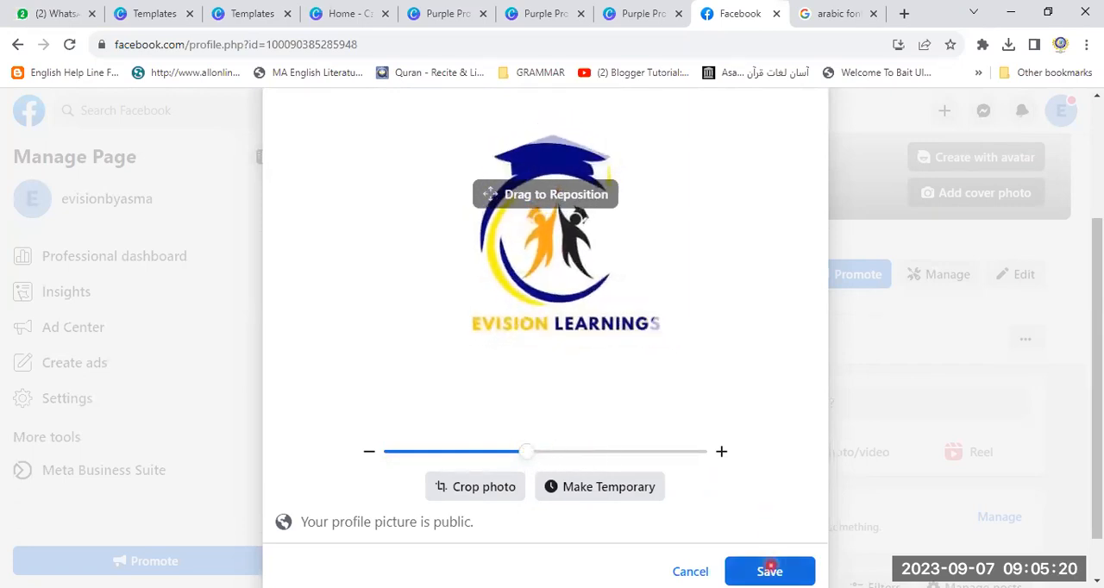
click(764, 572)
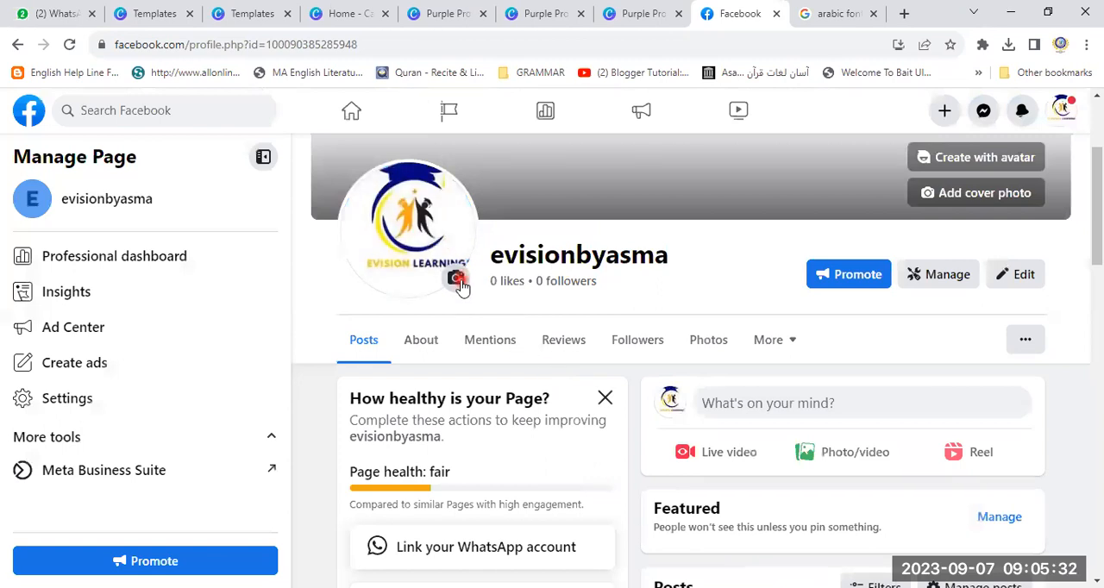
- Start a new profile picture update and upload the White and Black Simple Education Logo image from the ad 1 folder again
click(457, 280)
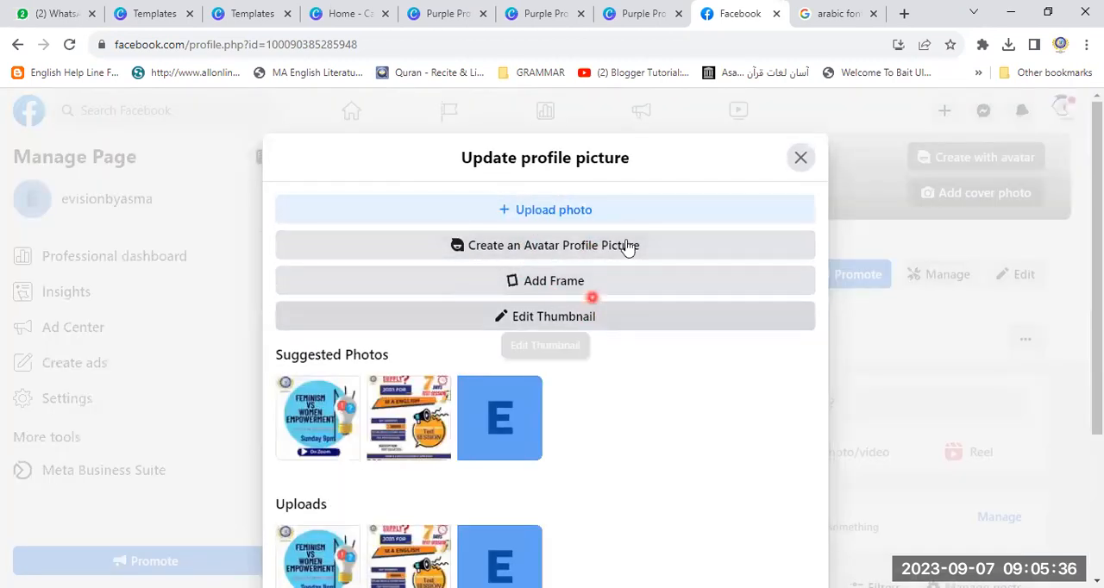
click(572, 211)
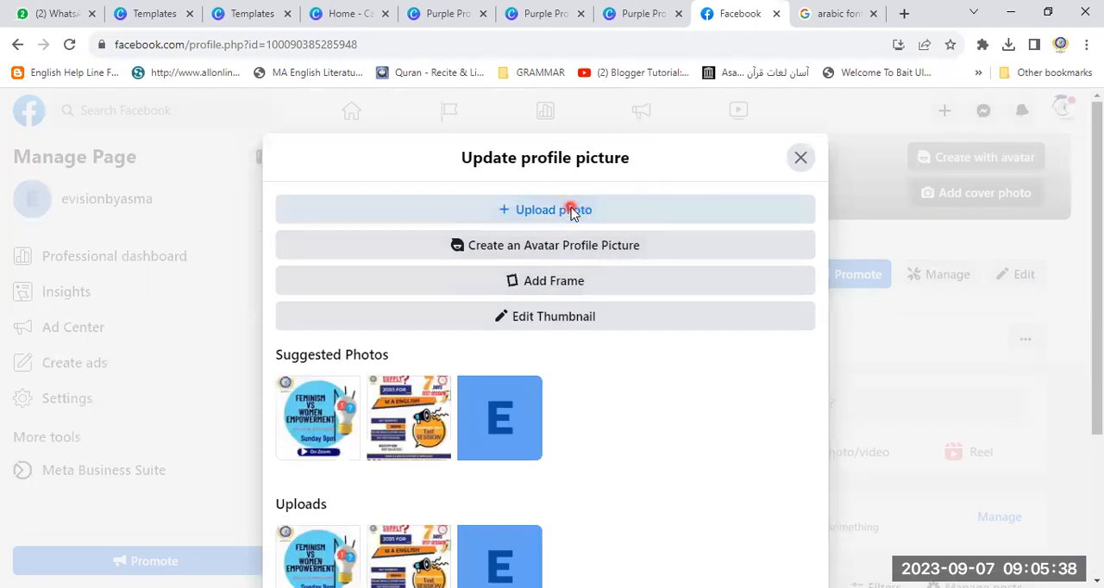
drag(330, 116, 336, 177)
drag(342, 223, 342, 310)
click(287, 249)
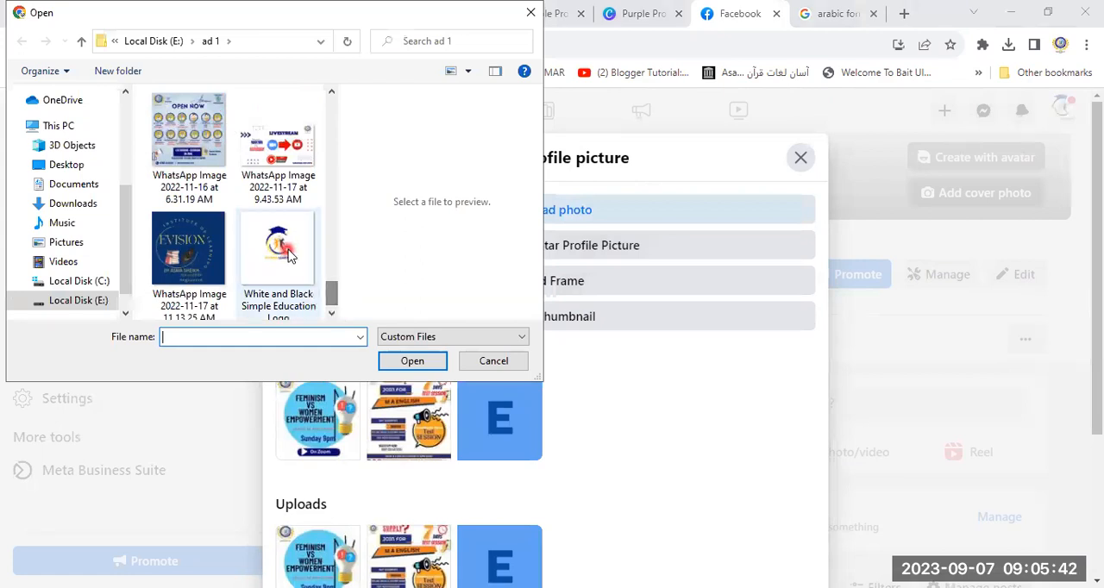
double_click(288, 251)
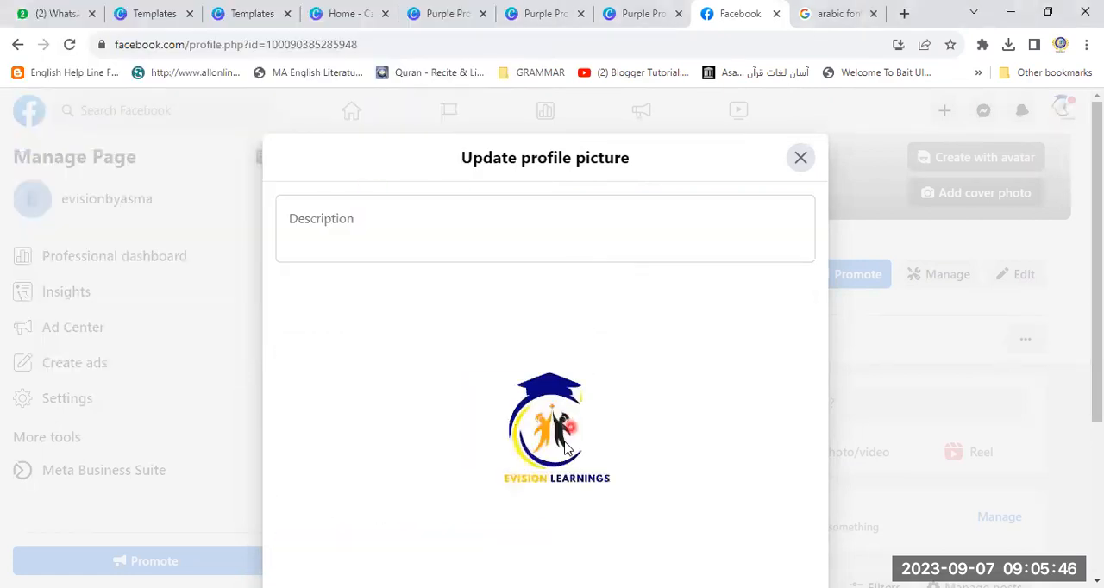
- Enlarge the logo to about a quarter of the zoom range so it fits the circle, and save the profile picture
scroll(1098, 255, down, 2)
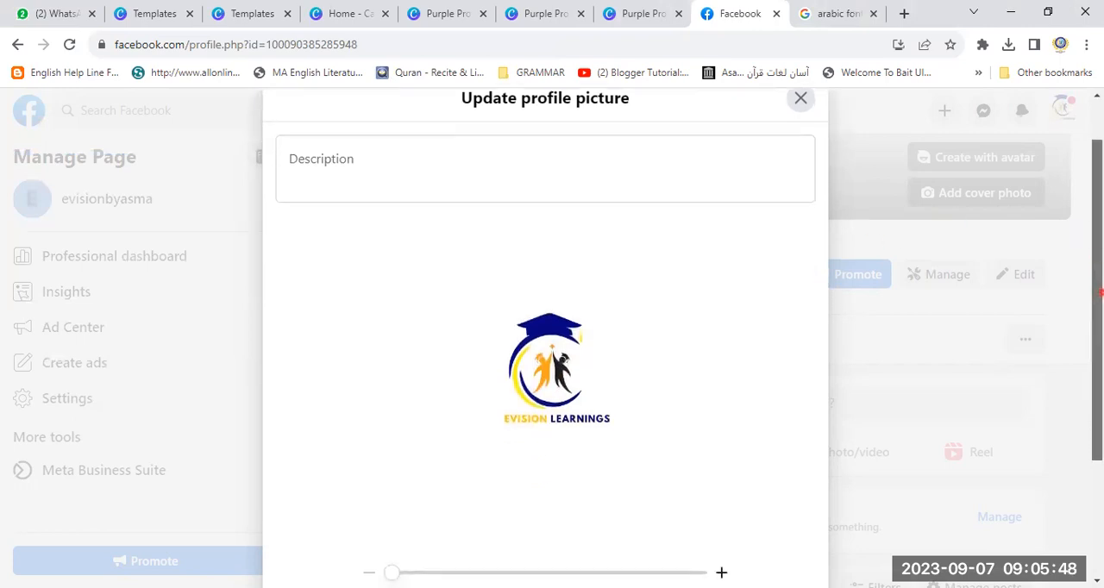
click(394, 468)
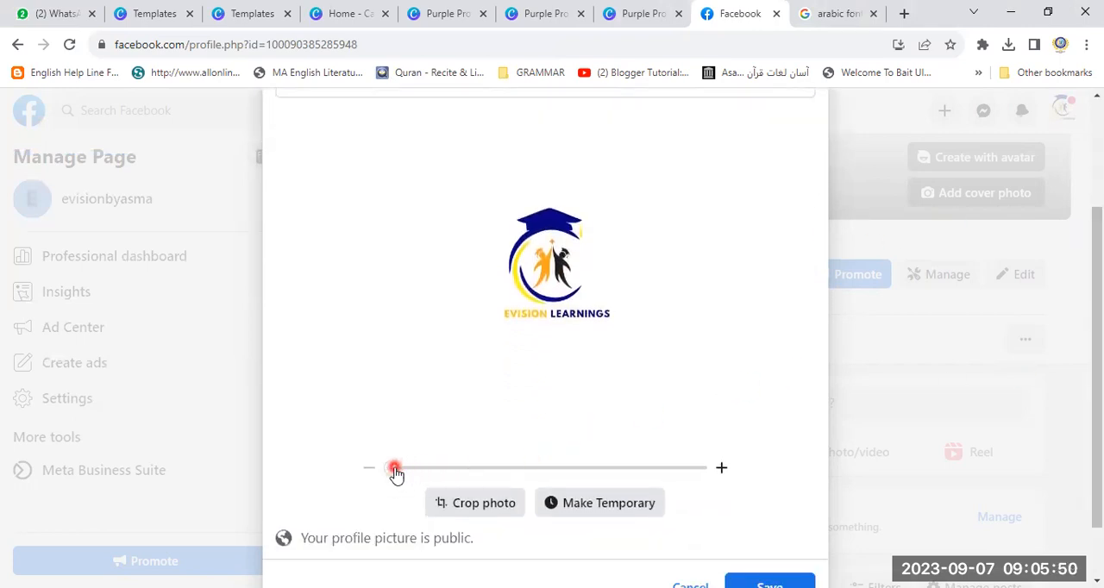
drag(393, 472, 478, 473)
click(809, 579)
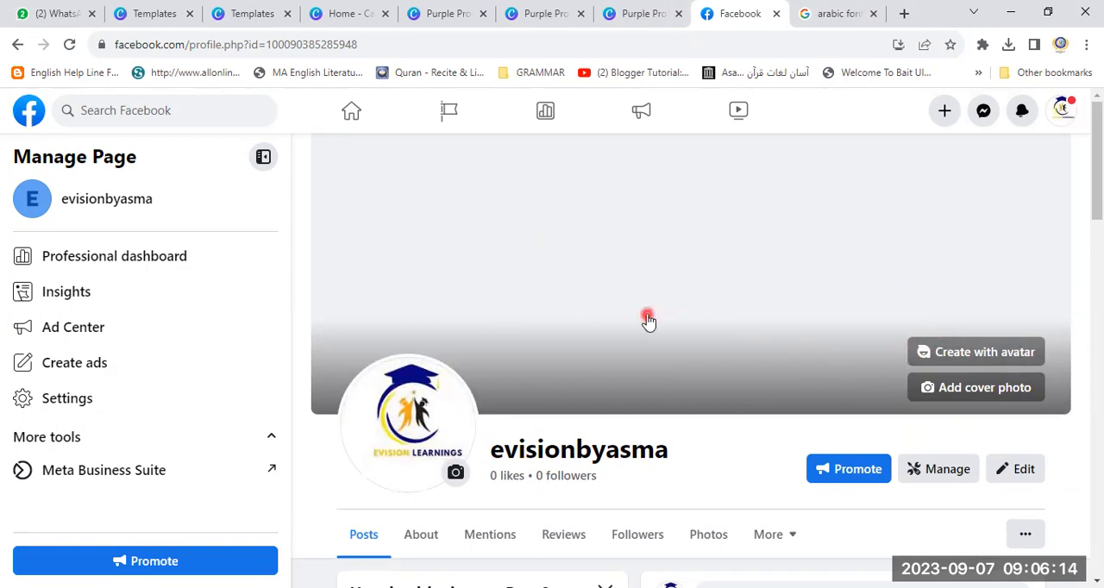
click(965, 389)
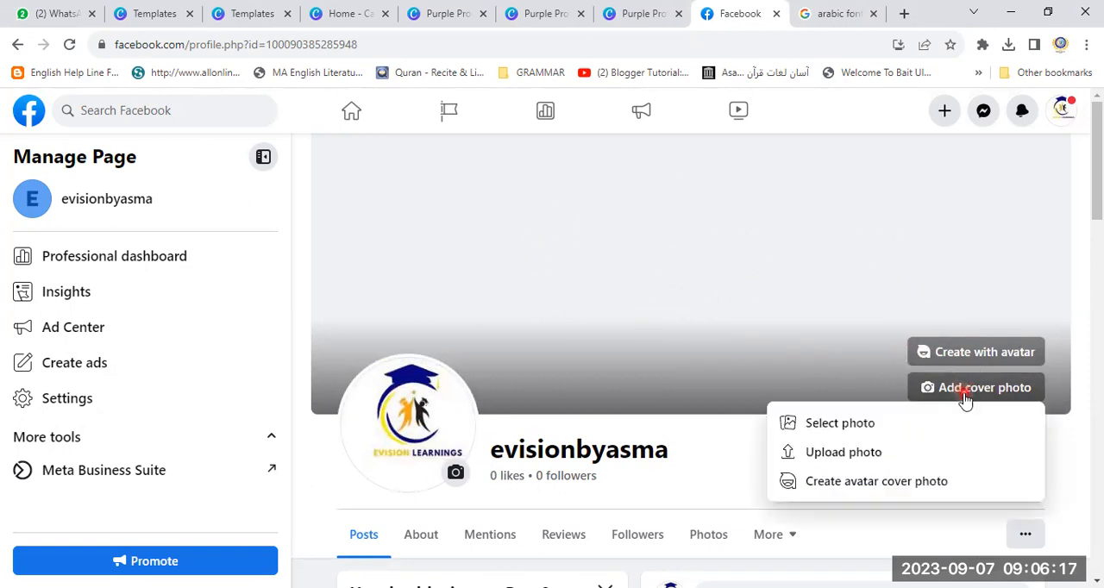
click(854, 423)
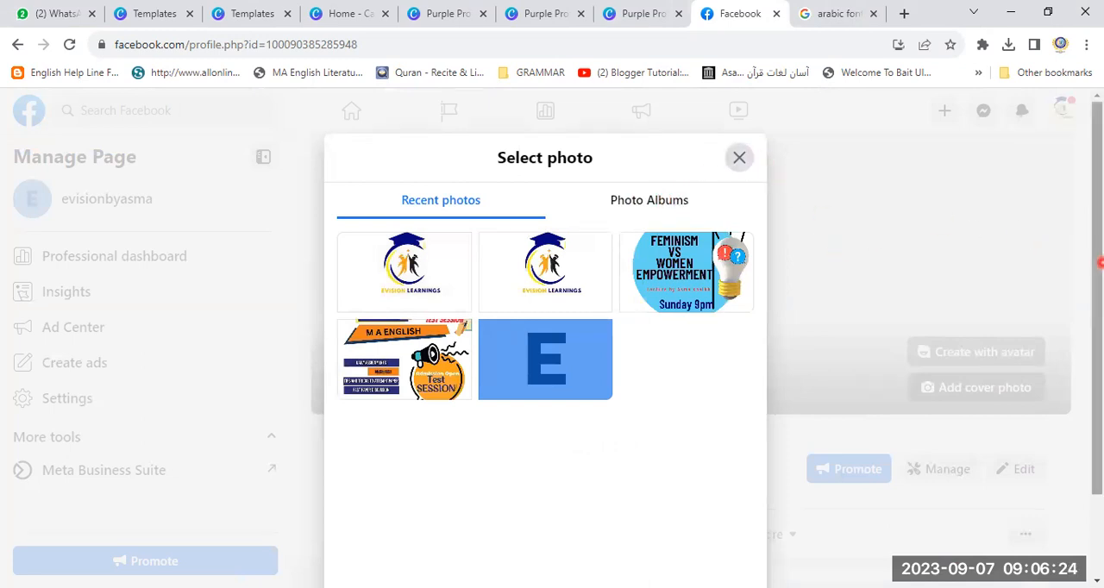
scroll(1045, 250, down, 1)
scroll(1078, 251, up, 1)
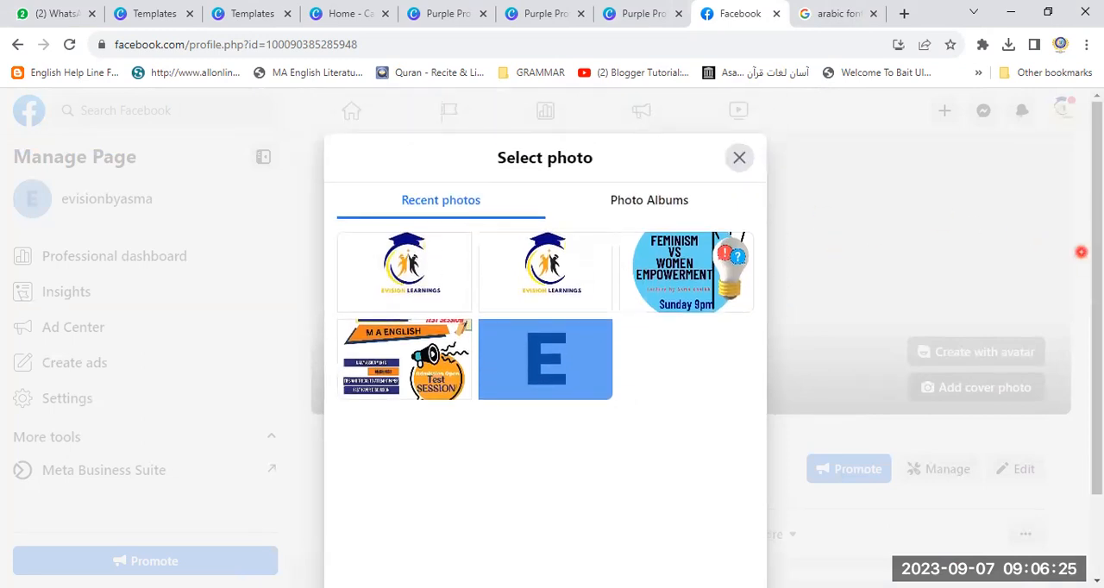
click(670, 207)
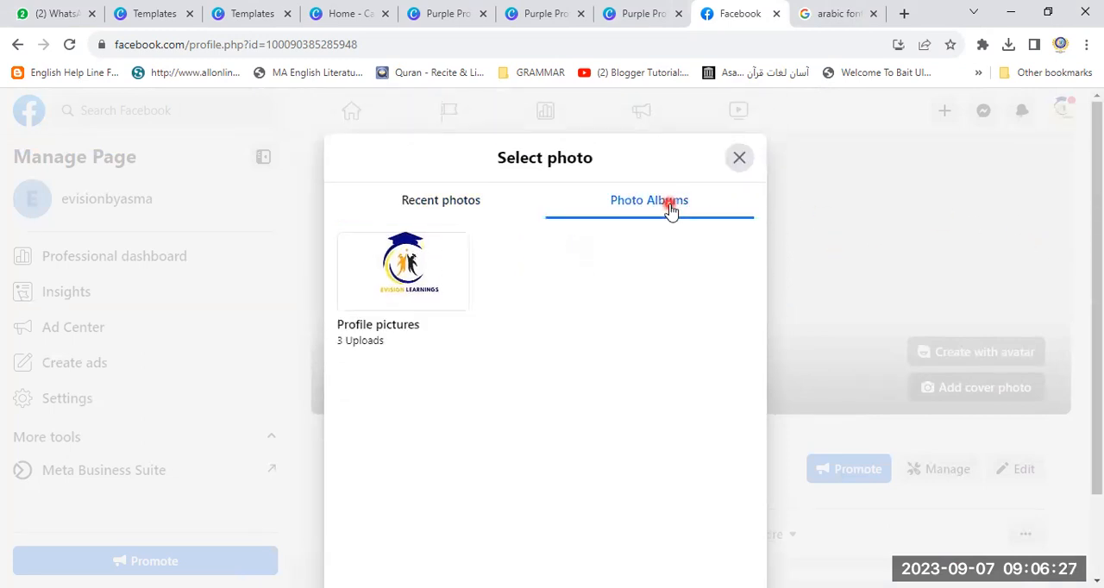
click(740, 157)
- Upload the Purple Professional Business Facebook Fundraiser image from the ad 1 folder as the page's cover photo and save the change
click(958, 384)
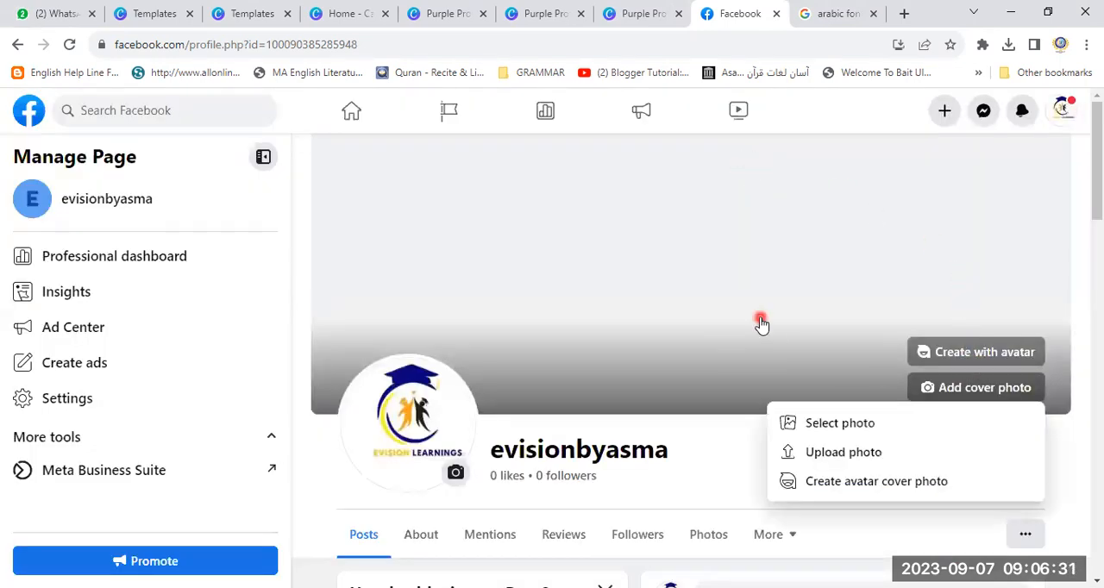
click(800, 455)
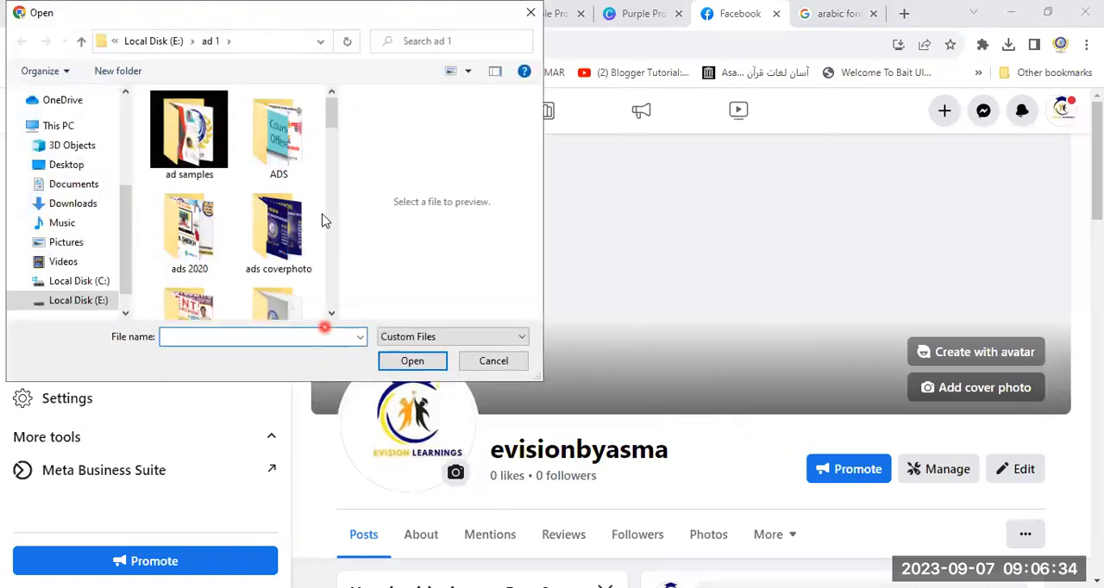
drag(328, 138, 335, 250)
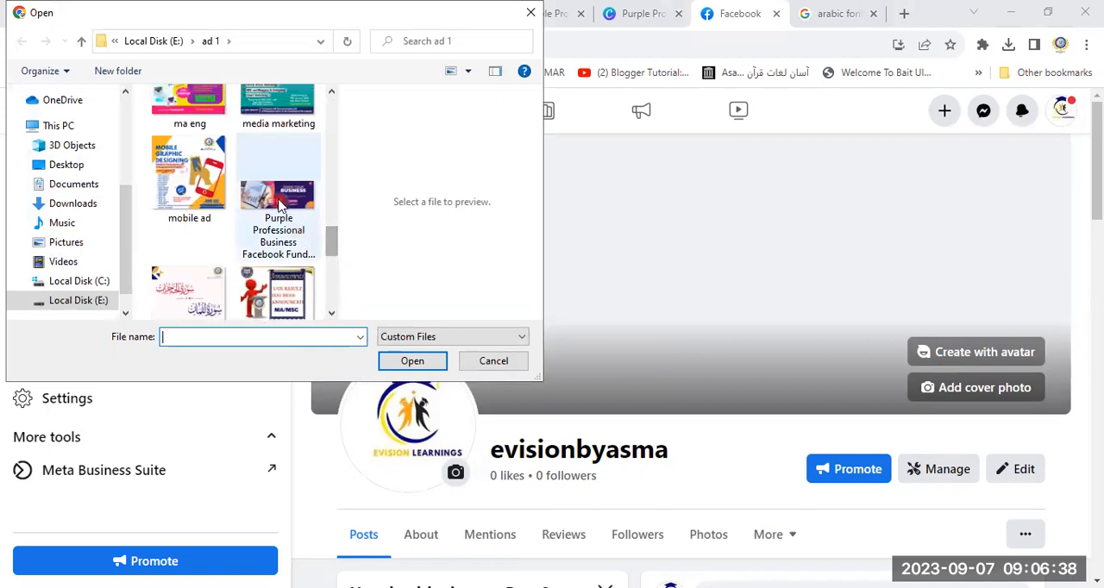
click(278, 201)
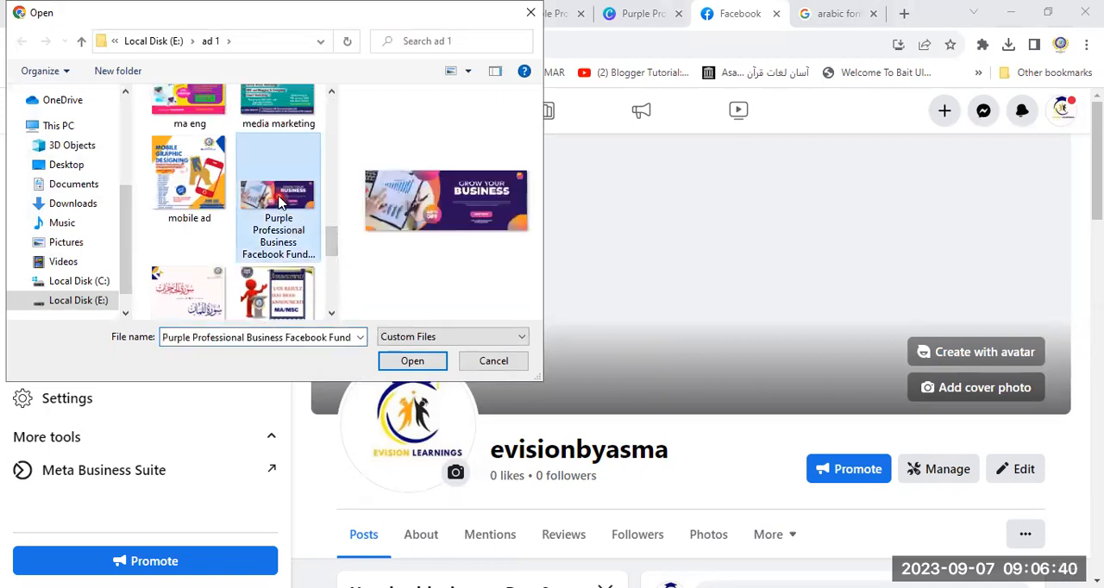
double_click(279, 201)
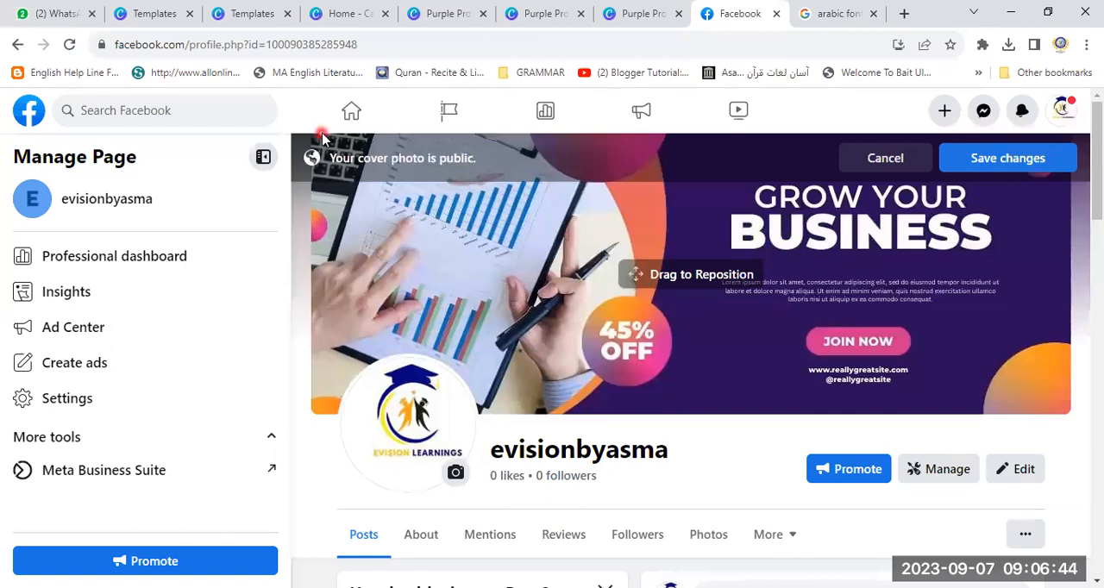
click(1032, 165)
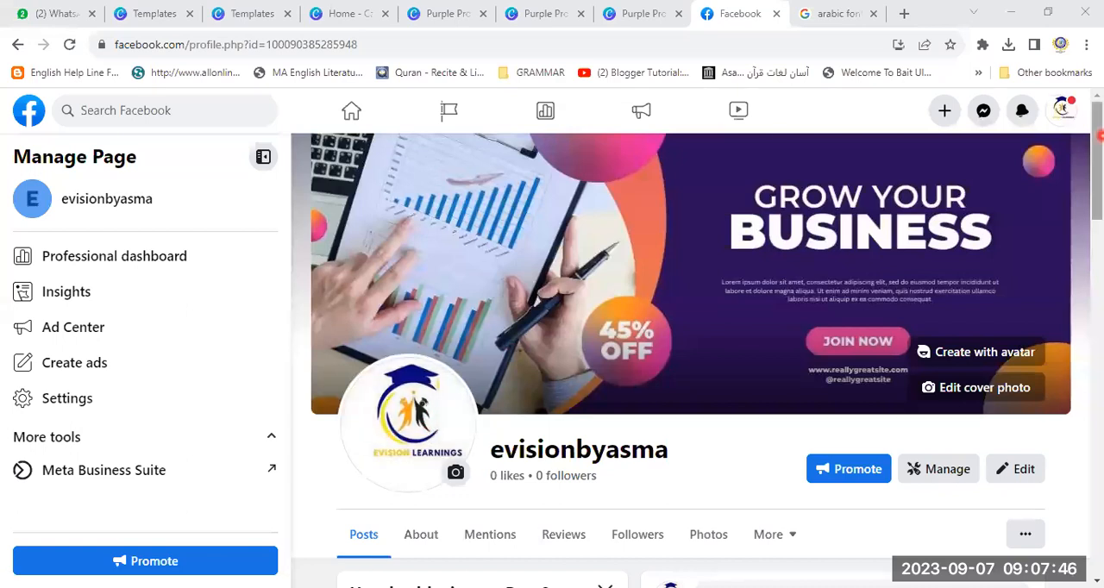
scroll(375, 556, down, 3)
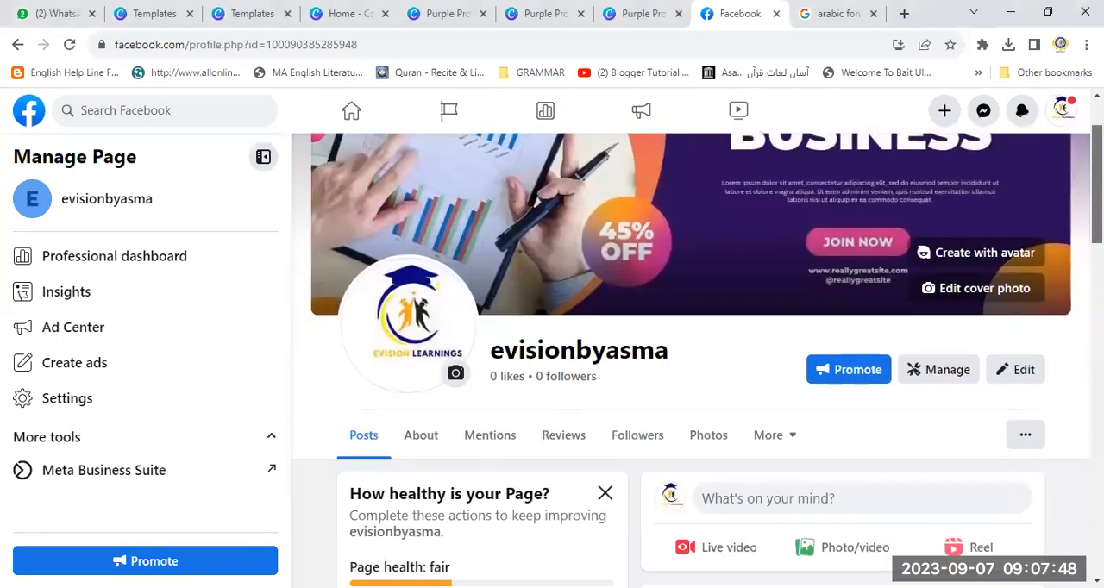
scroll(375, 555, down, 8)
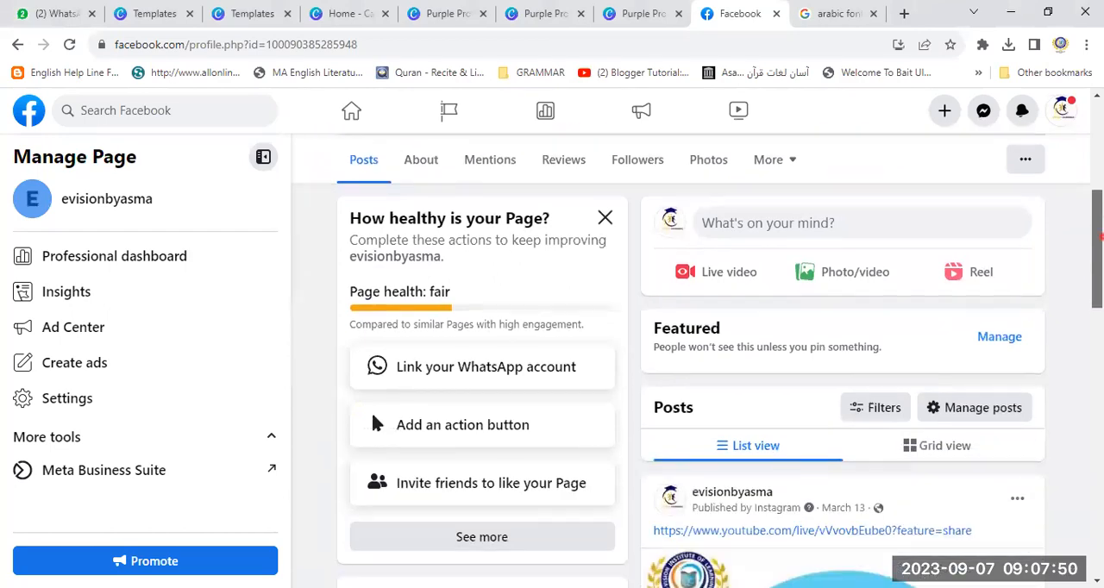
scroll(375, 555, down, 2)
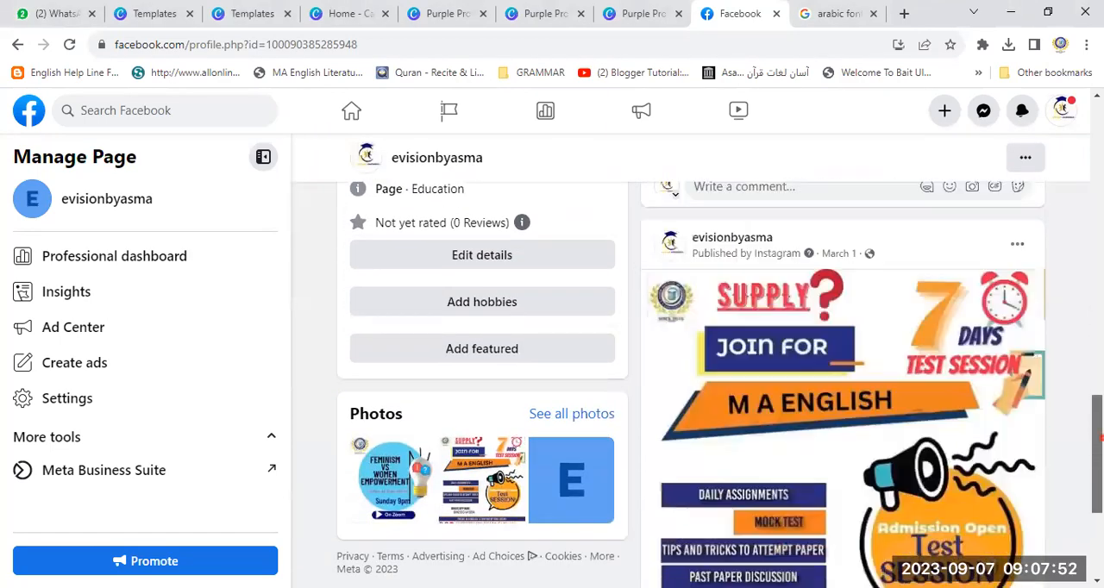
scroll(375, 555, up, 10)
scroll(375, 556, up, 3)
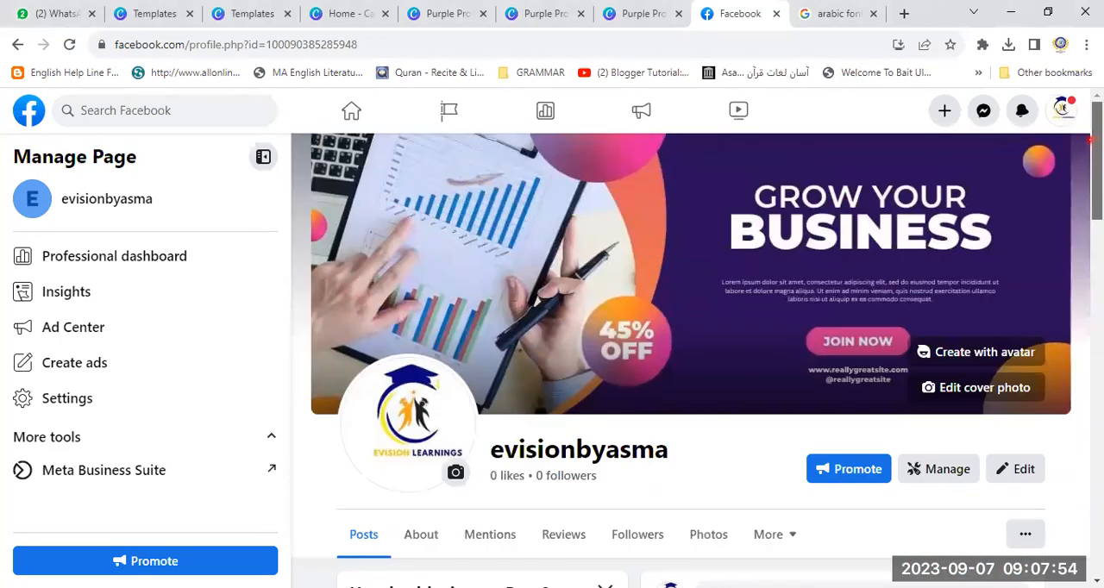